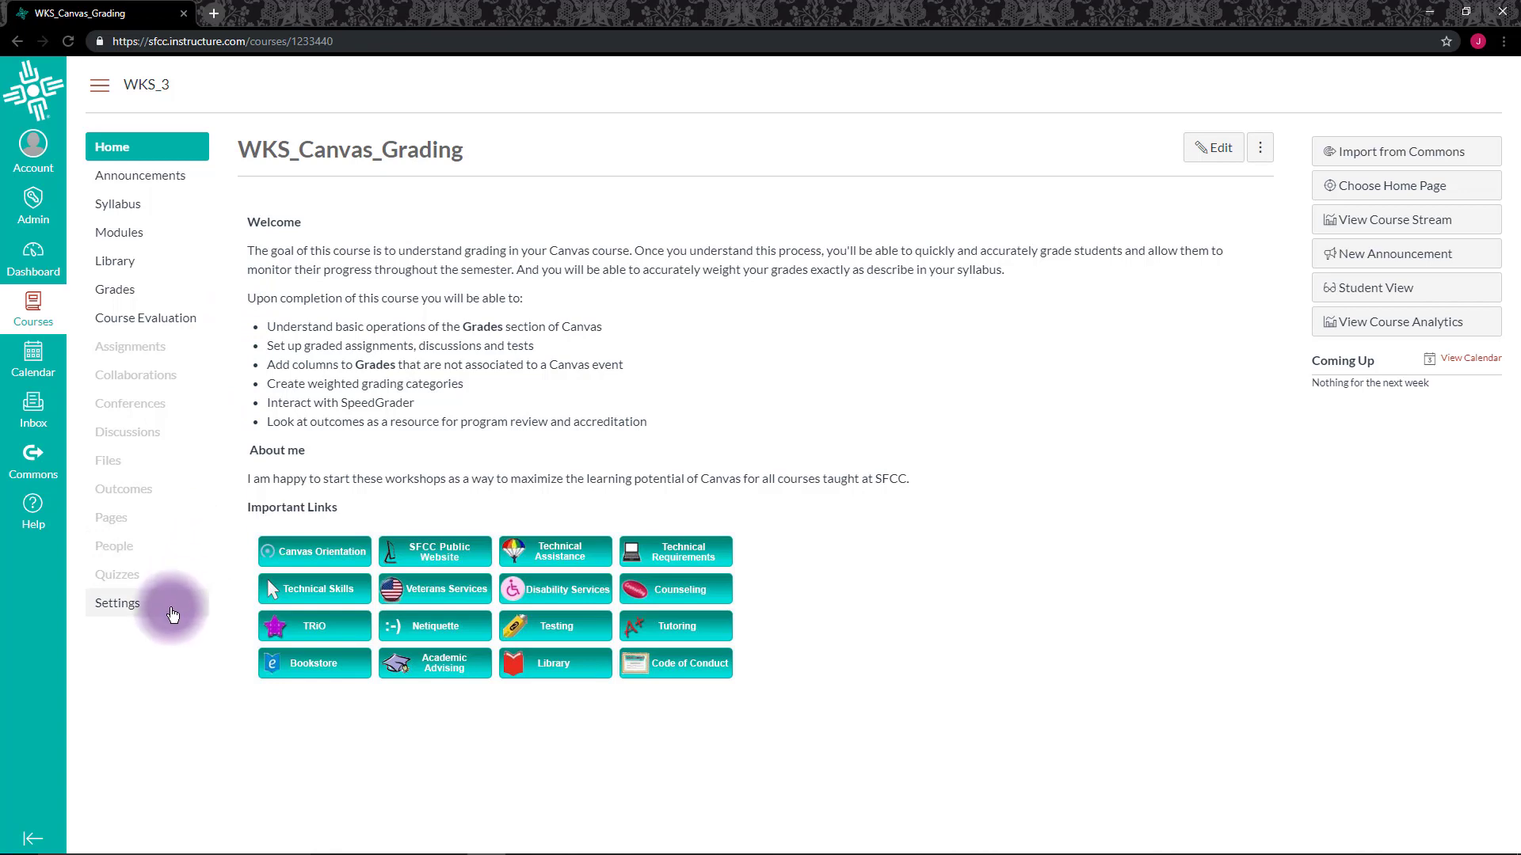
Step: Add Attendance to the course navigation between Library and Grades in the course settings, and save the navigation
click(114, 611)
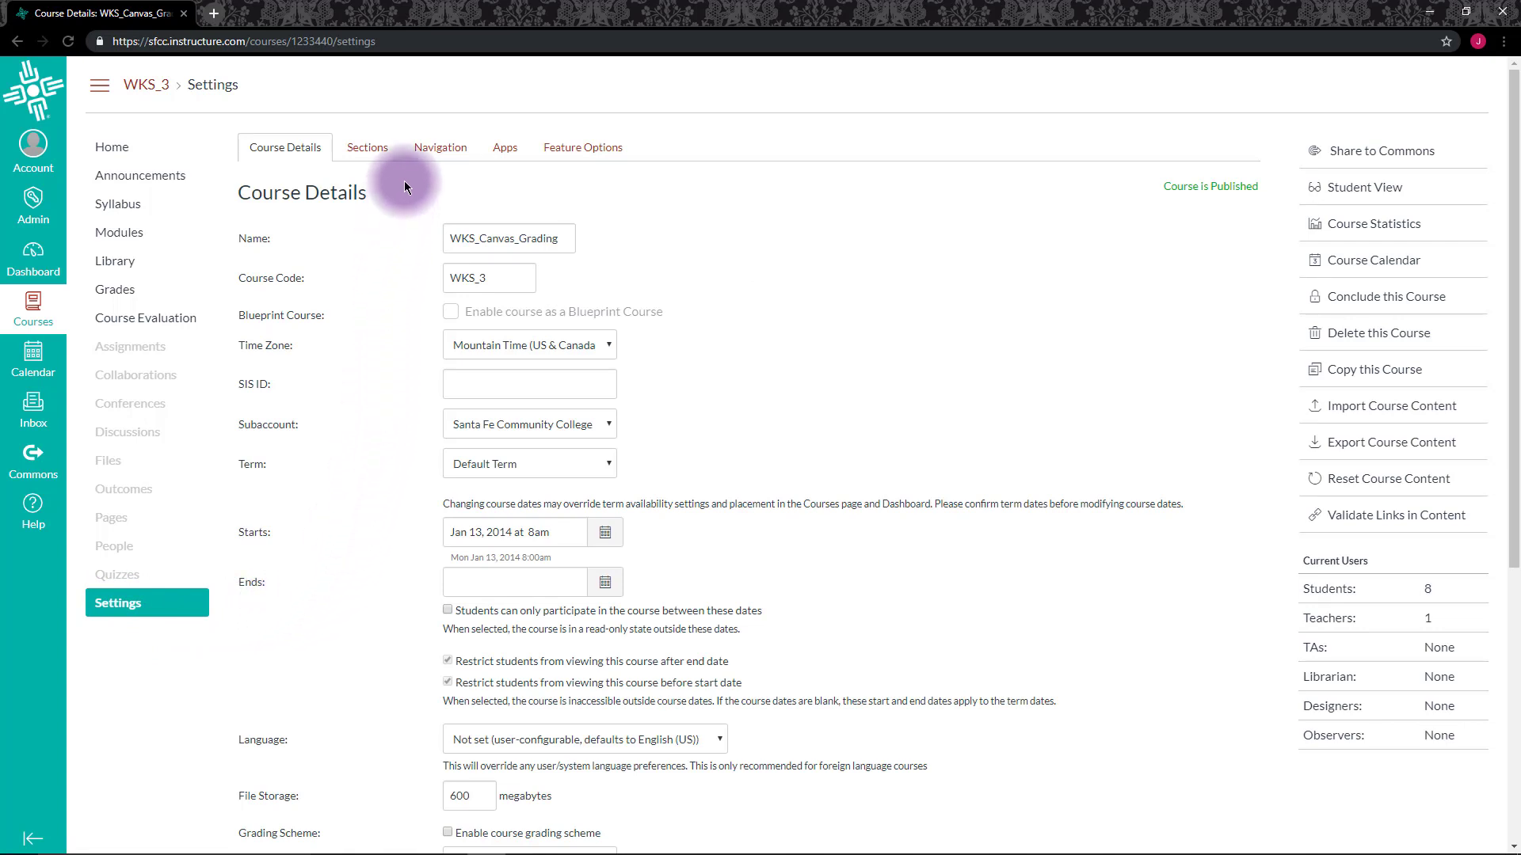
click(440, 155)
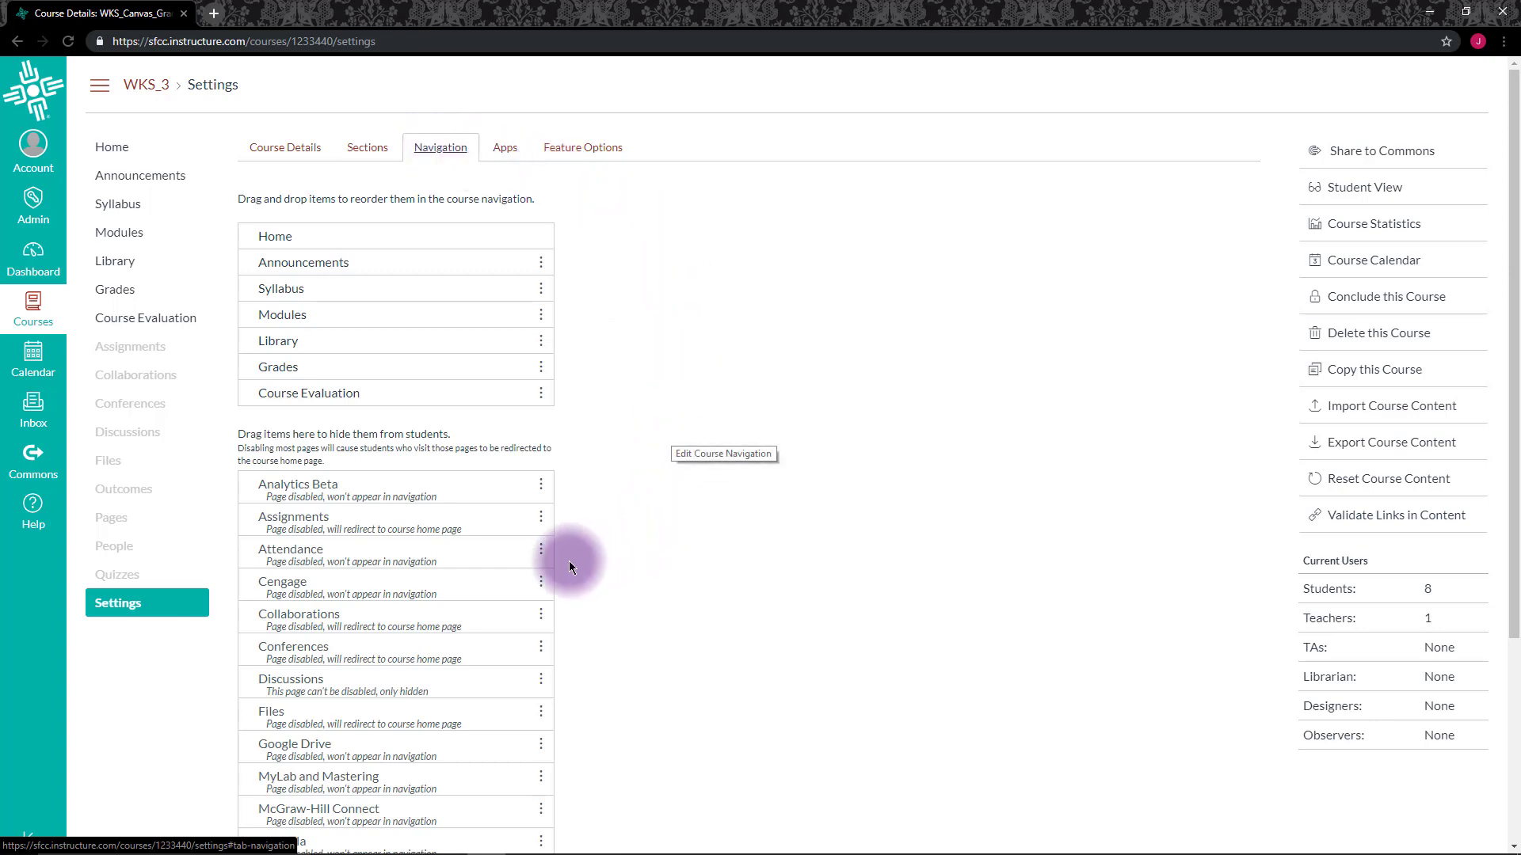
click(541, 555)
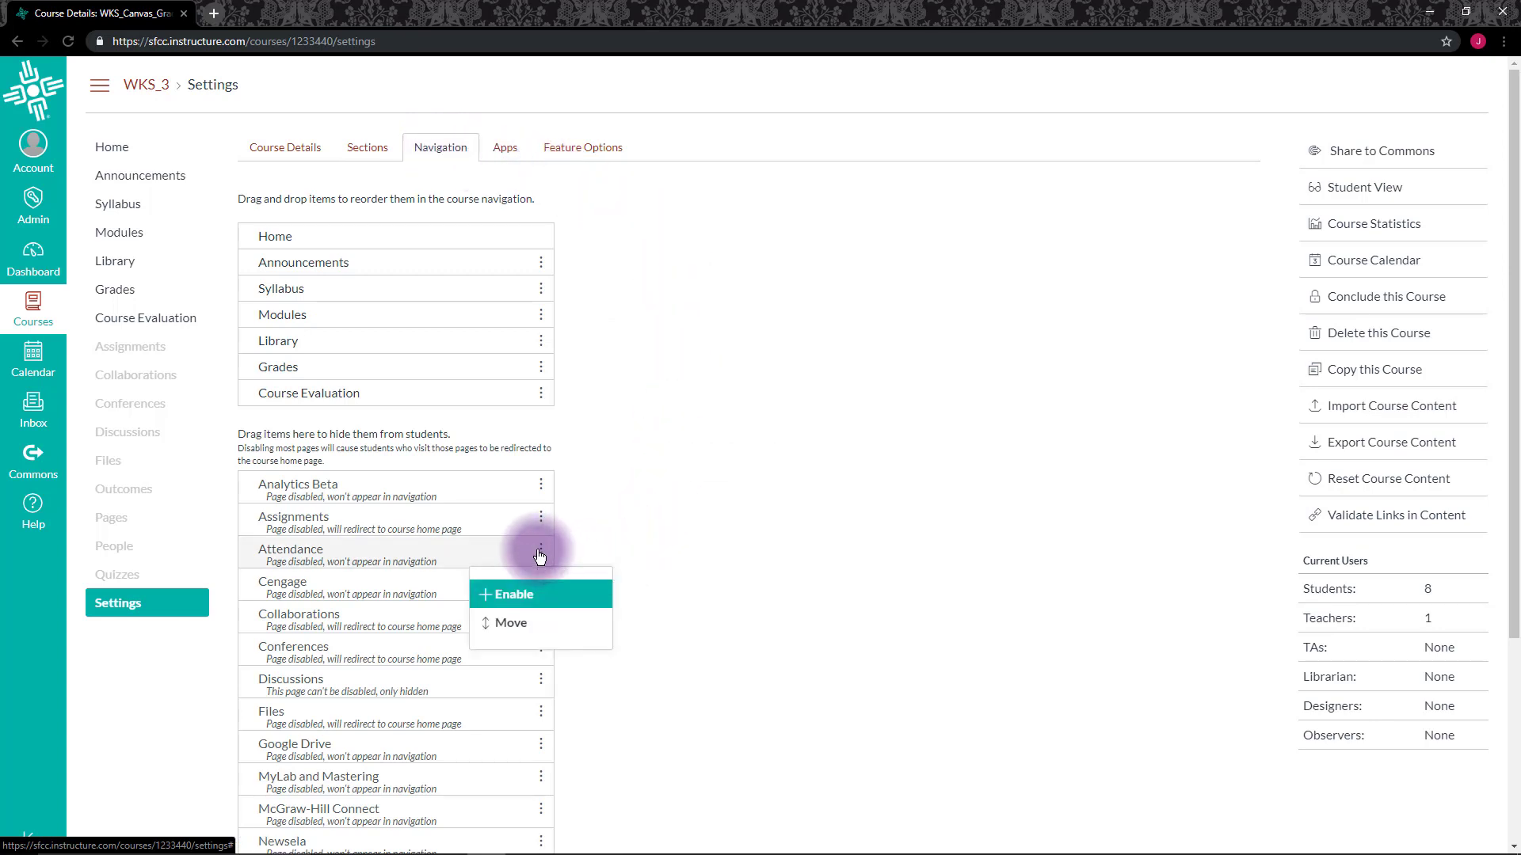
drag(540, 556, 545, 369)
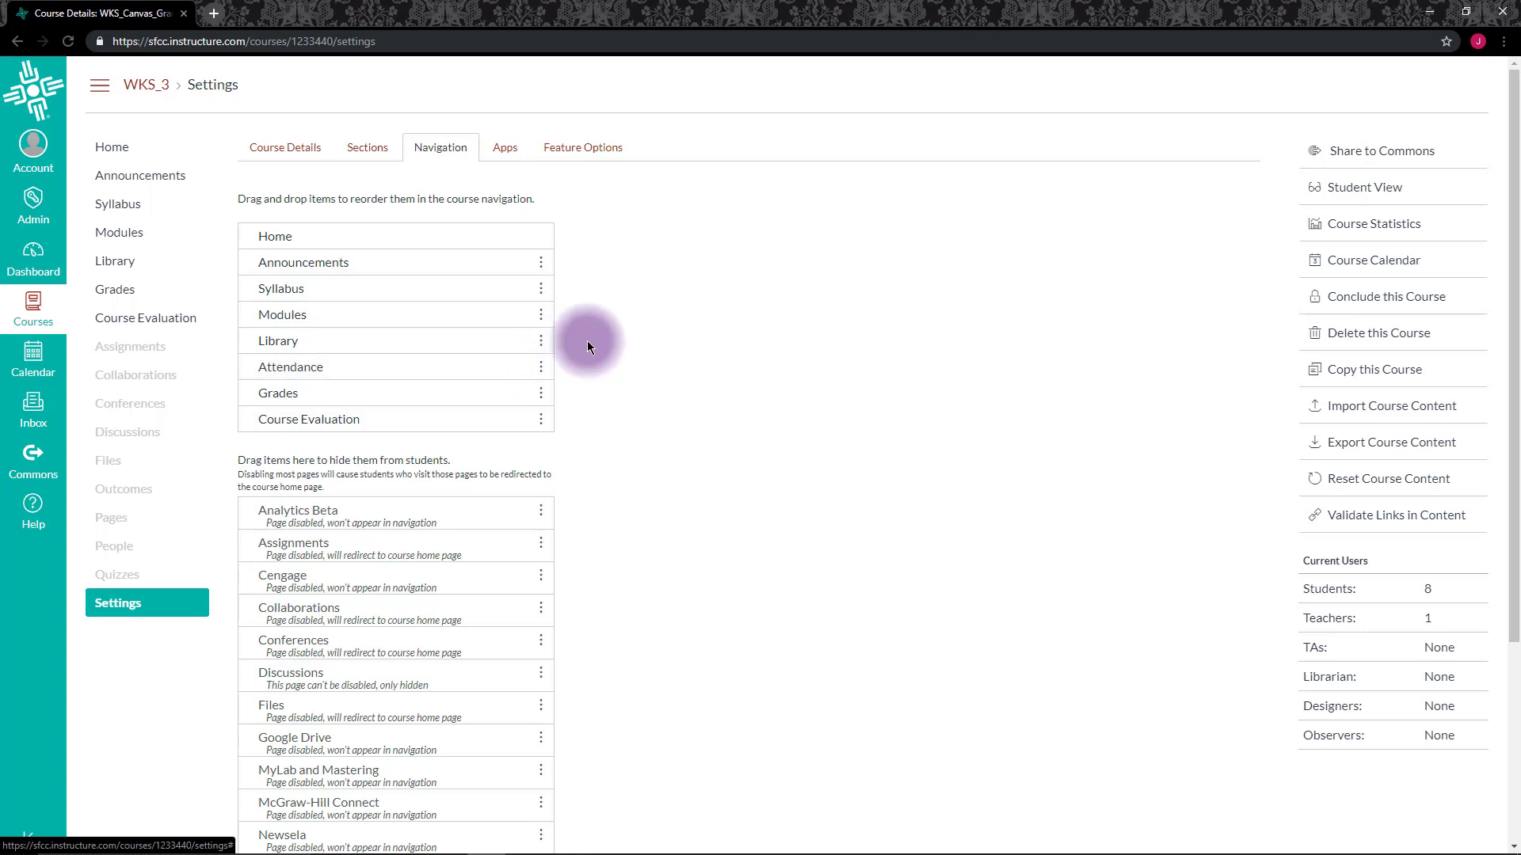
scroll(657, 411, down, 3)
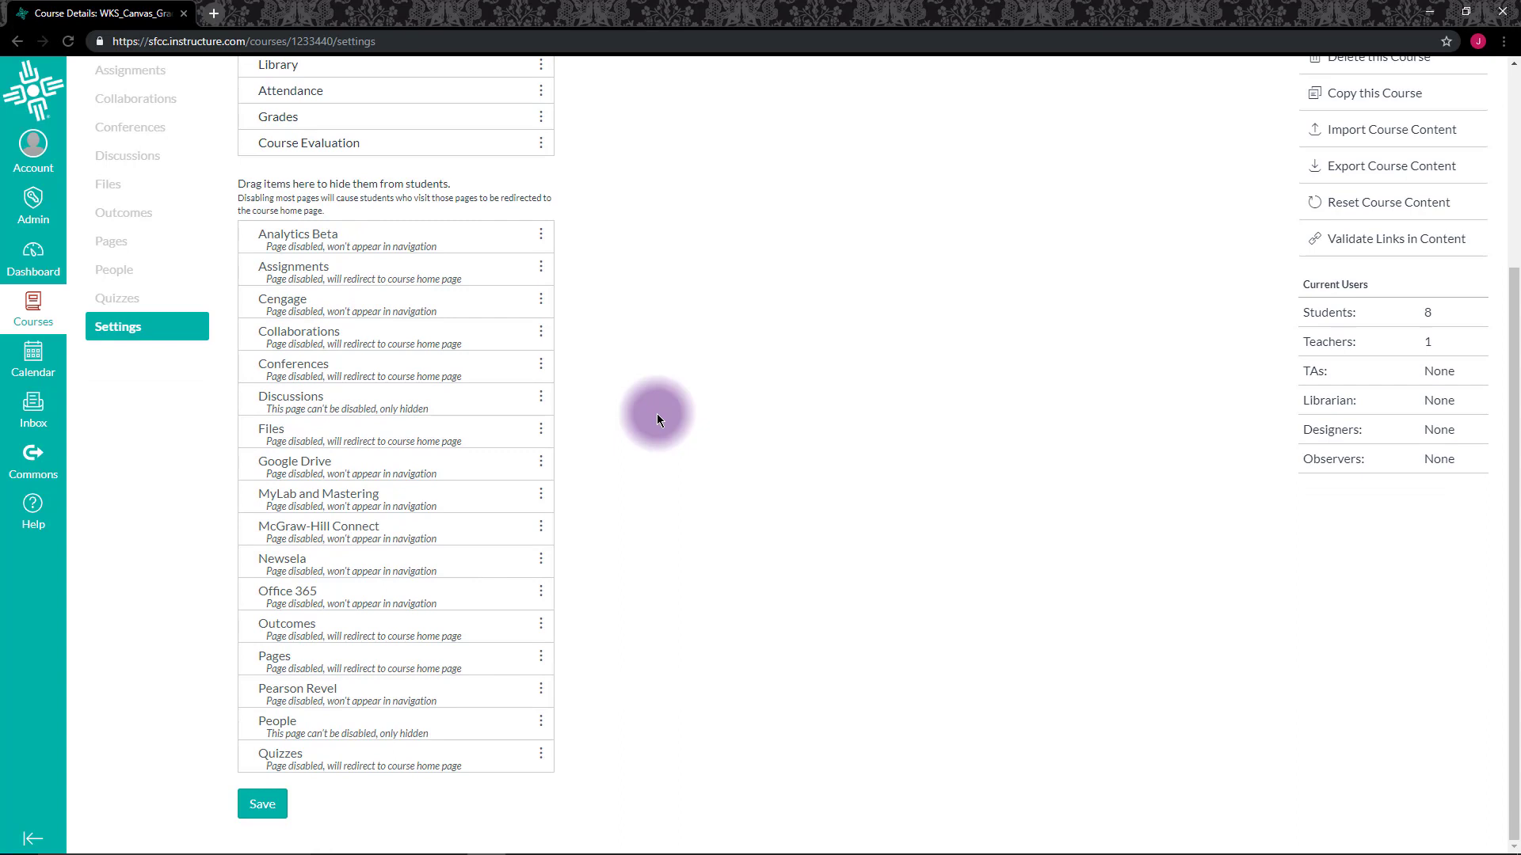
click(261, 804)
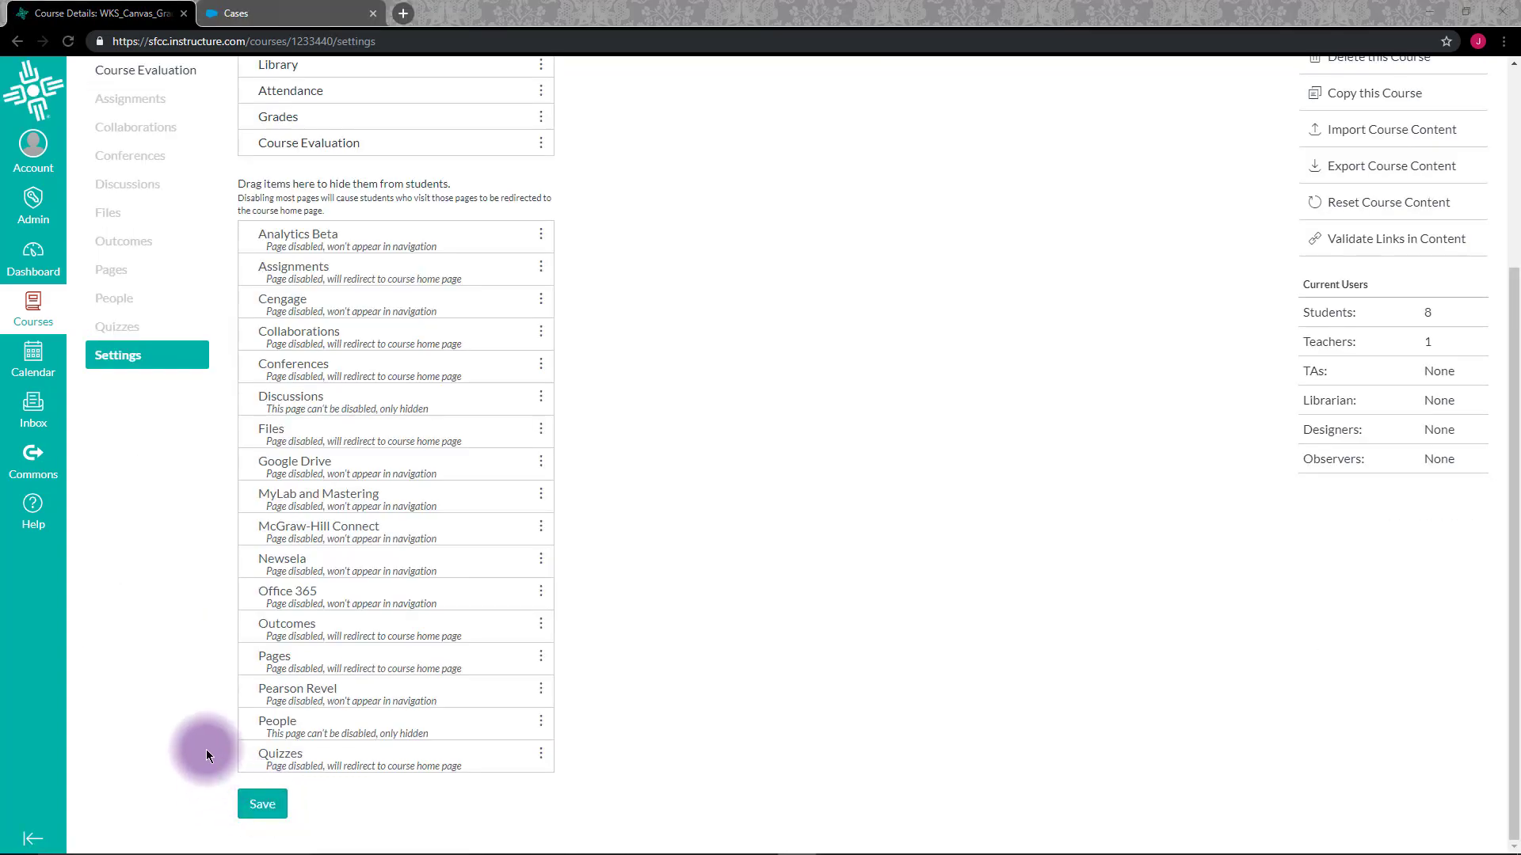
Step: Open the course's Attendance page
scroll(208, 747, up, 3)
scroll(207, 747, up, 1)
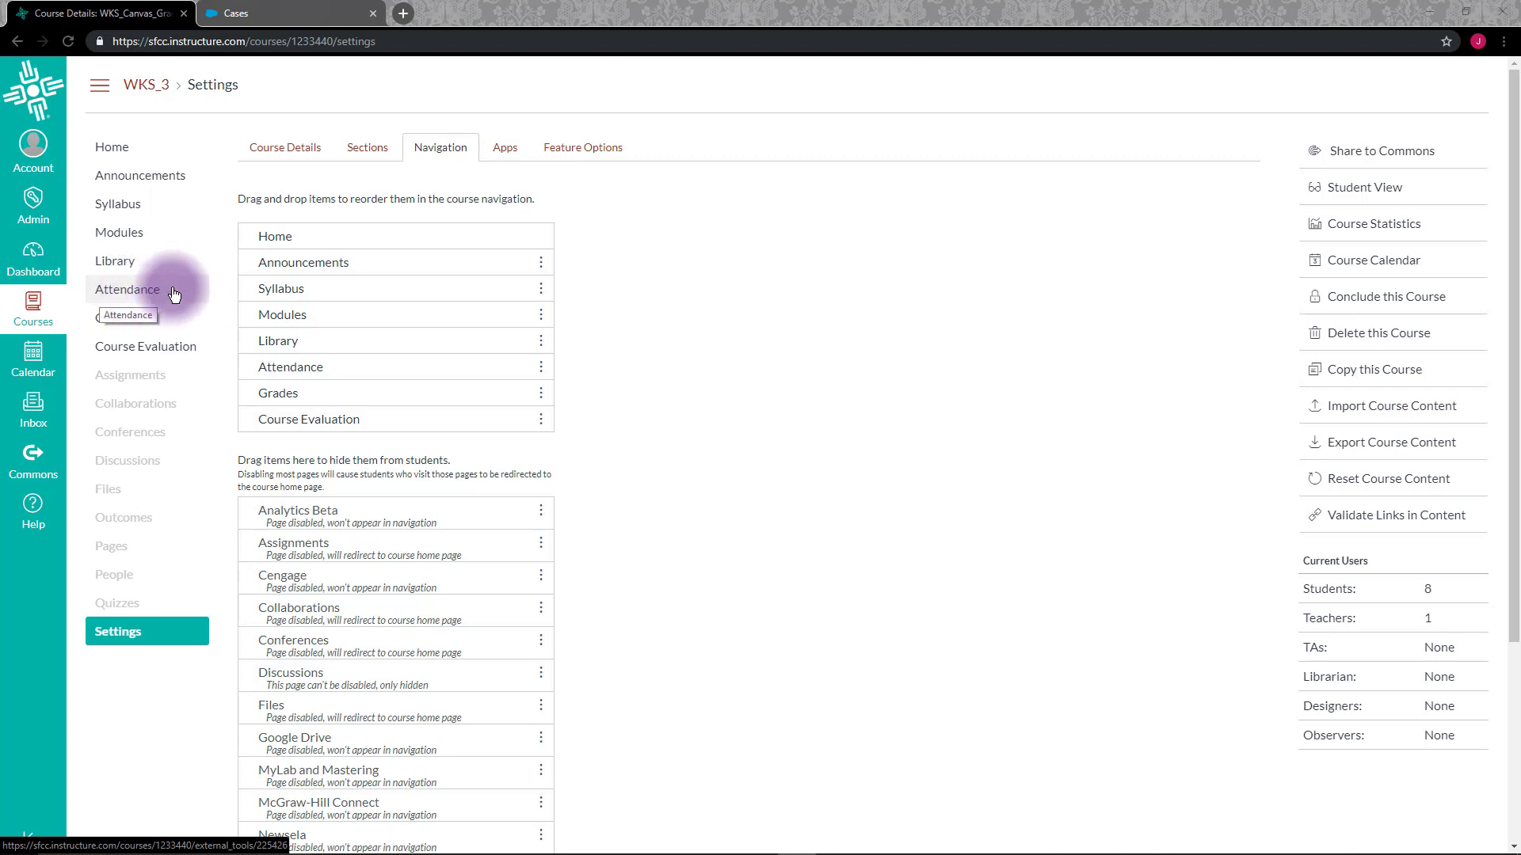
click(98, 294)
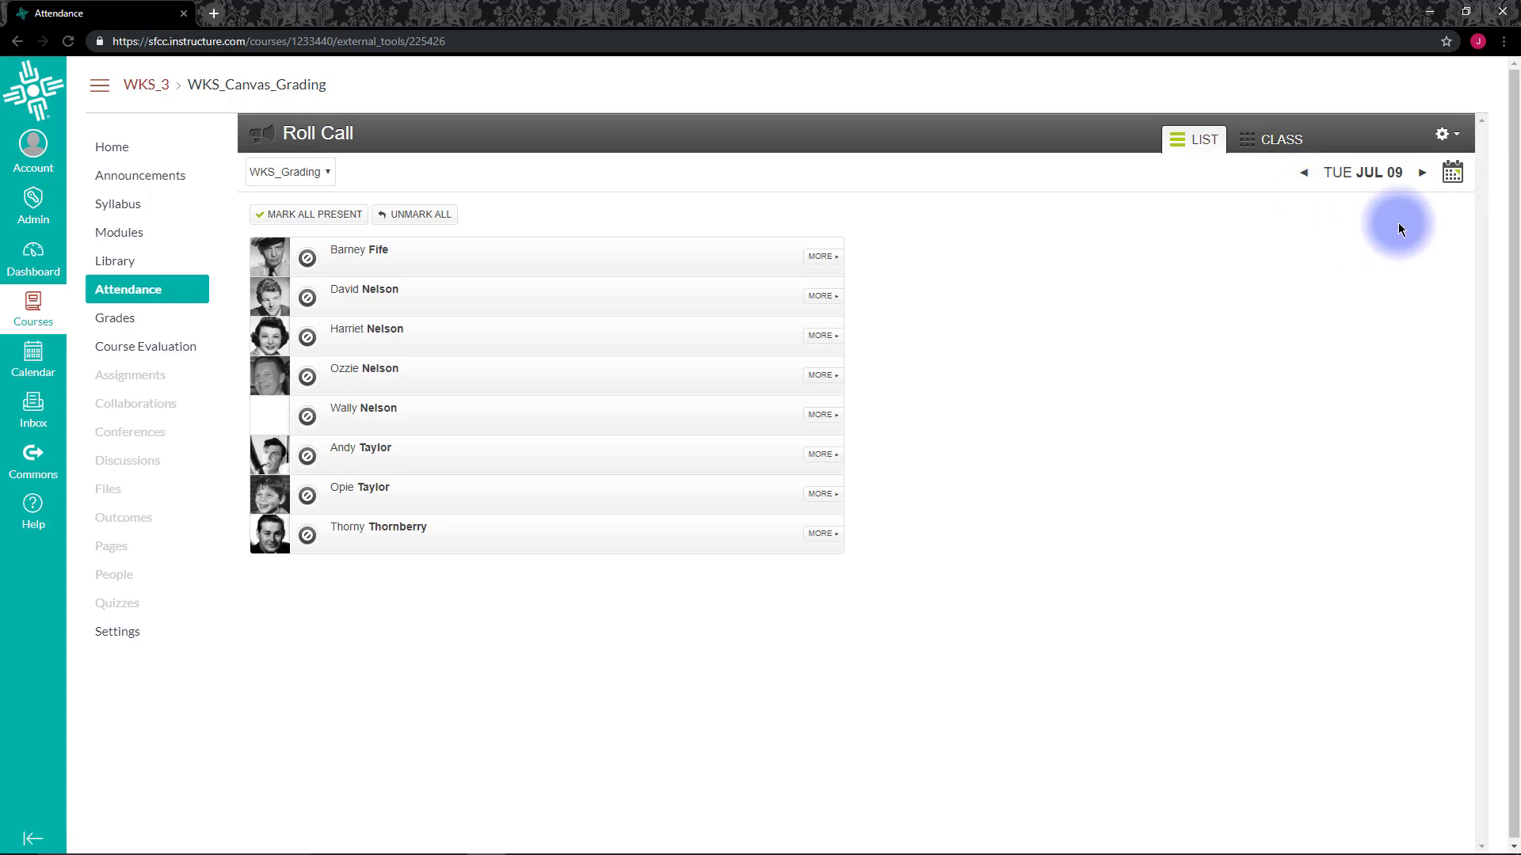
Step: Switch the roll call date to July 10, browse the August and June 2019 calendars, and return to July 9
click(1454, 175)
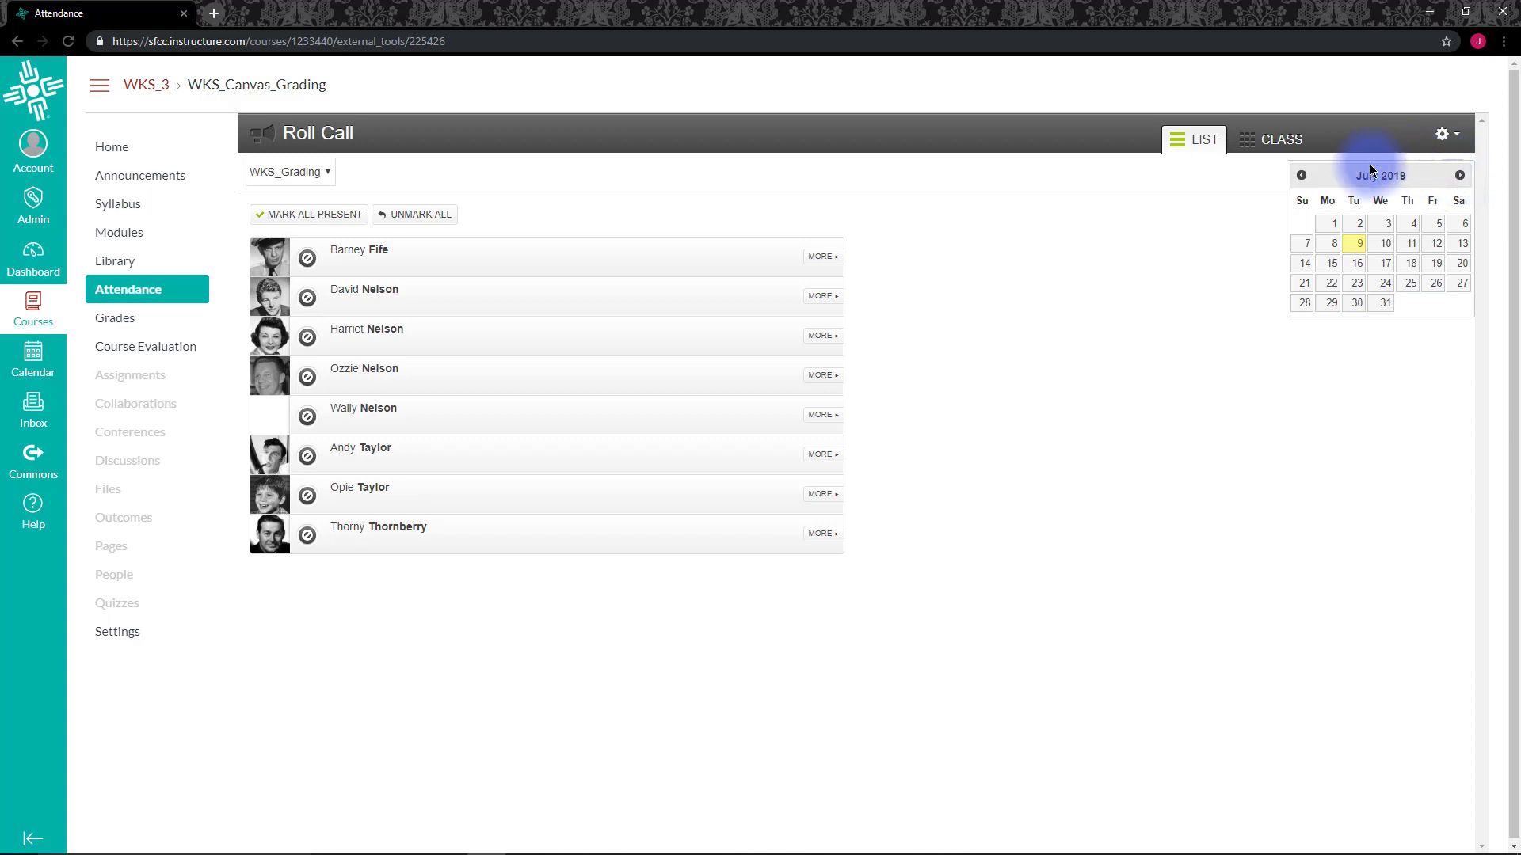
click(1386, 246)
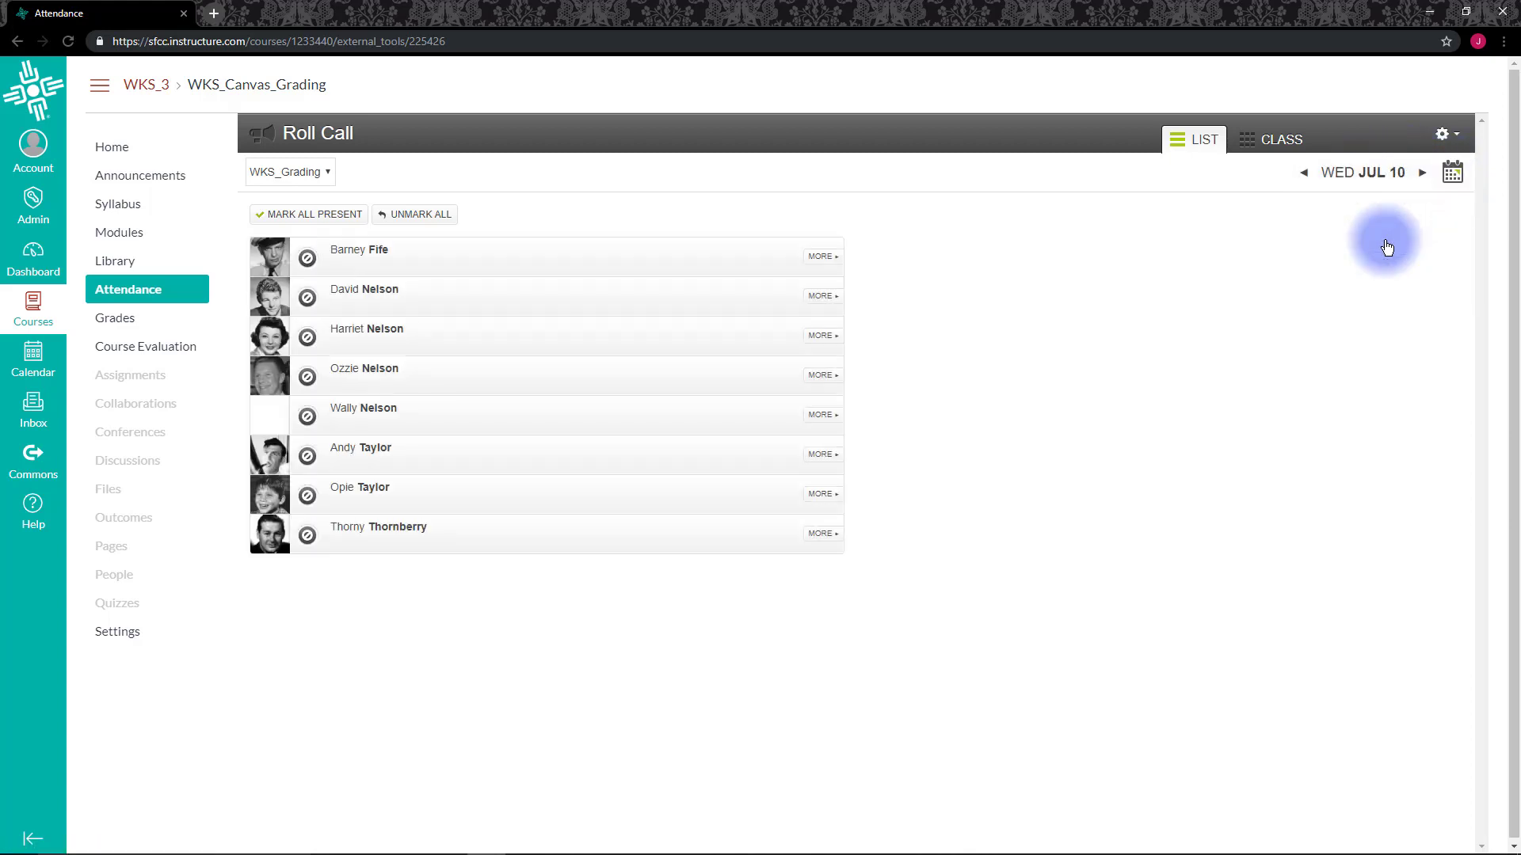
click(1452, 173)
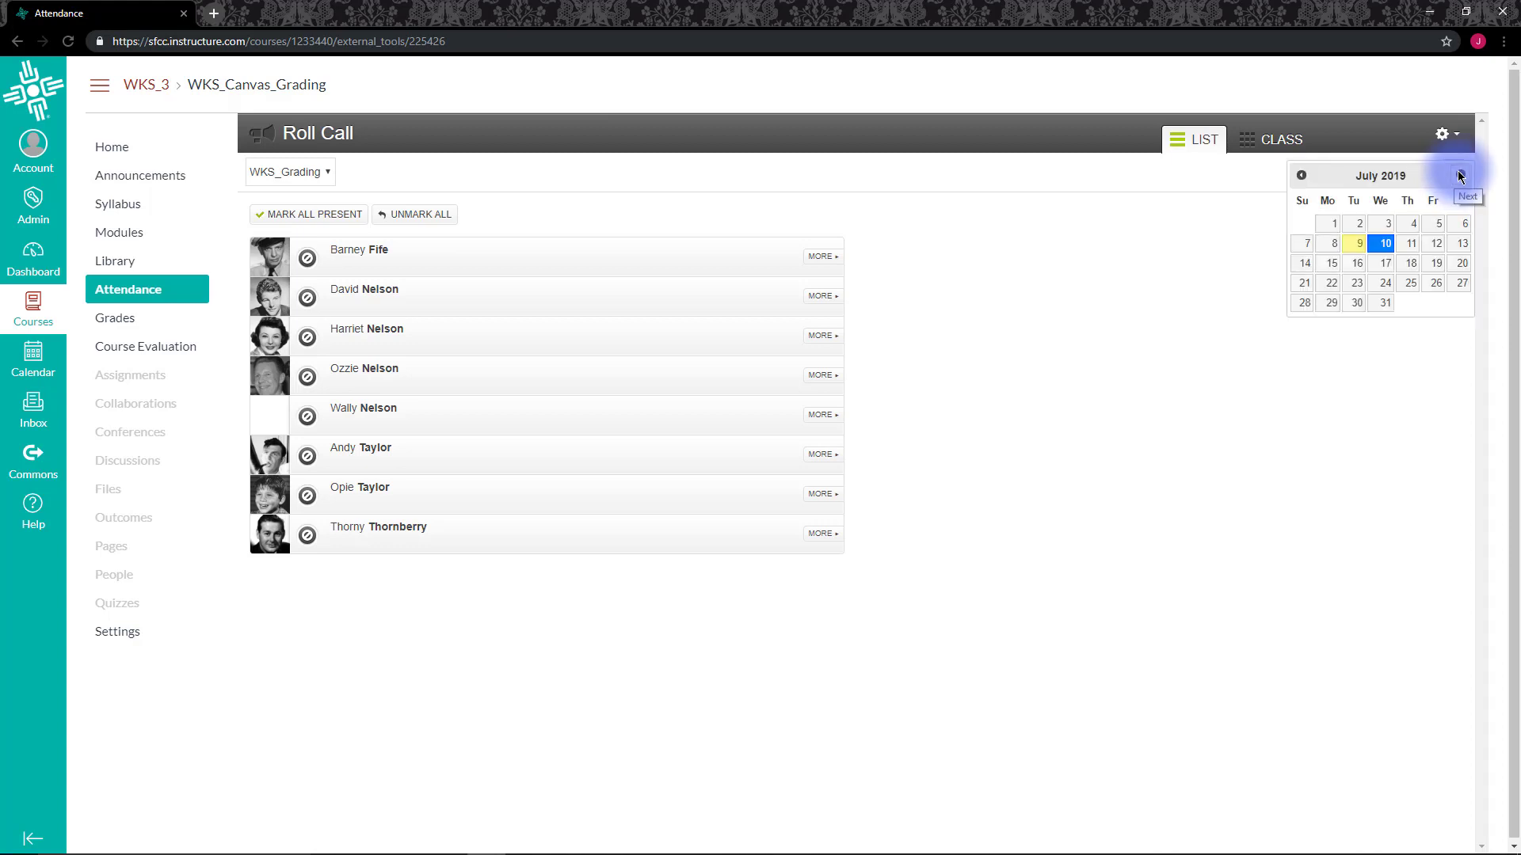
click(1461, 176)
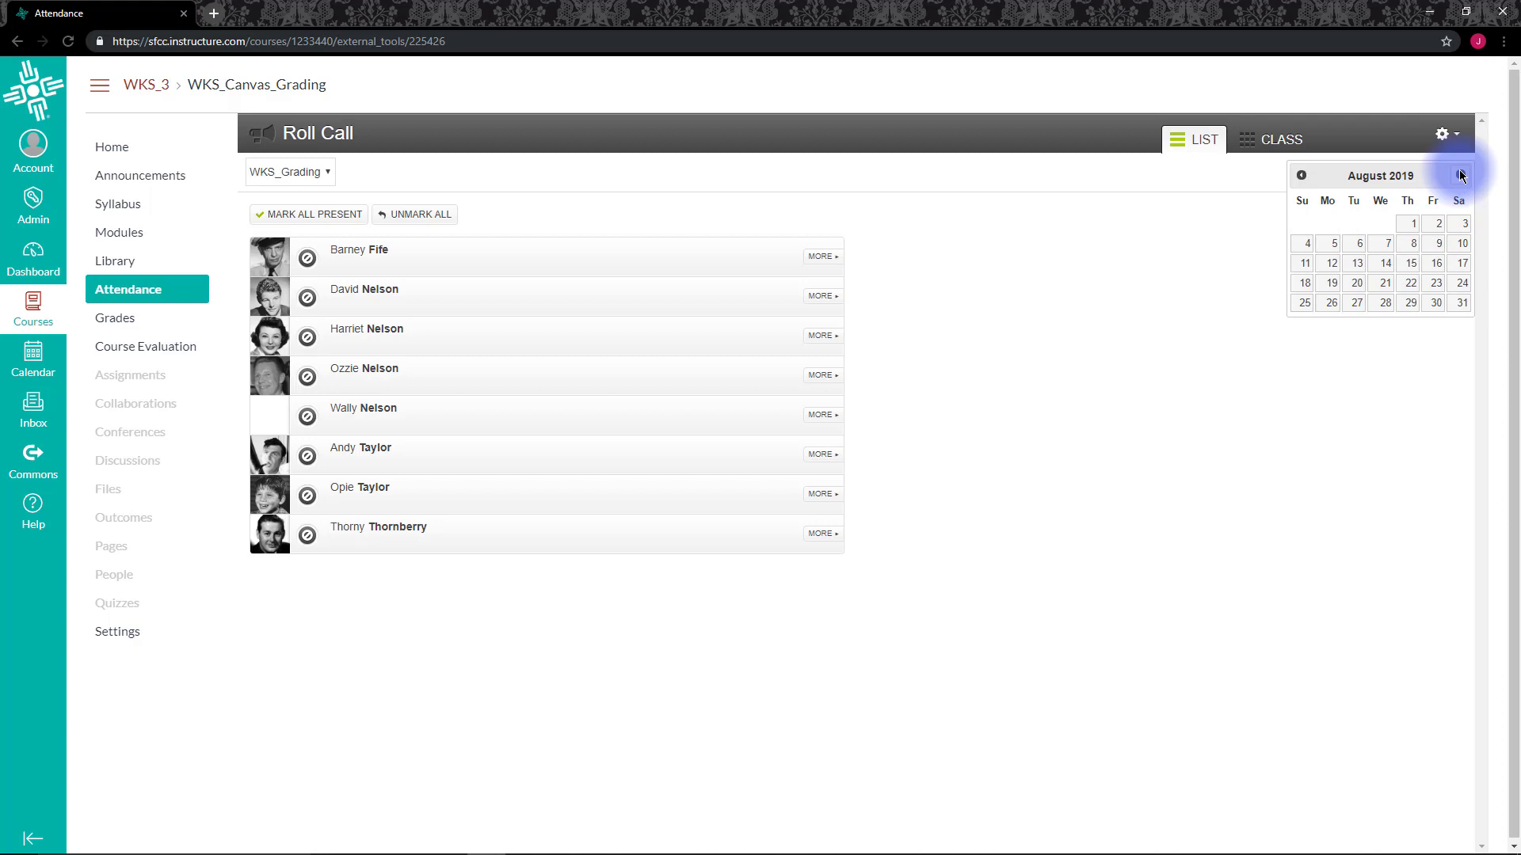
click(1300, 177)
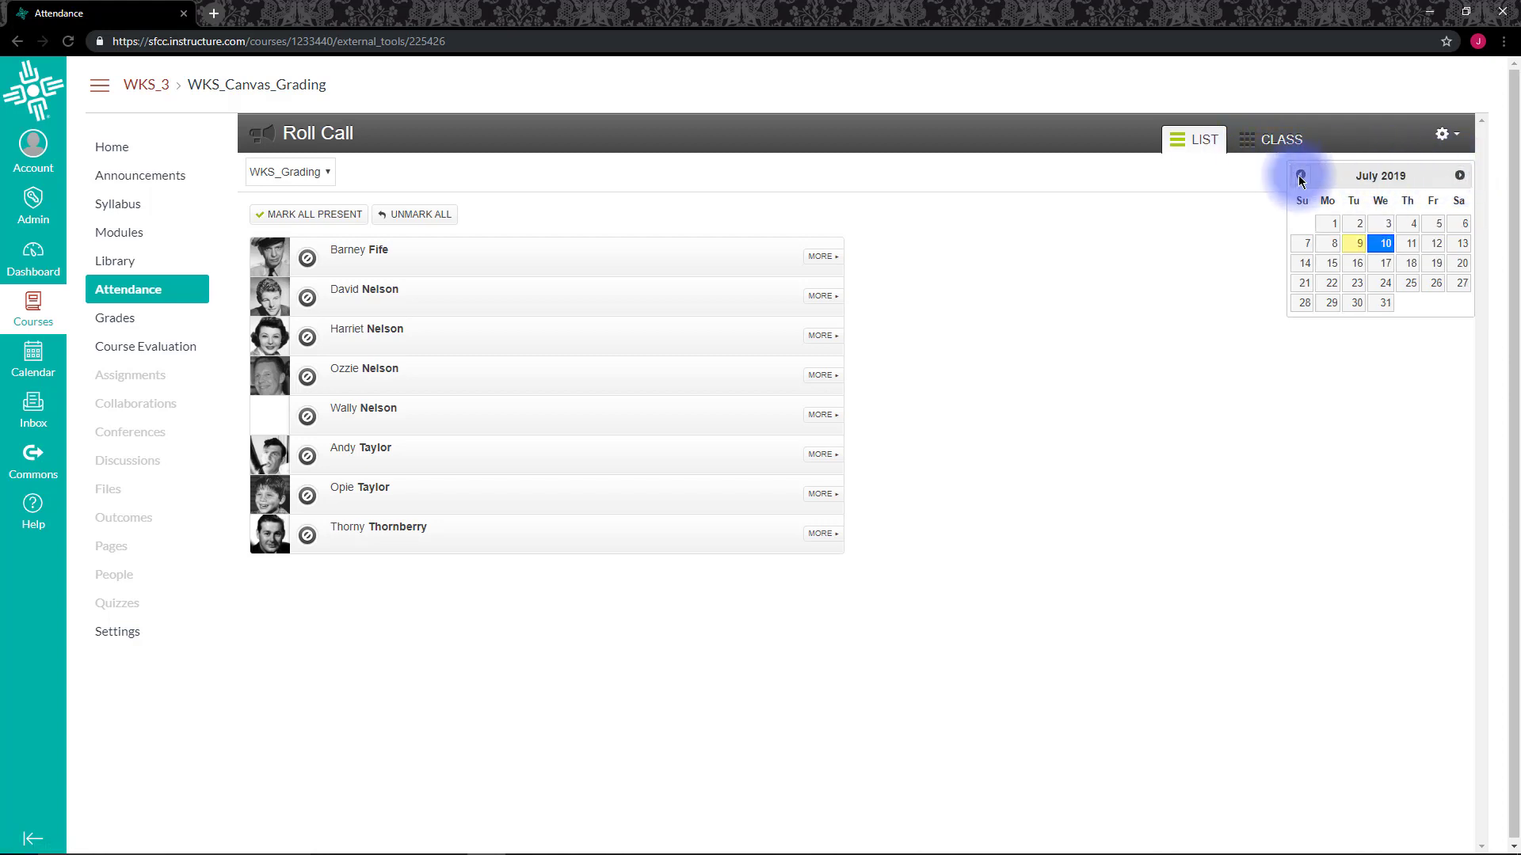
click(1300, 177)
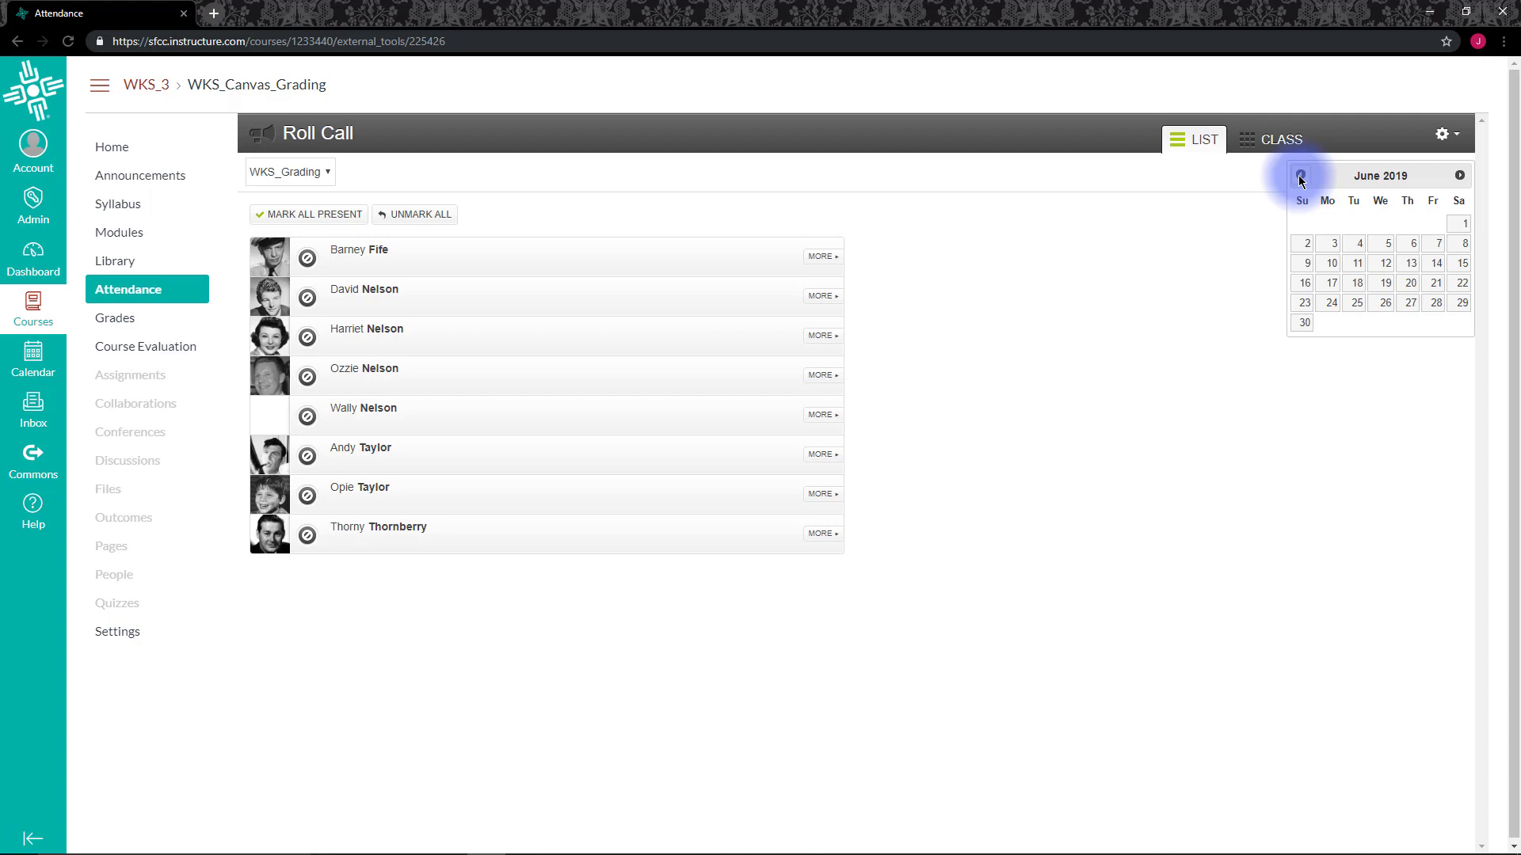
click(1459, 176)
click(1354, 243)
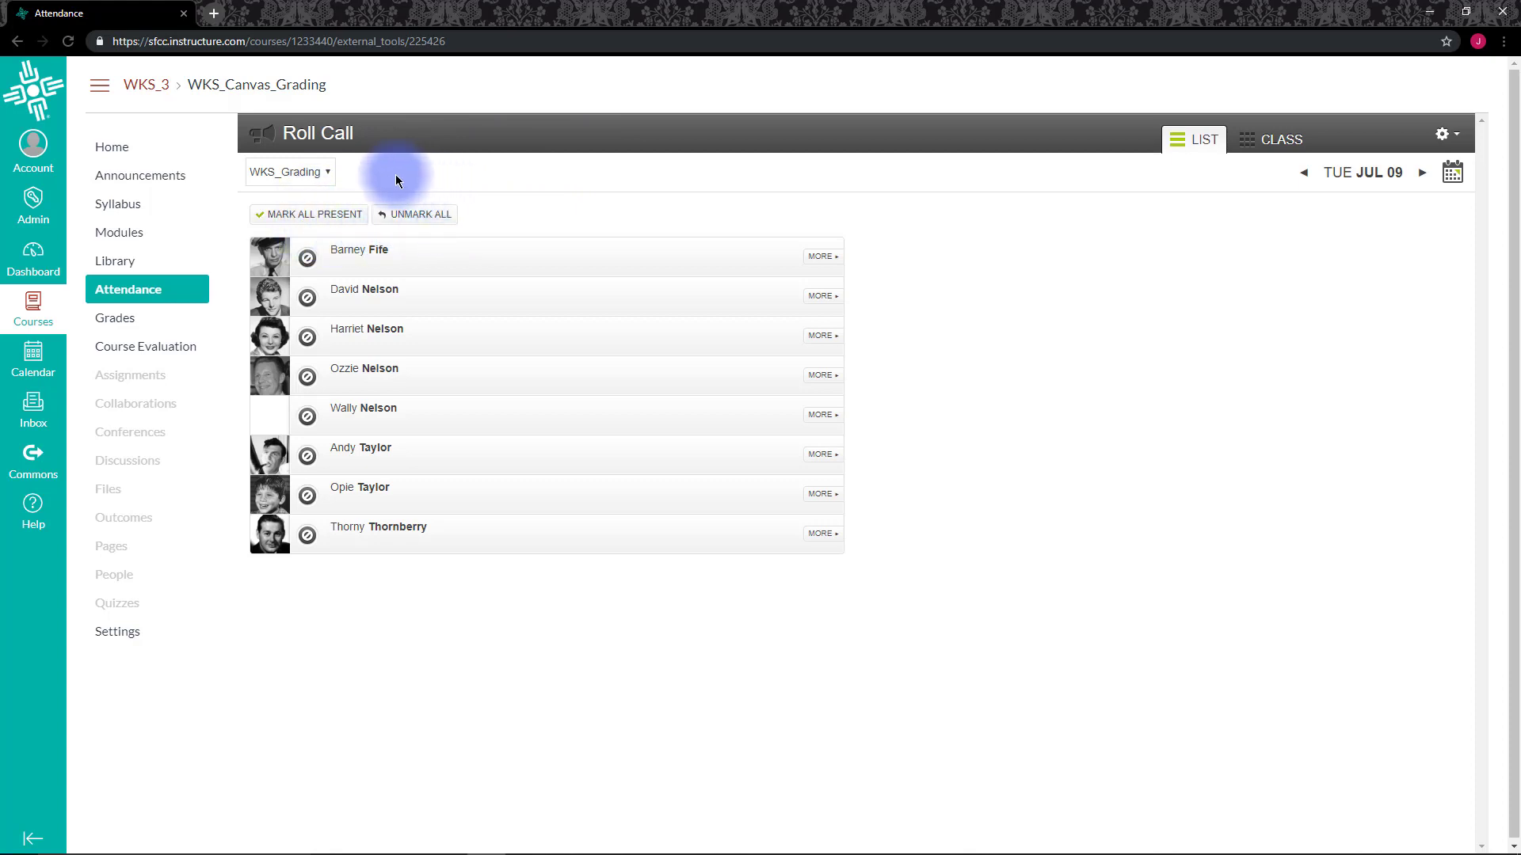
Step: Mark the whole class present for July 9 and clear all the marks again
click(324, 215)
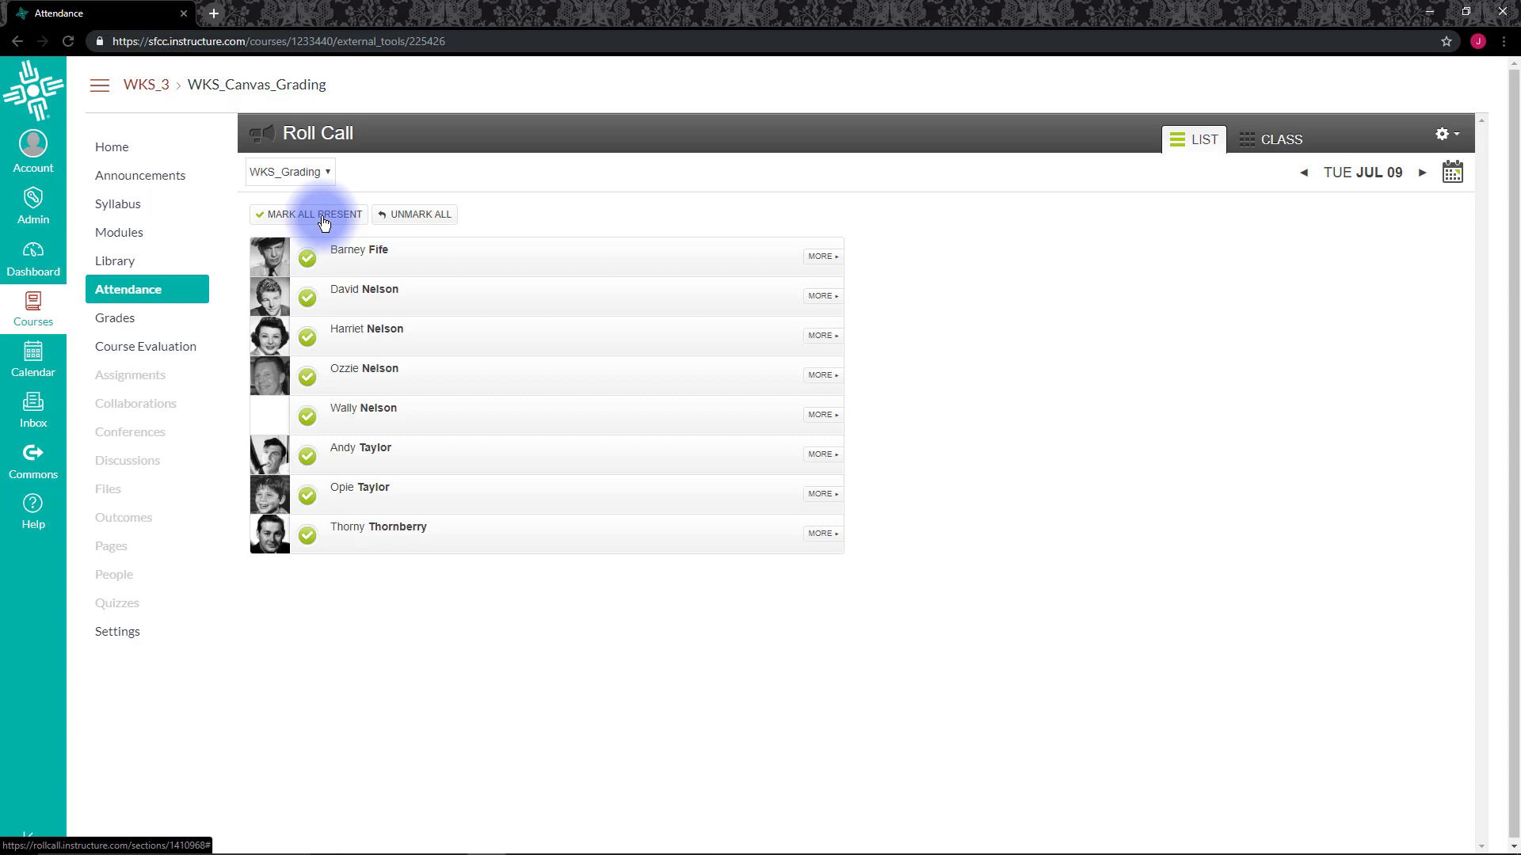
click(432, 218)
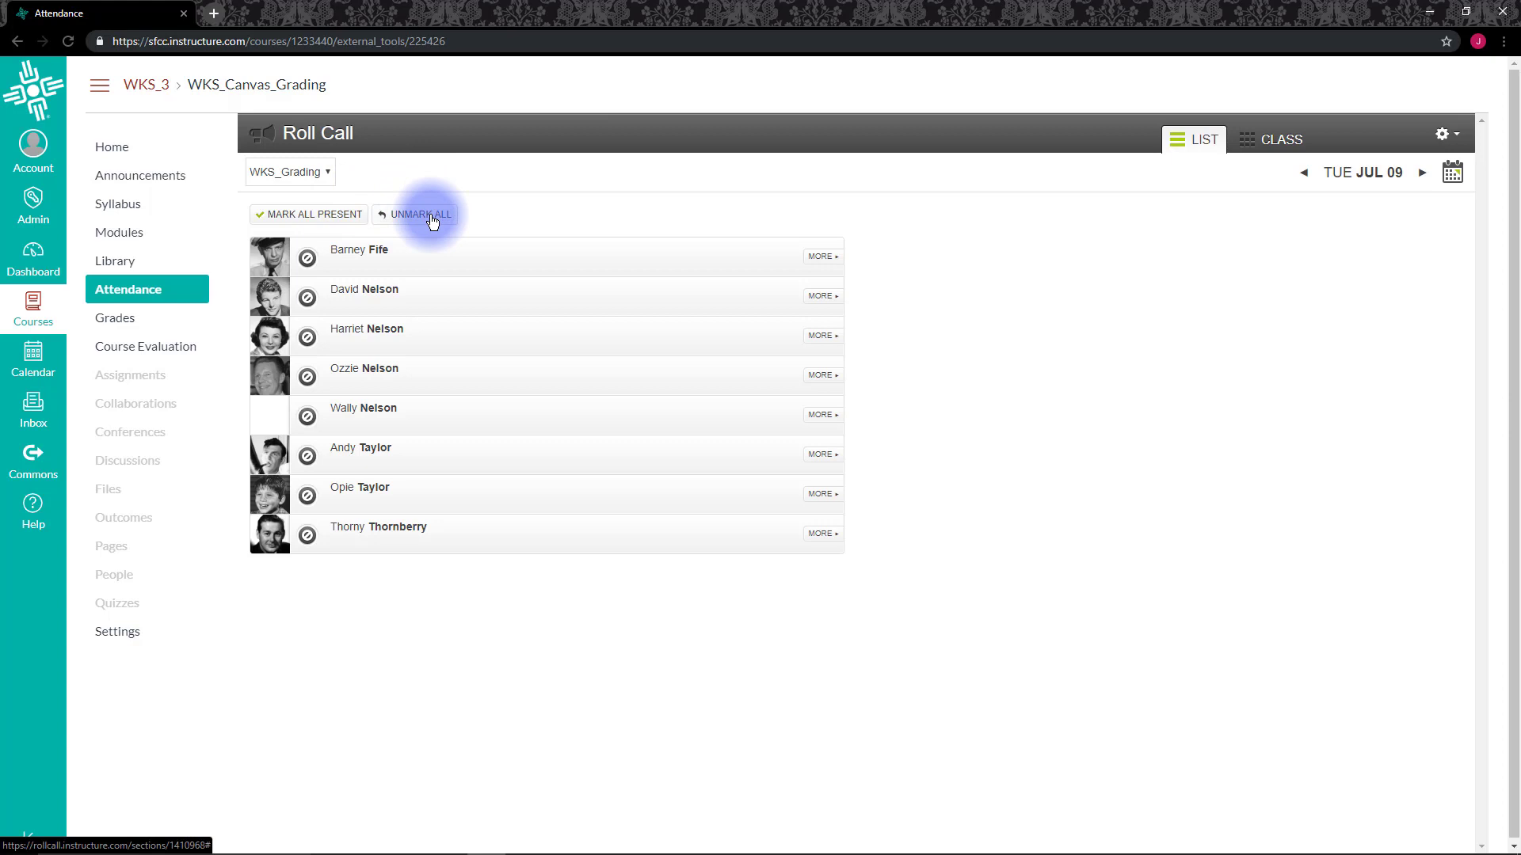
Step: Cycle the first listed student's attendance status through its states directly in the roll call list
click(308, 260)
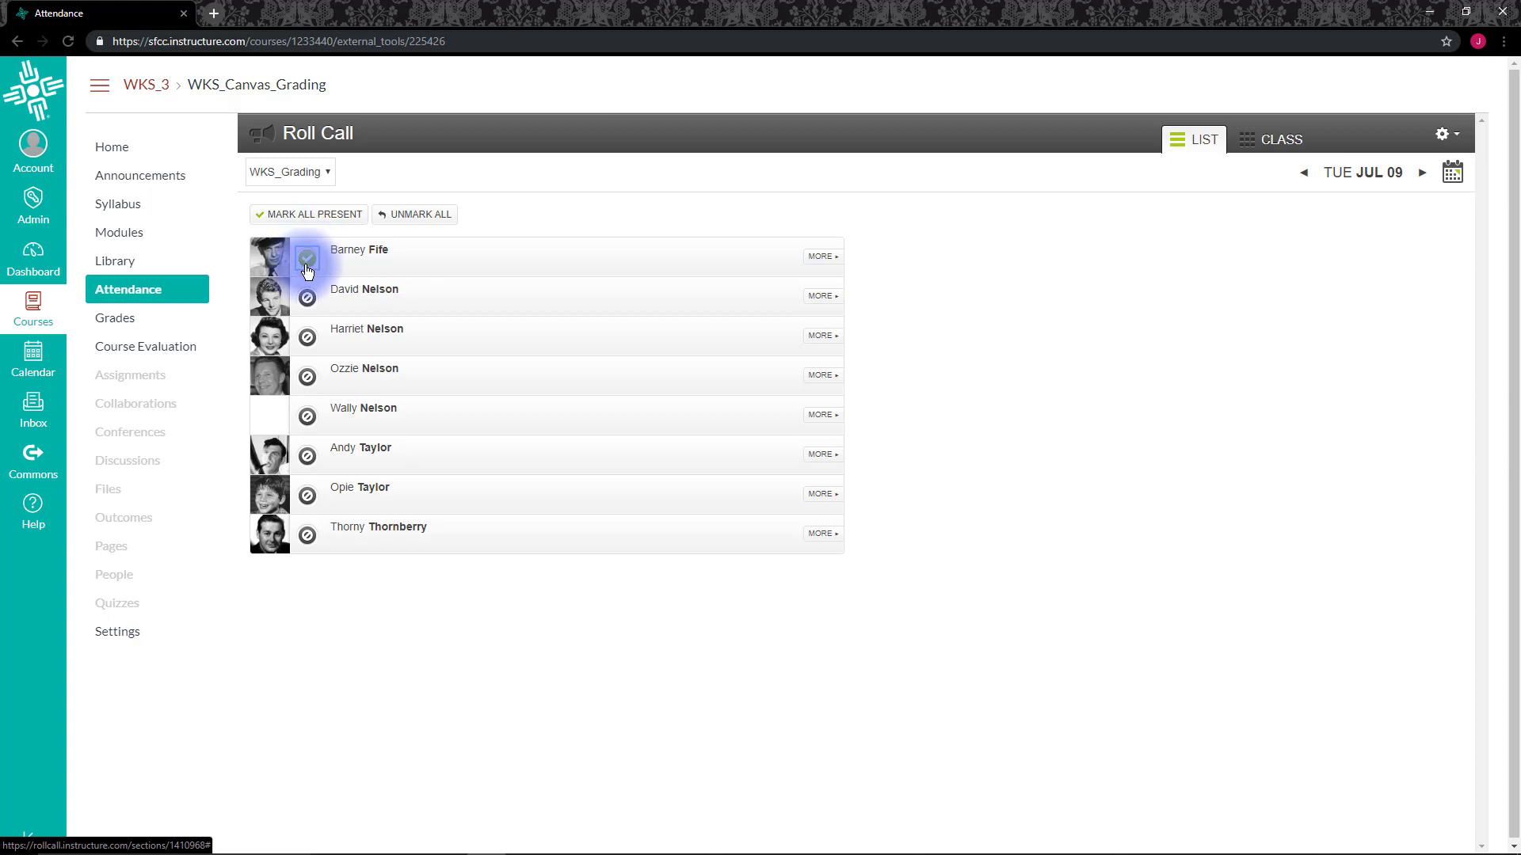
click(307, 262)
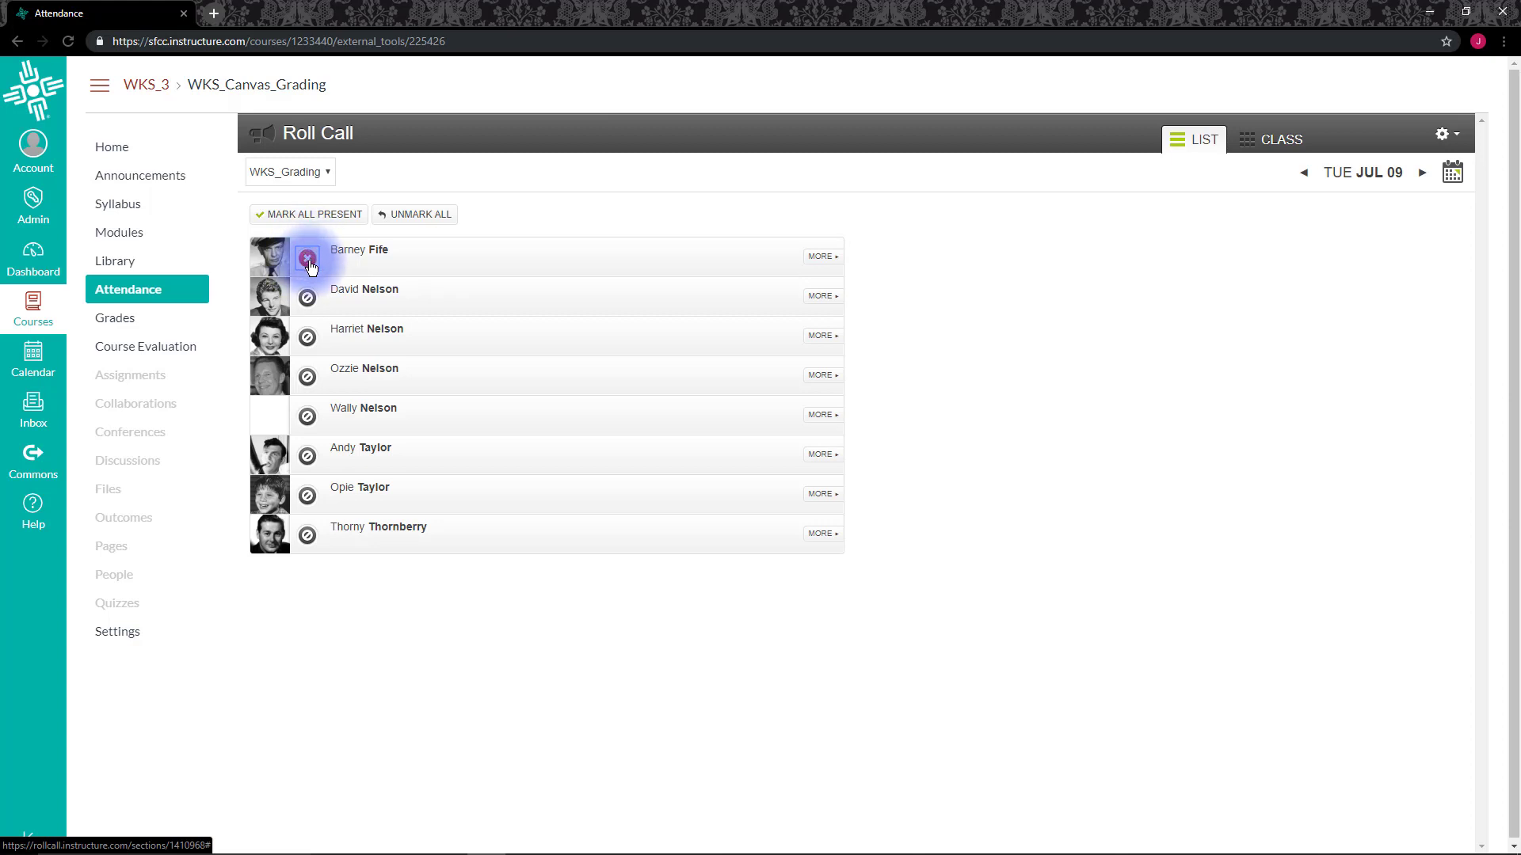
click(308, 262)
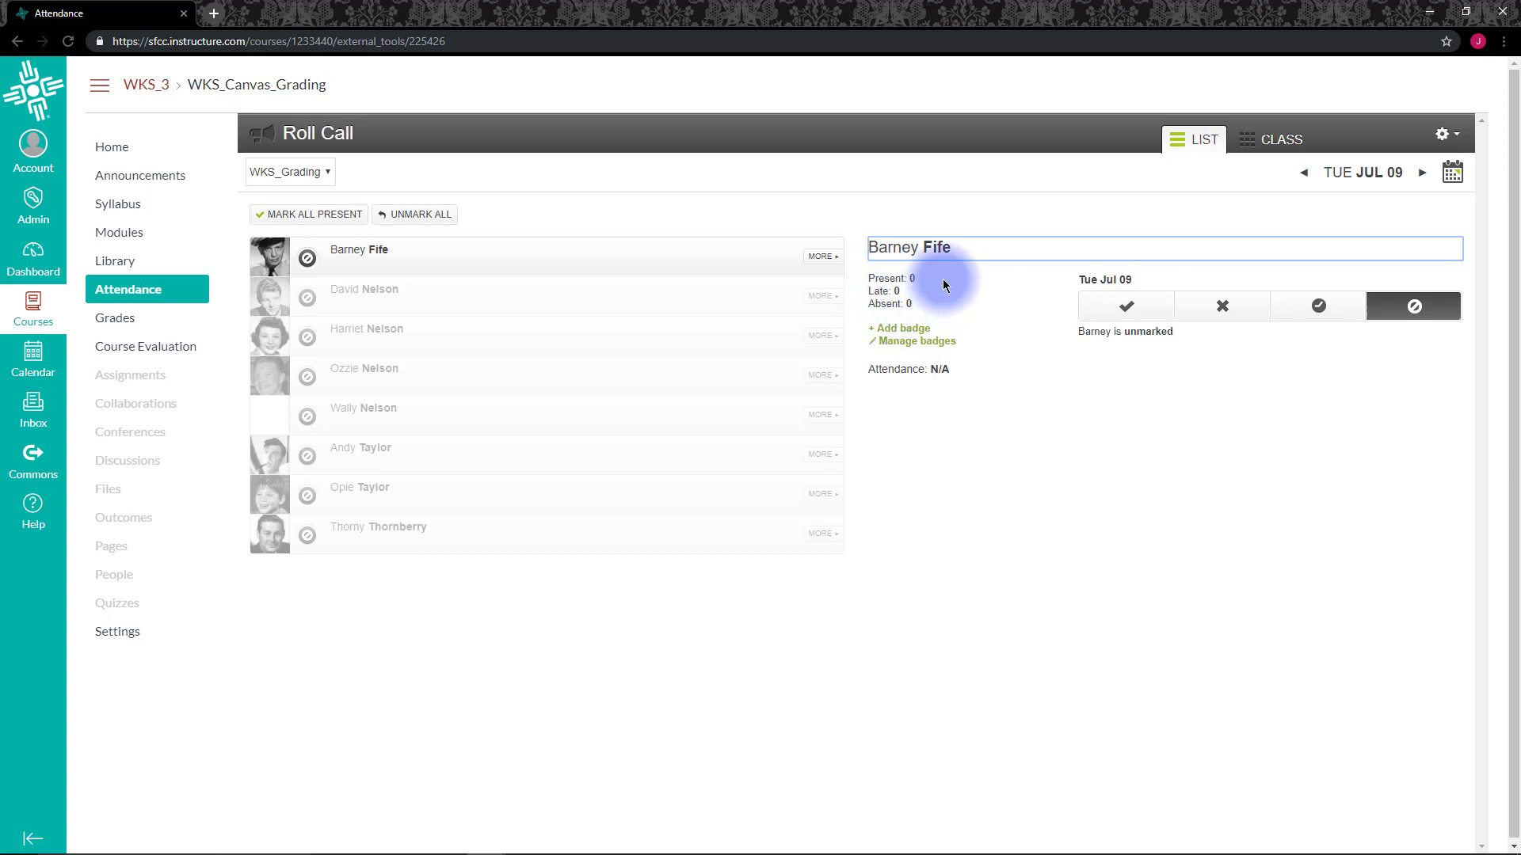
Step: In the first student's details, set the July 9 attendance to present, absent, late and back to unmarked in turn
click(1135, 319)
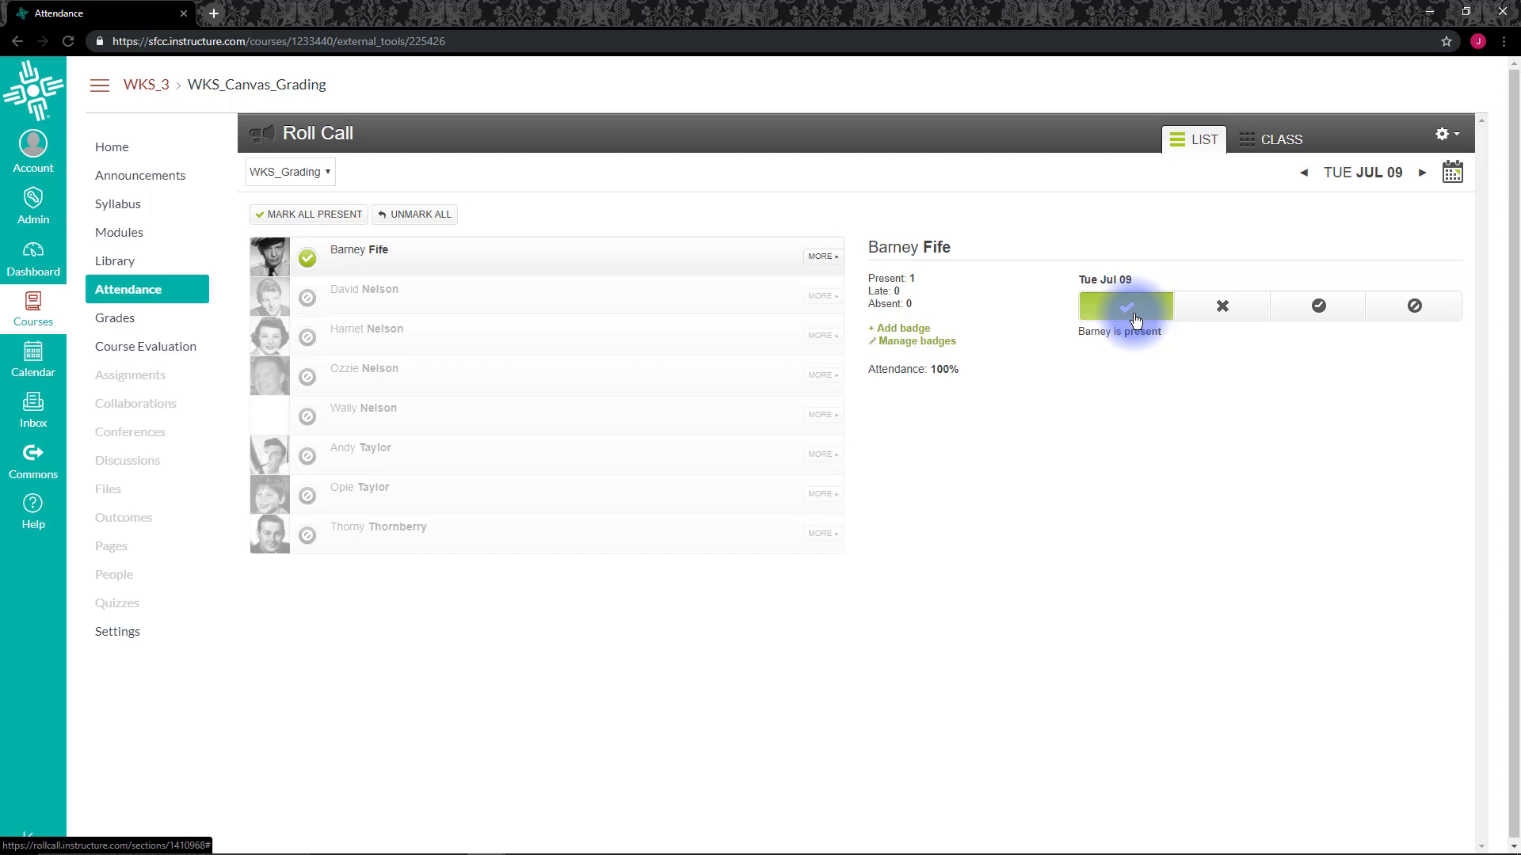
click(1215, 316)
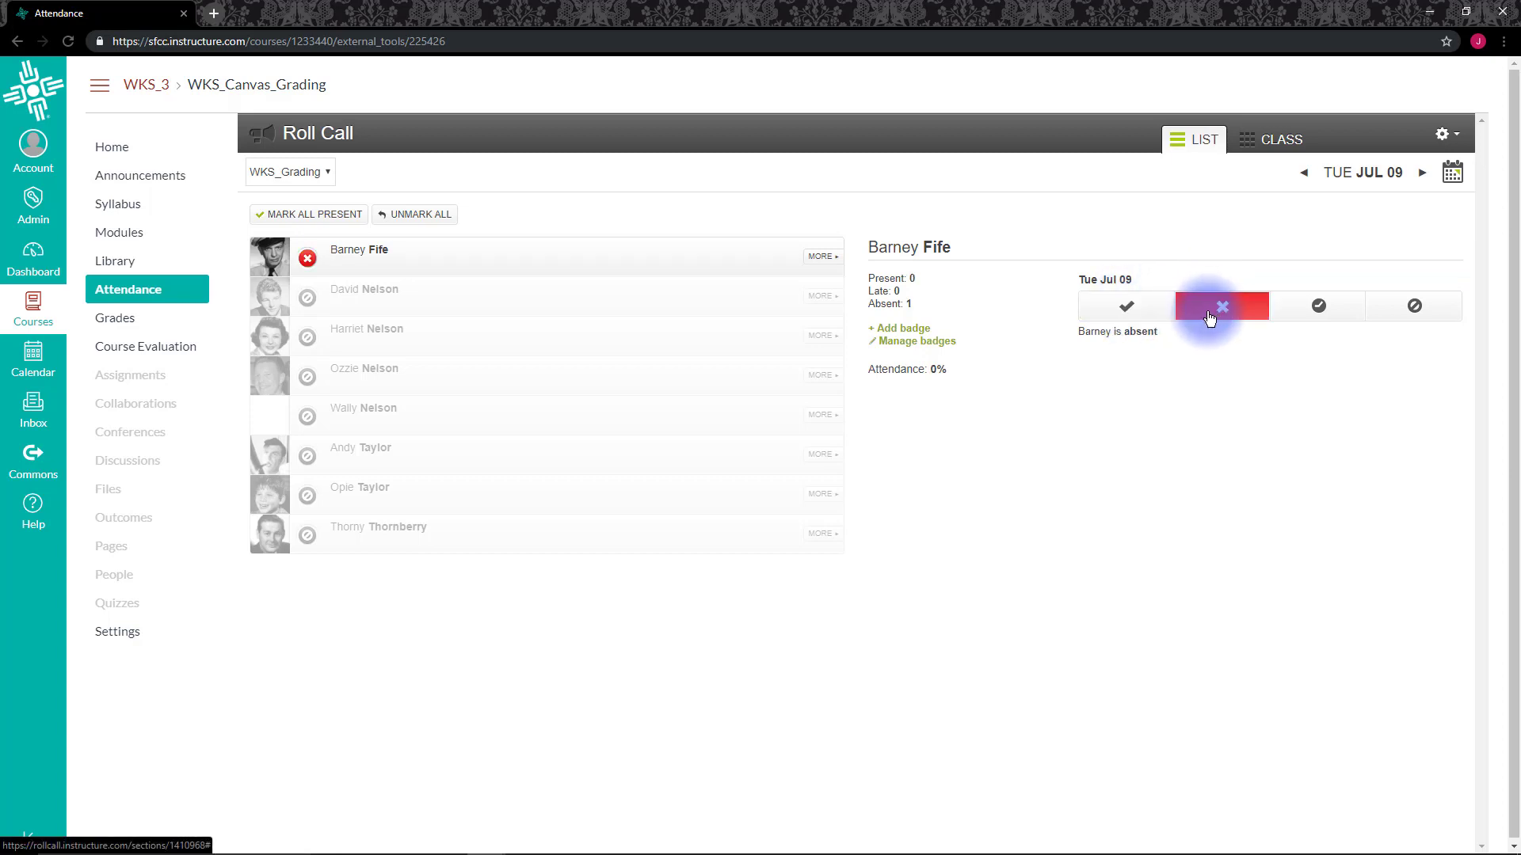
click(1297, 306)
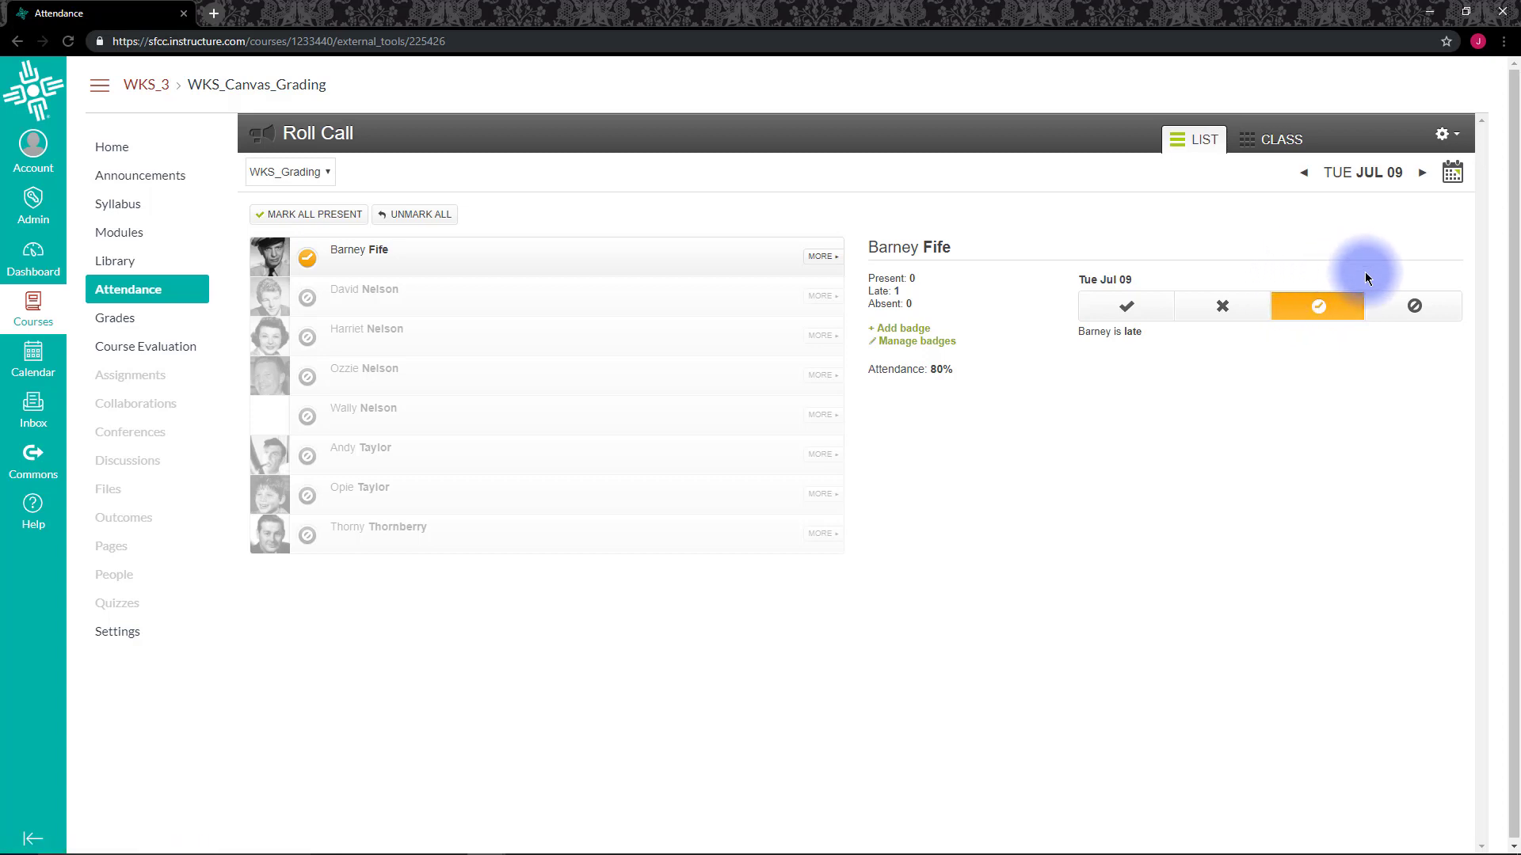
click(1392, 307)
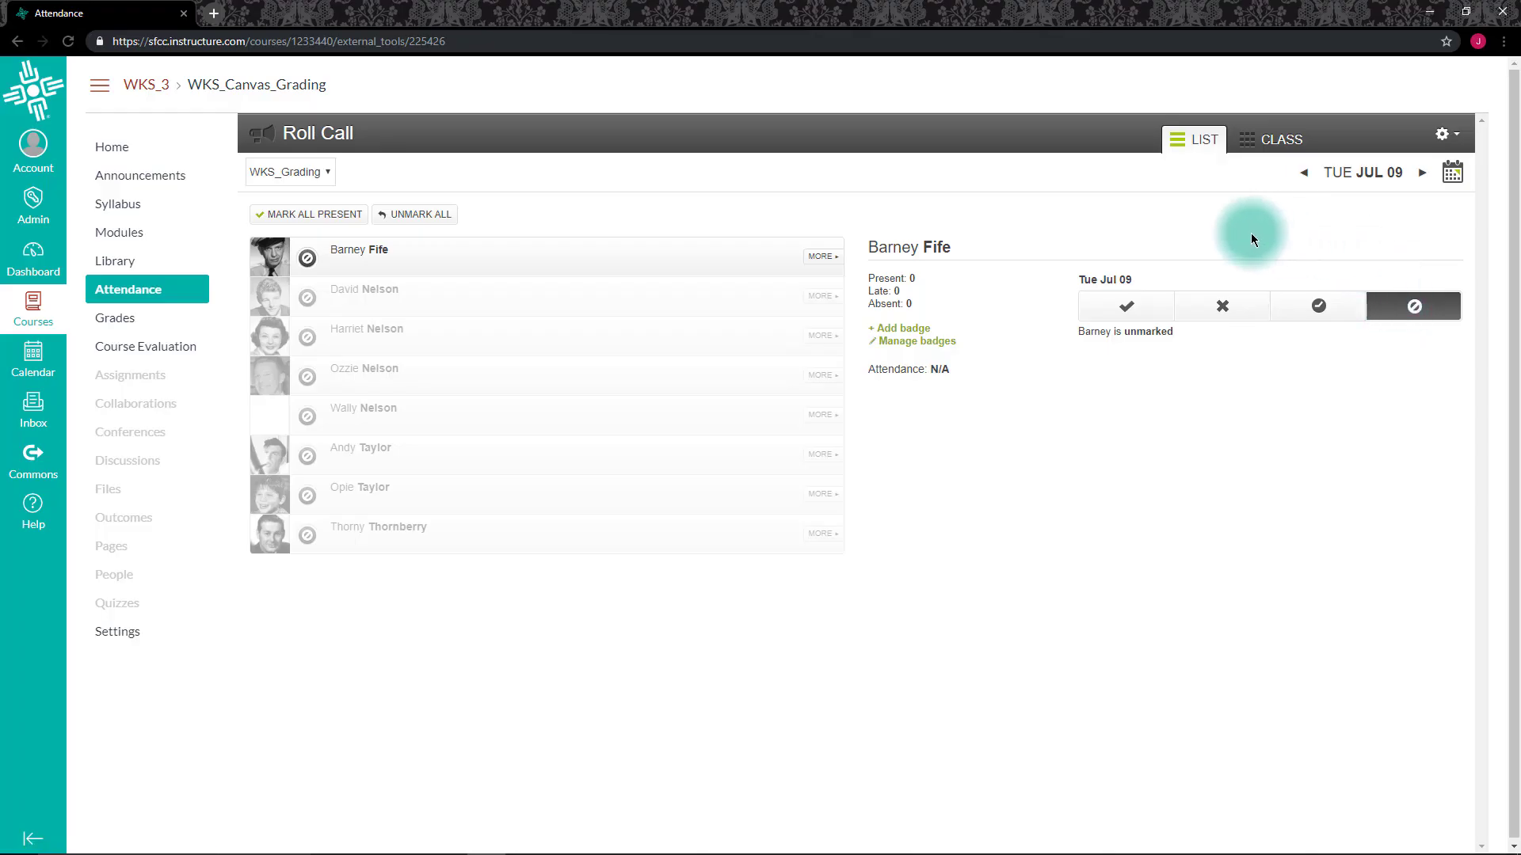
Step: Create a custom attendance badge named Participation with the ribbon icon in green, and save it
click(905, 331)
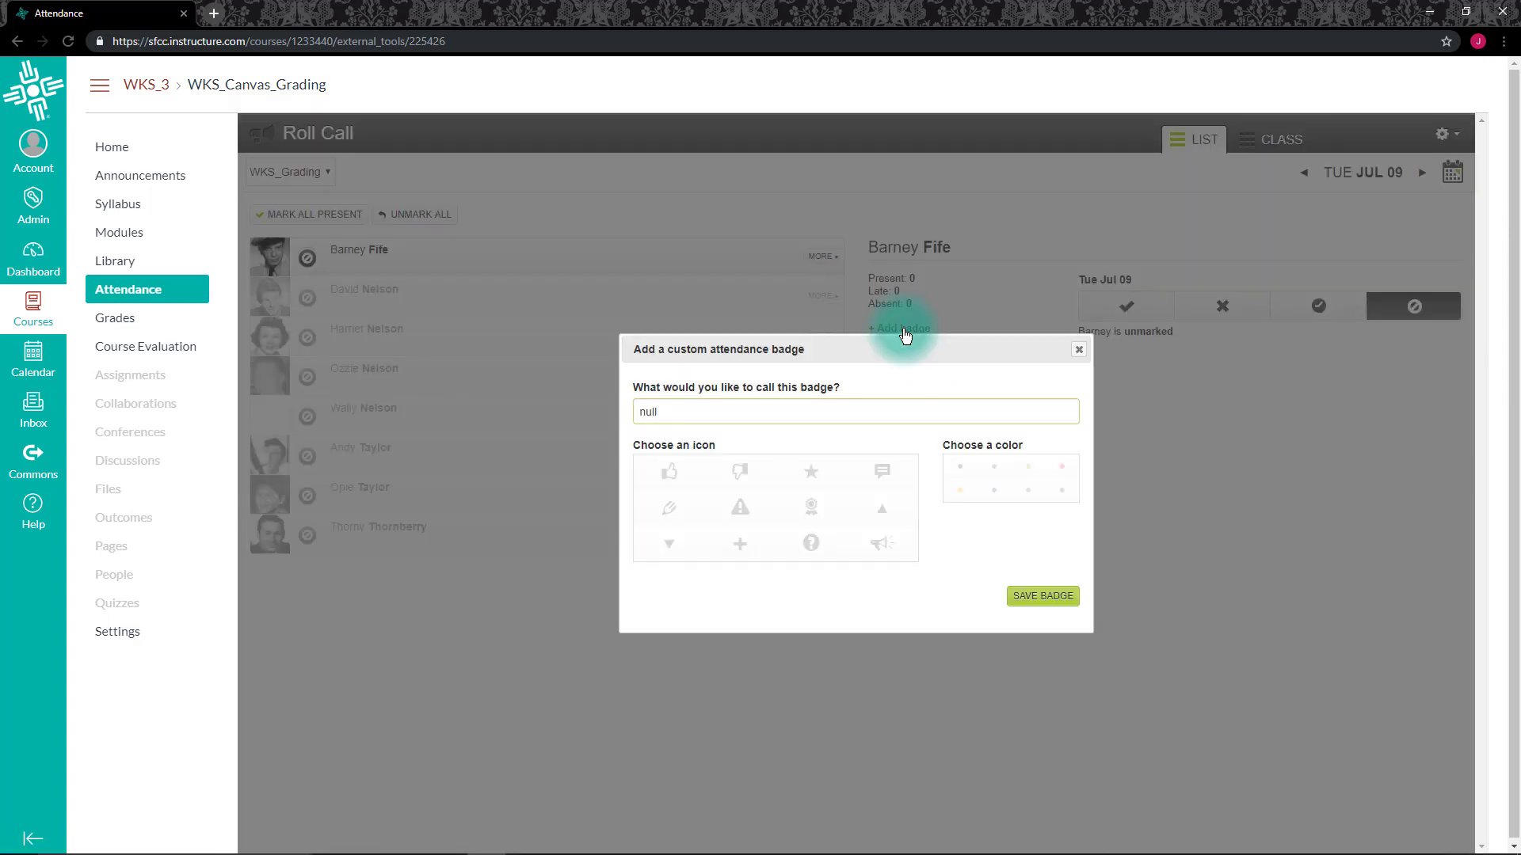
drag(700, 416, 632, 428)
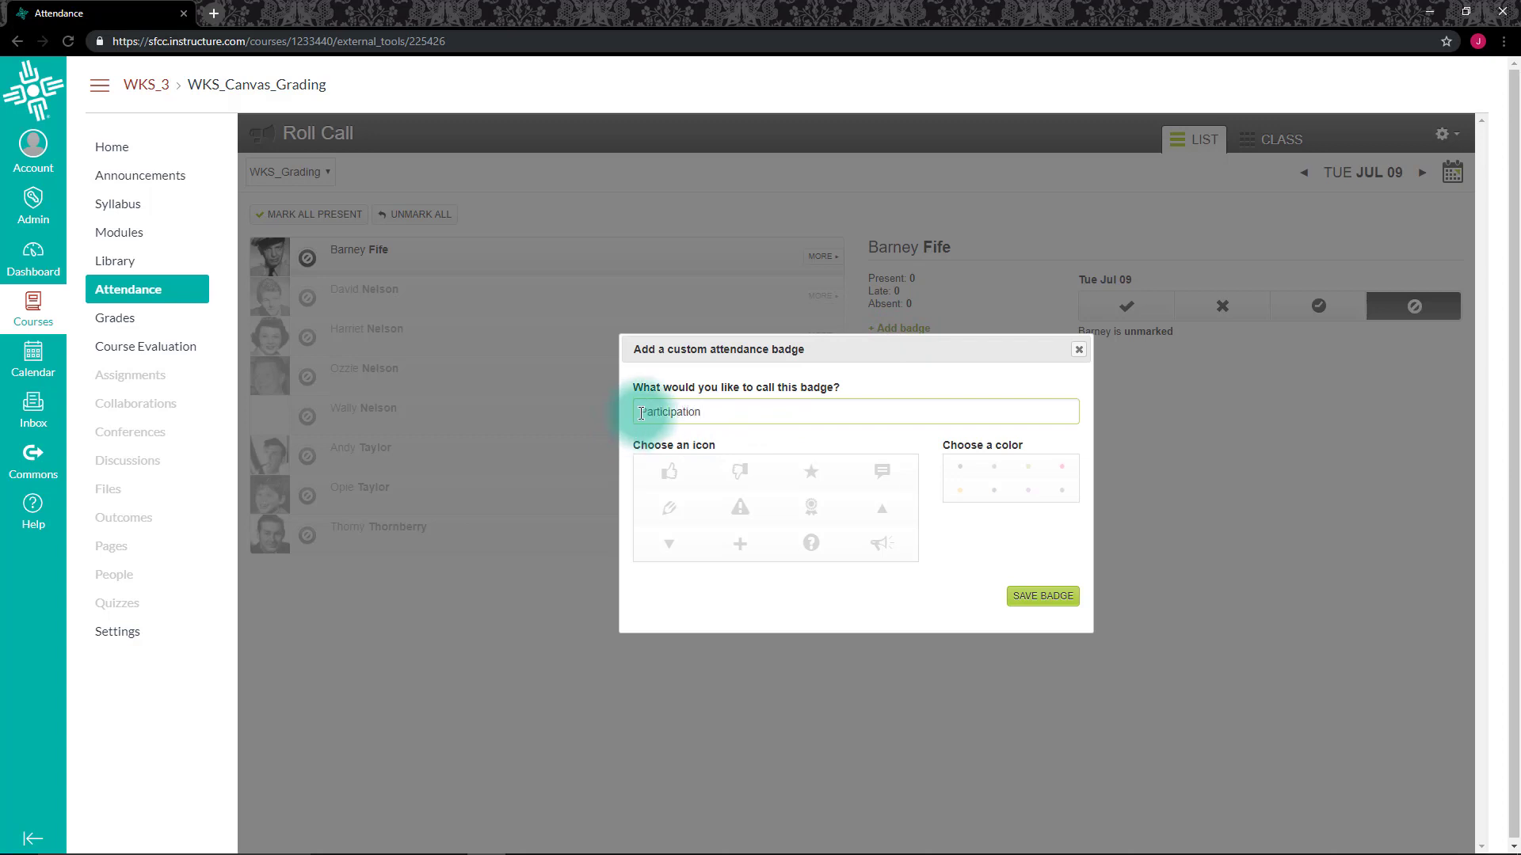
click(822, 516)
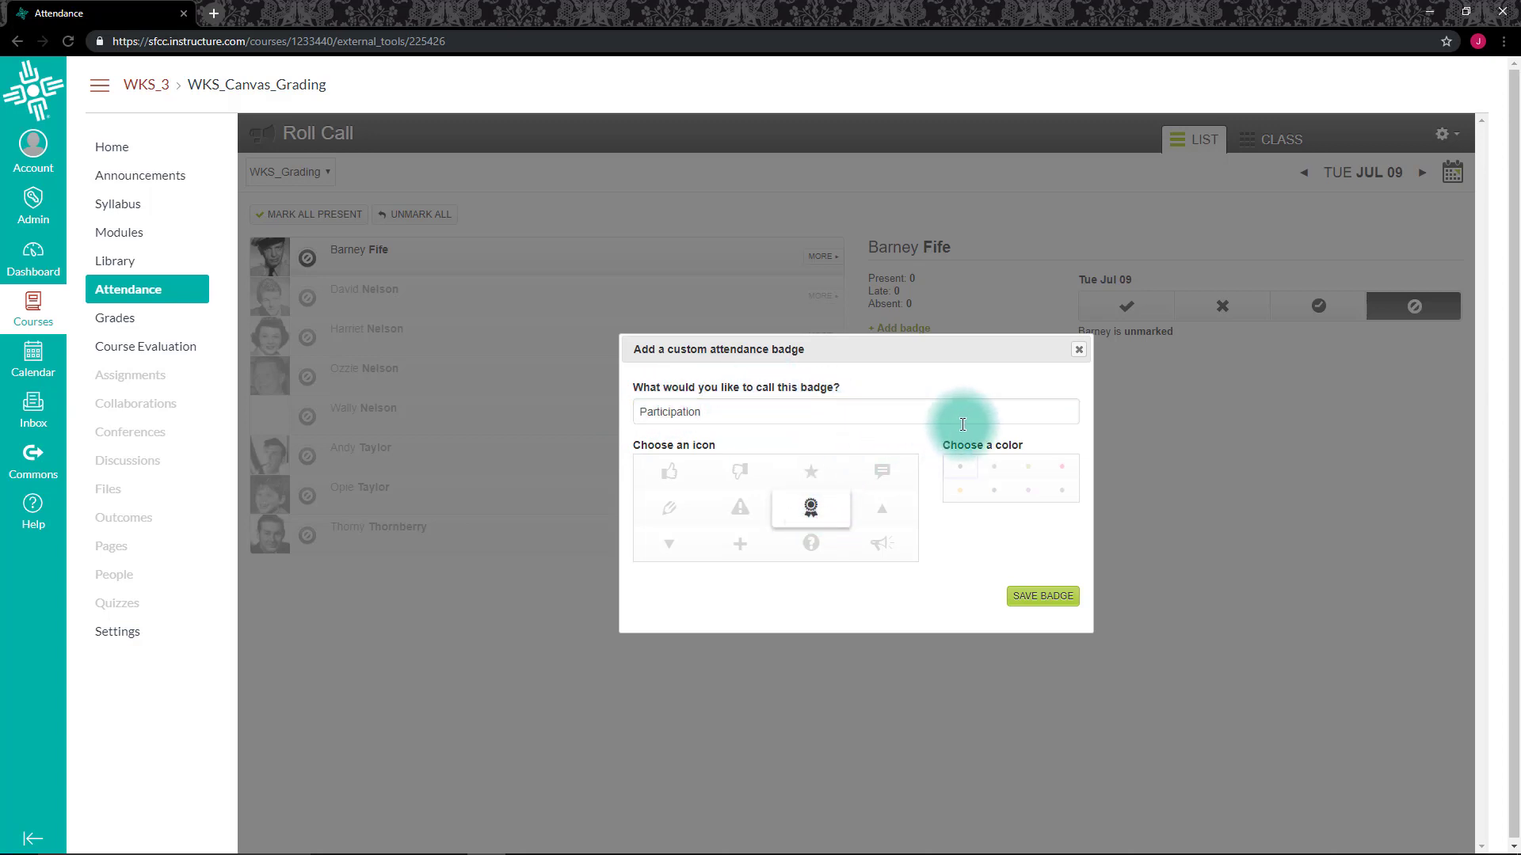
click(1032, 469)
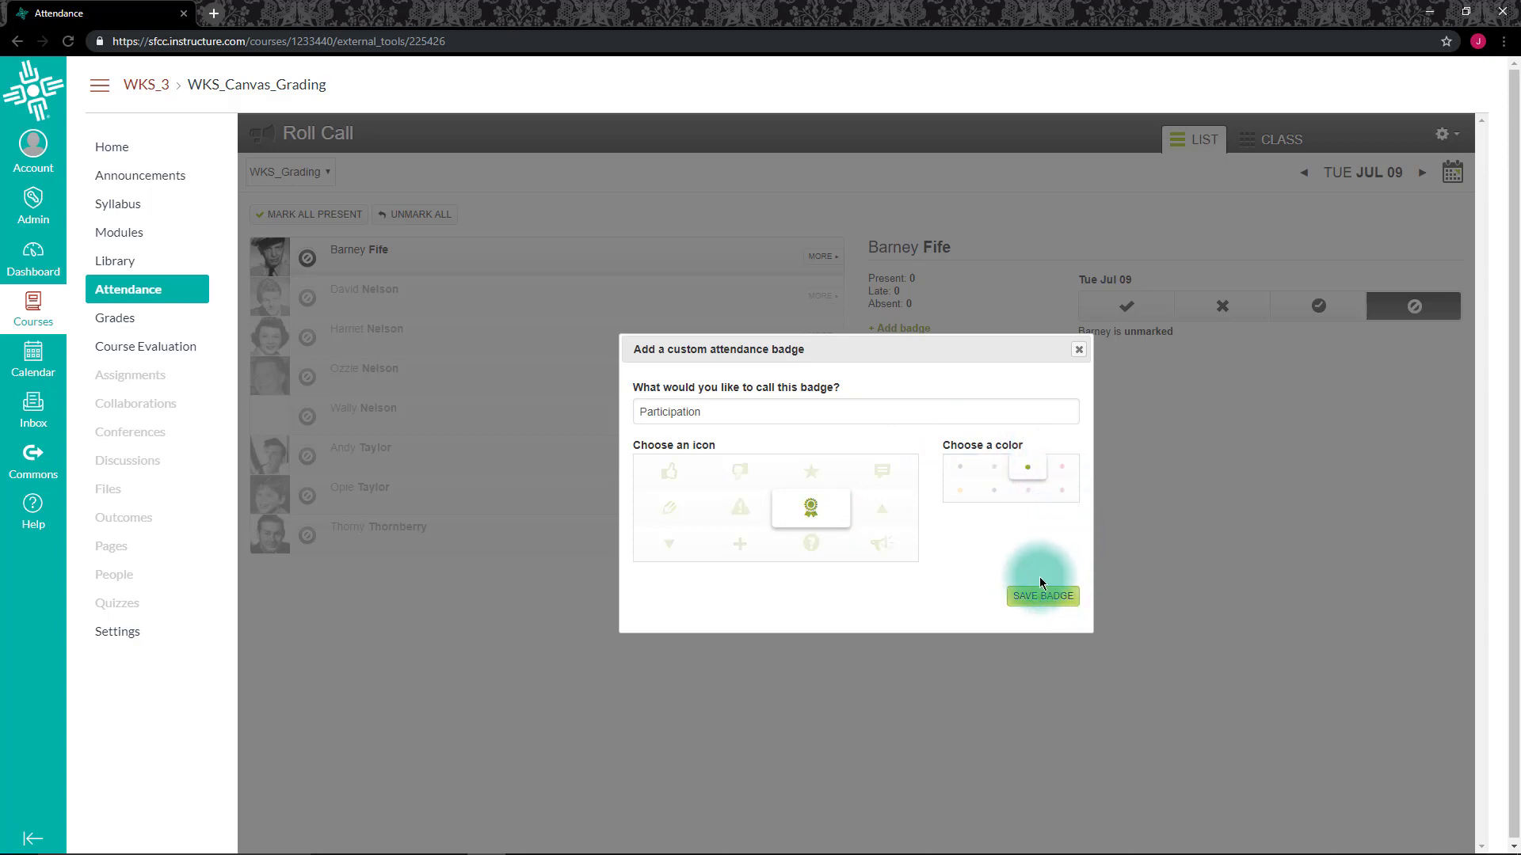
click(1044, 598)
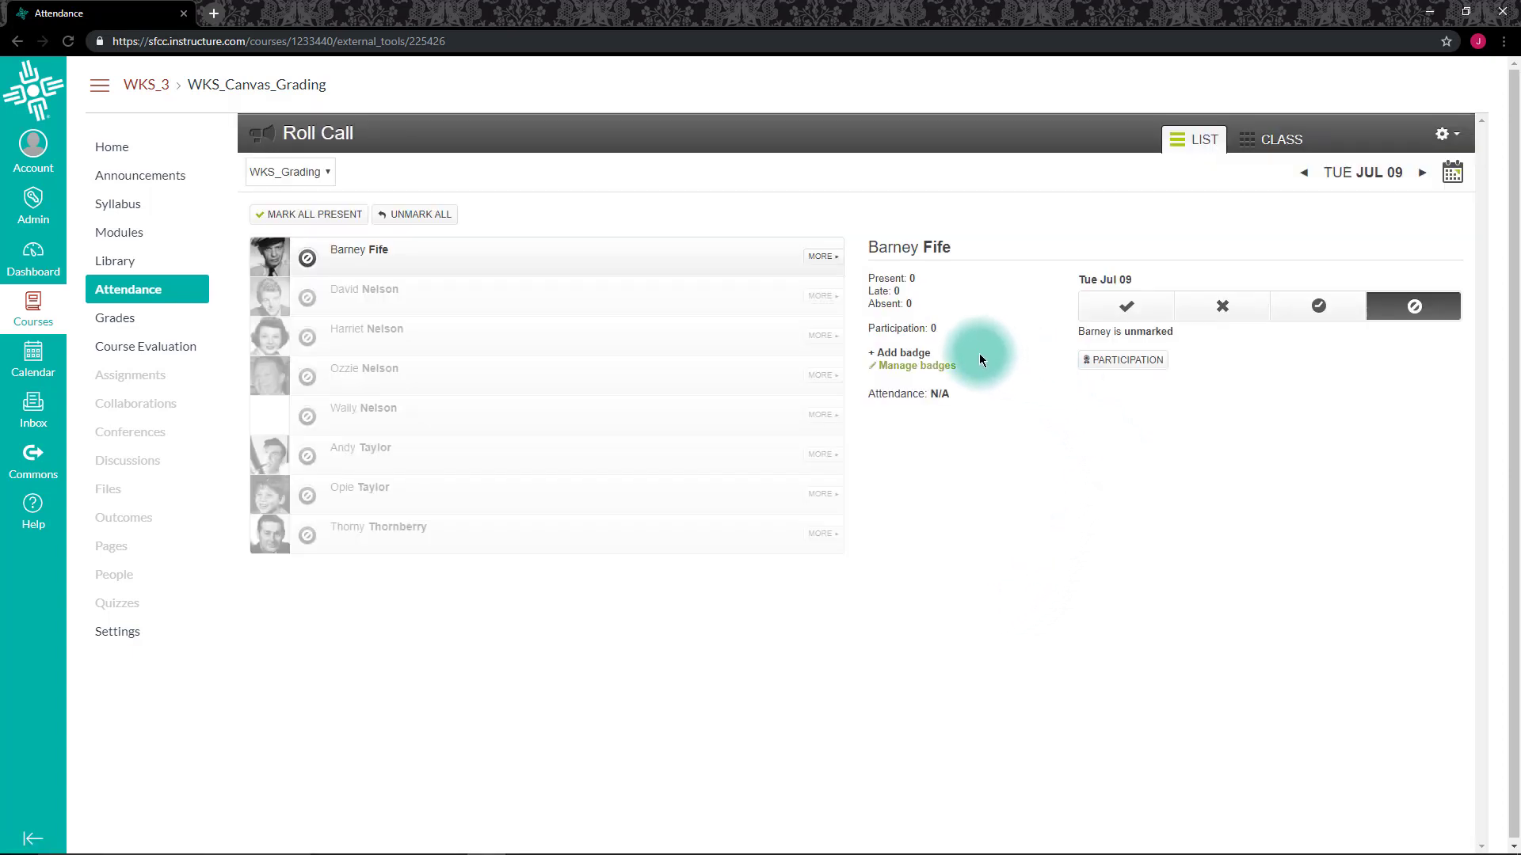
Step: Delete the Participation badge and close the badge manager
click(928, 366)
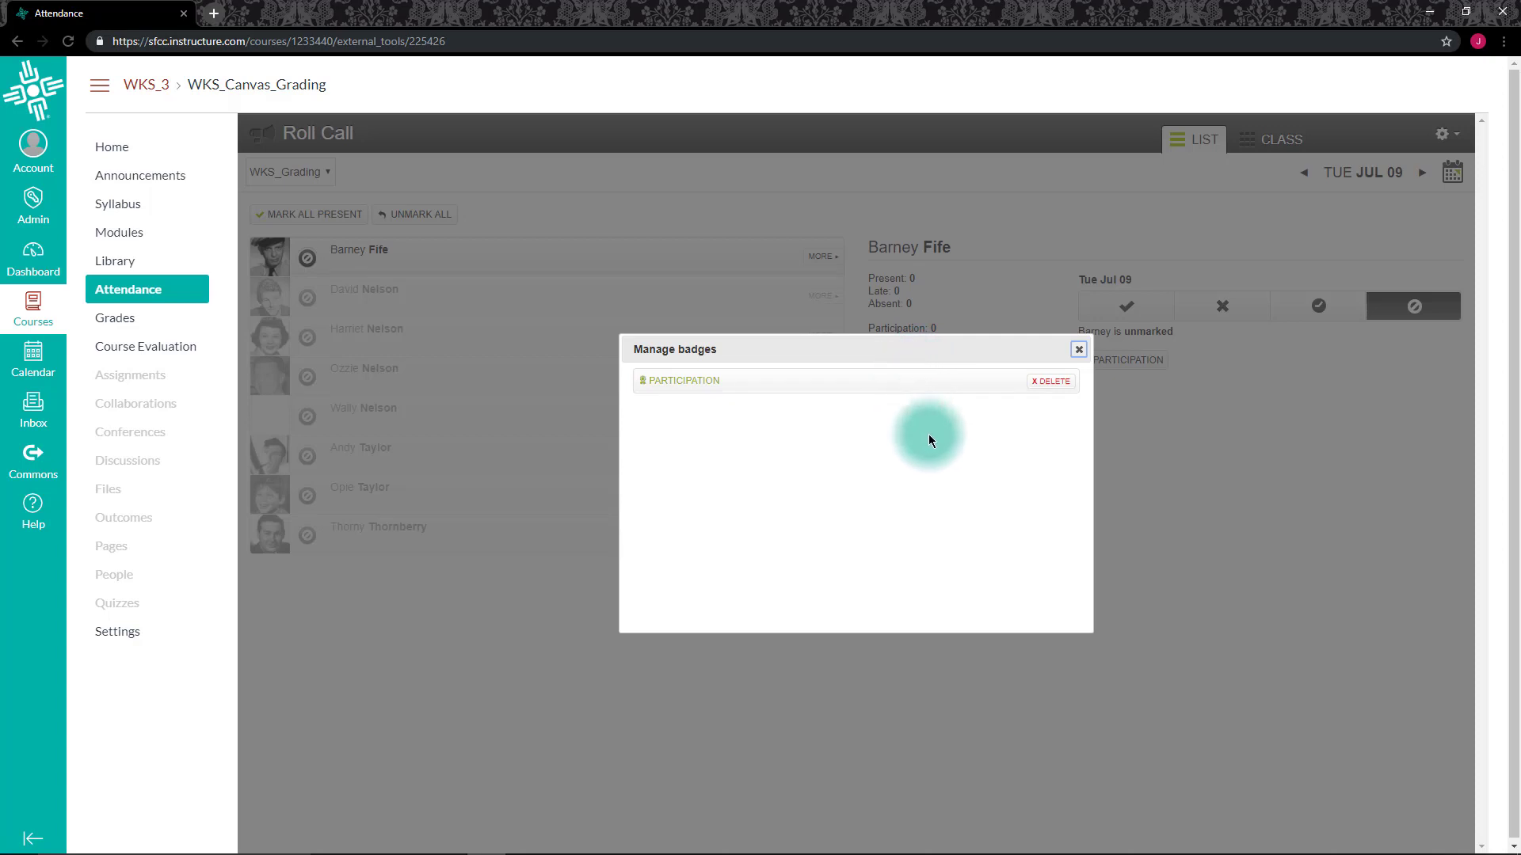
click(1060, 383)
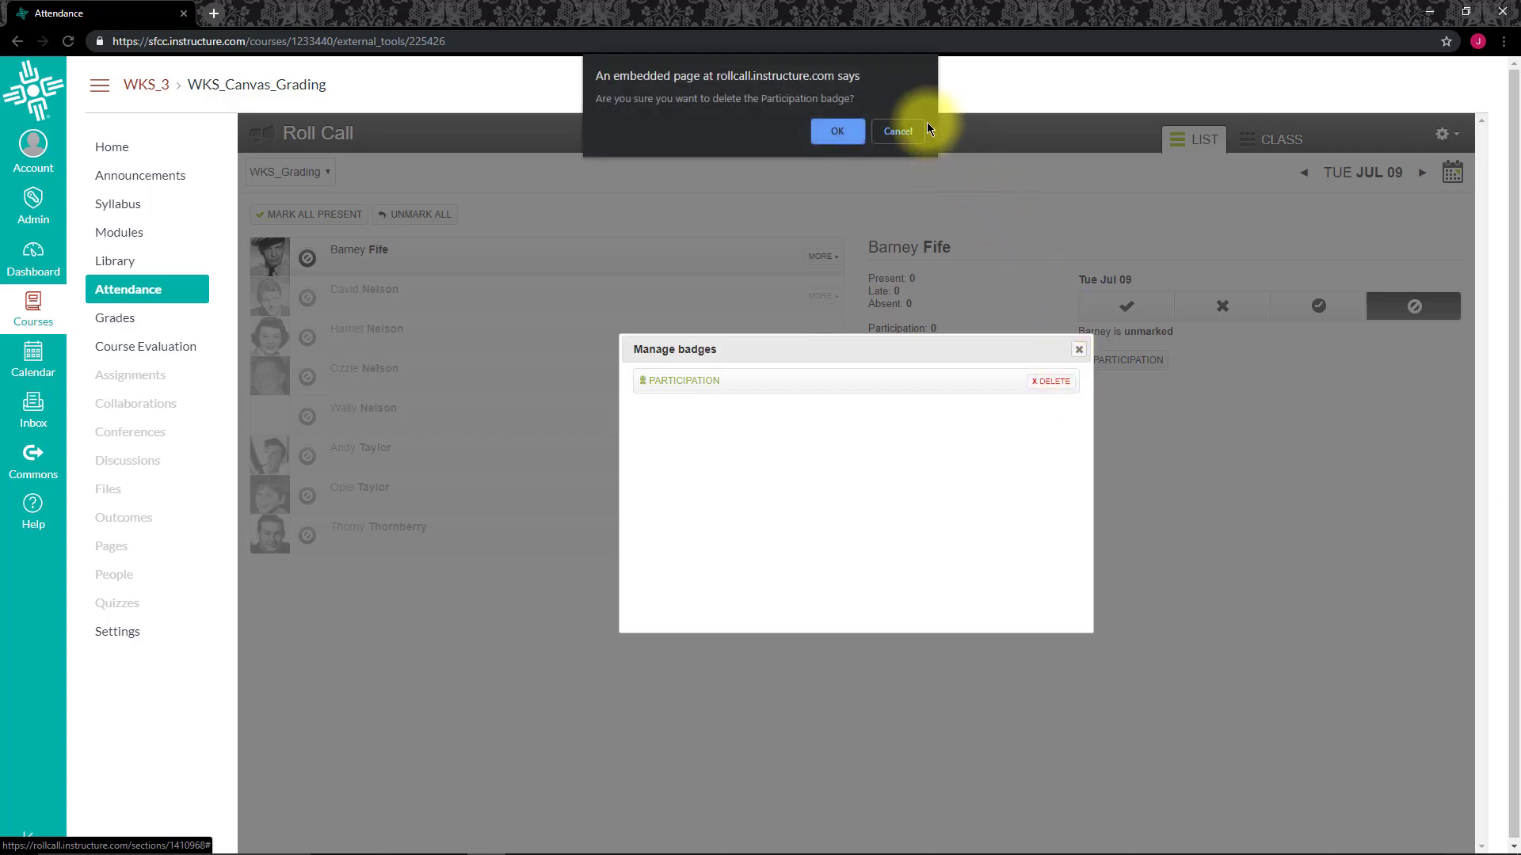
click(825, 143)
click(1076, 353)
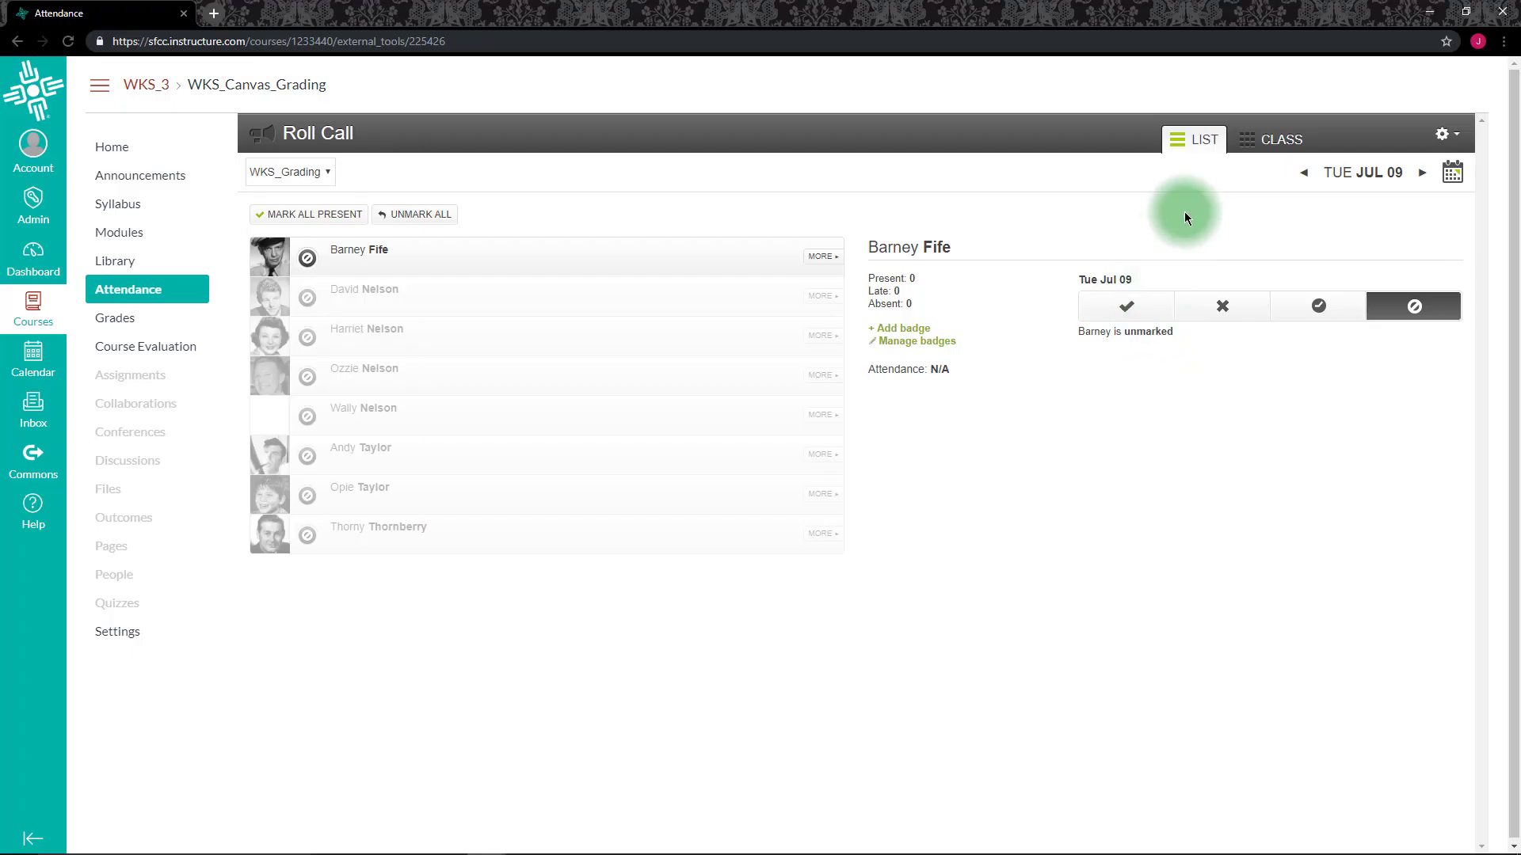
Step: Place the first three listed students on the class seating chart at column 4 row 2, column 5 row 4 and column 7 row 3
click(1270, 142)
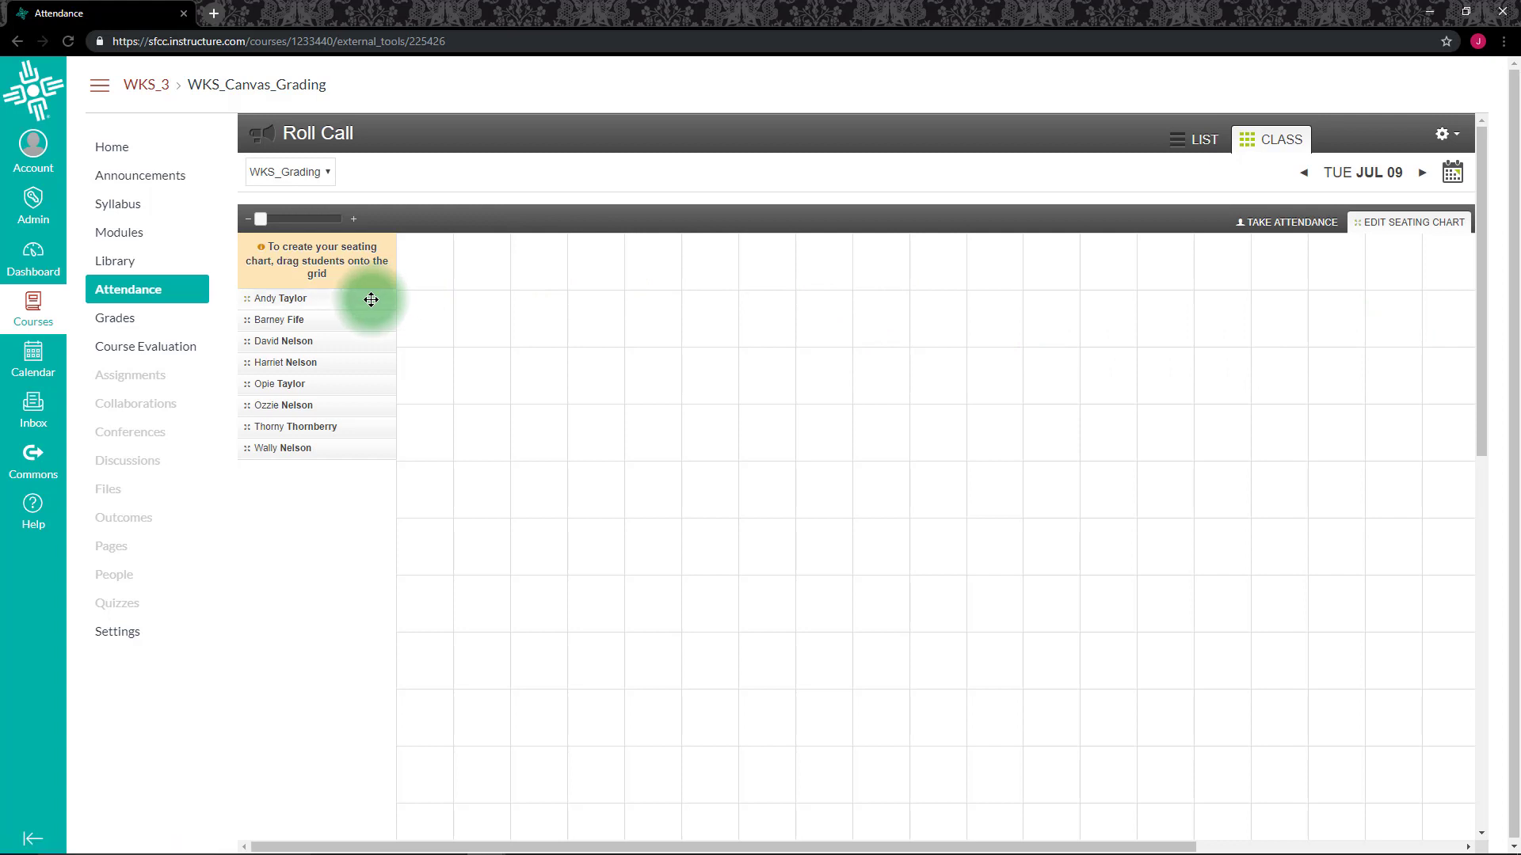
drag(370, 299, 630, 300)
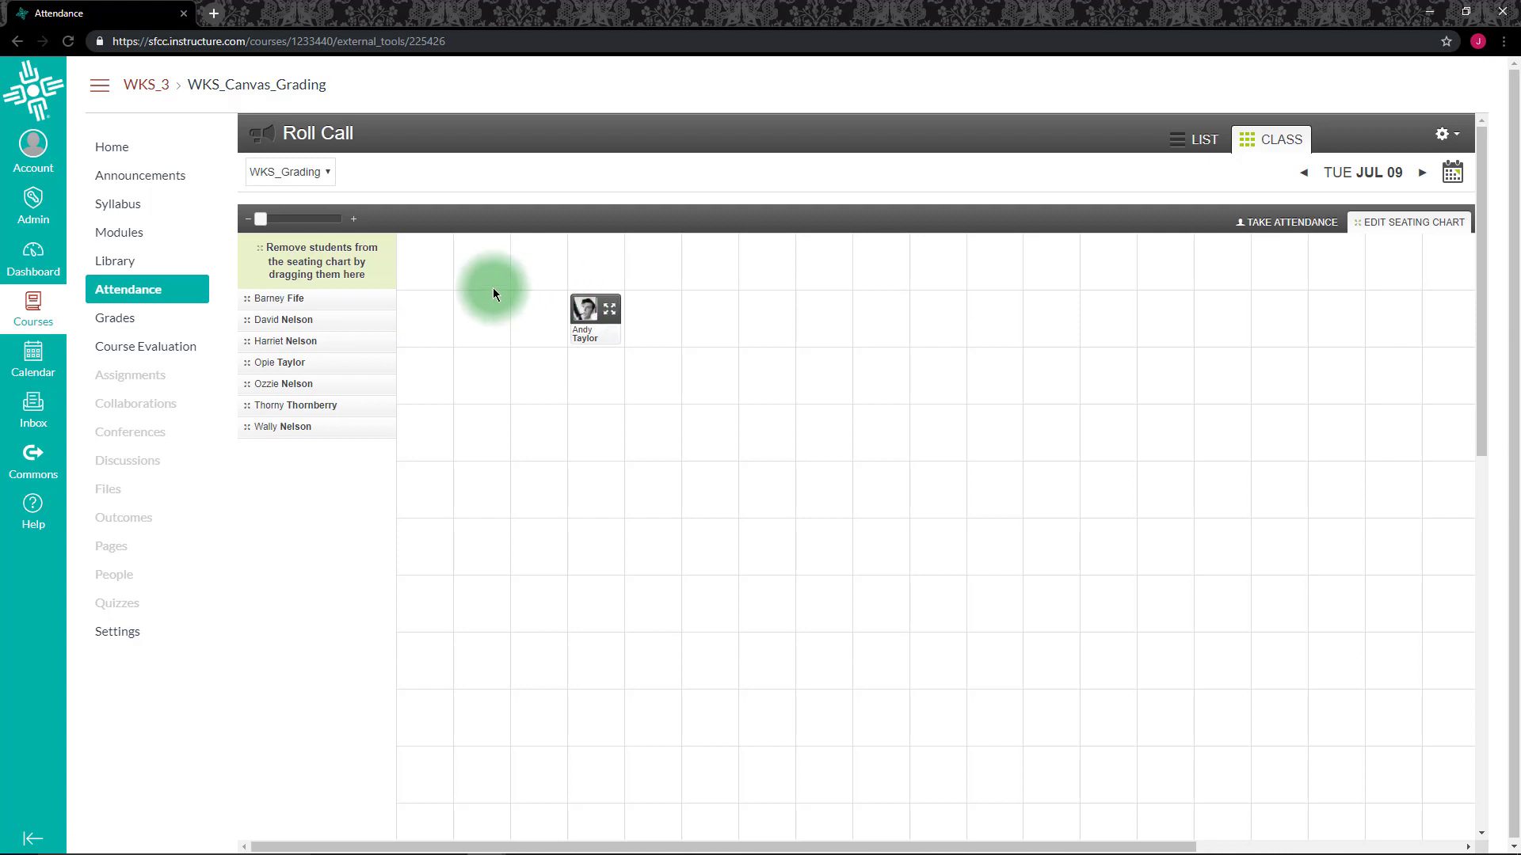
drag(383, 303, 675, 420)
drag(295, 298, 787, 371)
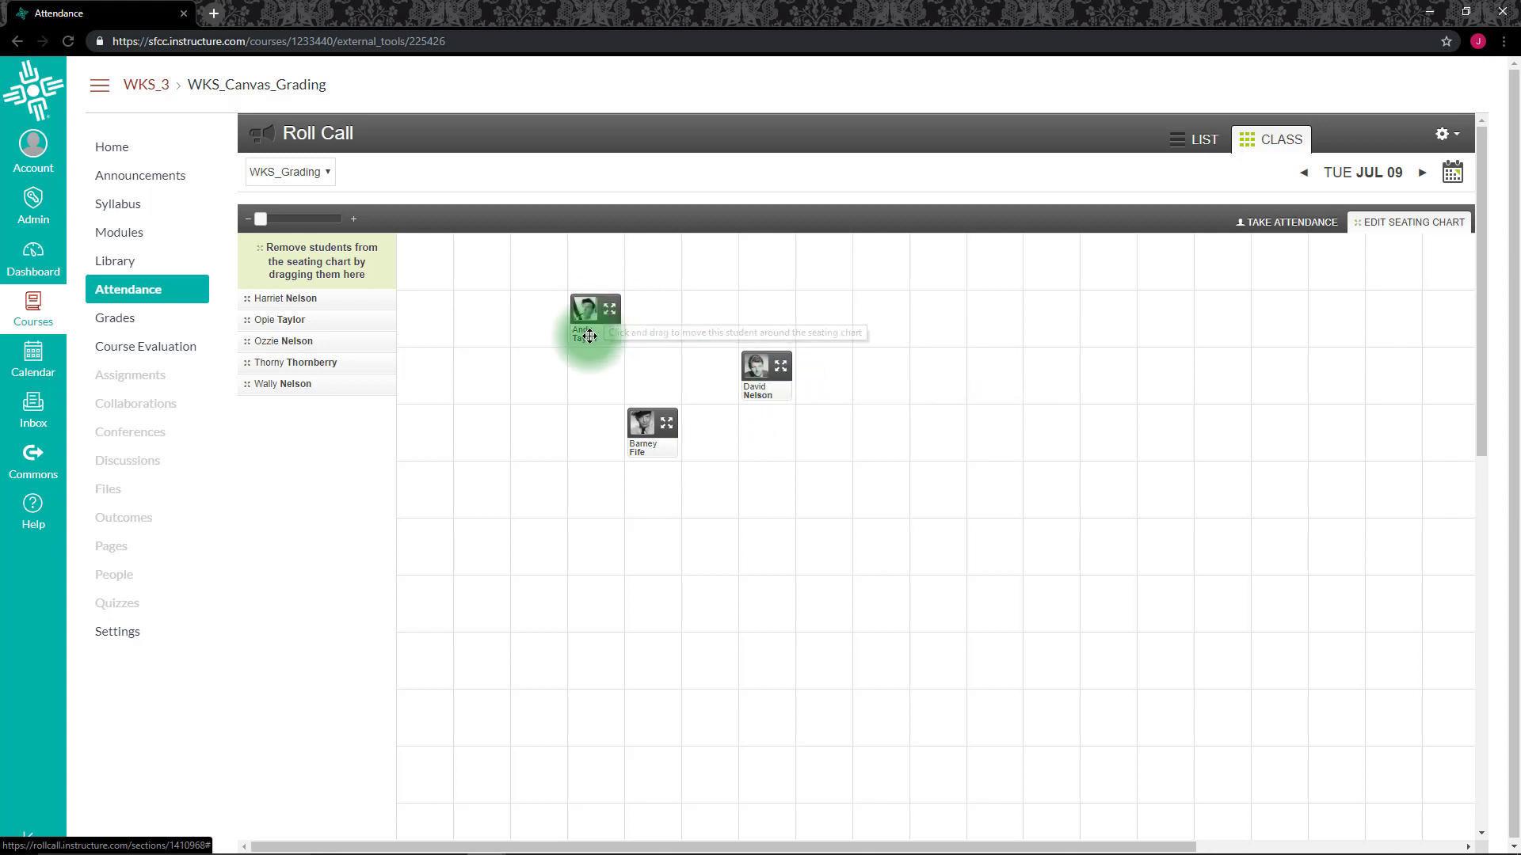
Step: Move the first seated student to column 3 row 3 and the second to column 5 row 5, and remove all three from the seating chart
drag(589, 337, 545, 360)
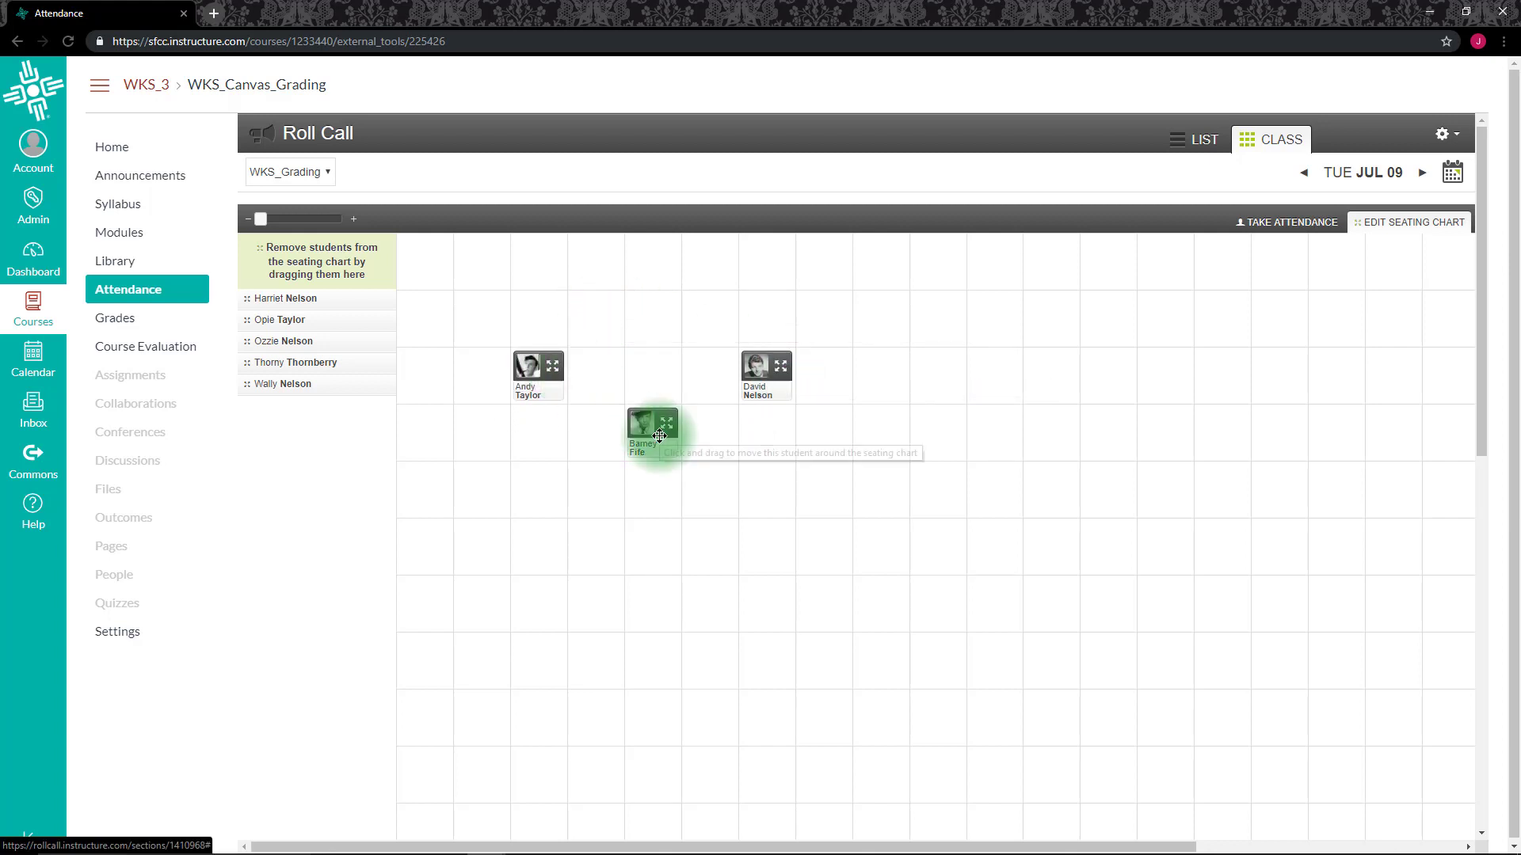
drag(658, 435, 665, 483)
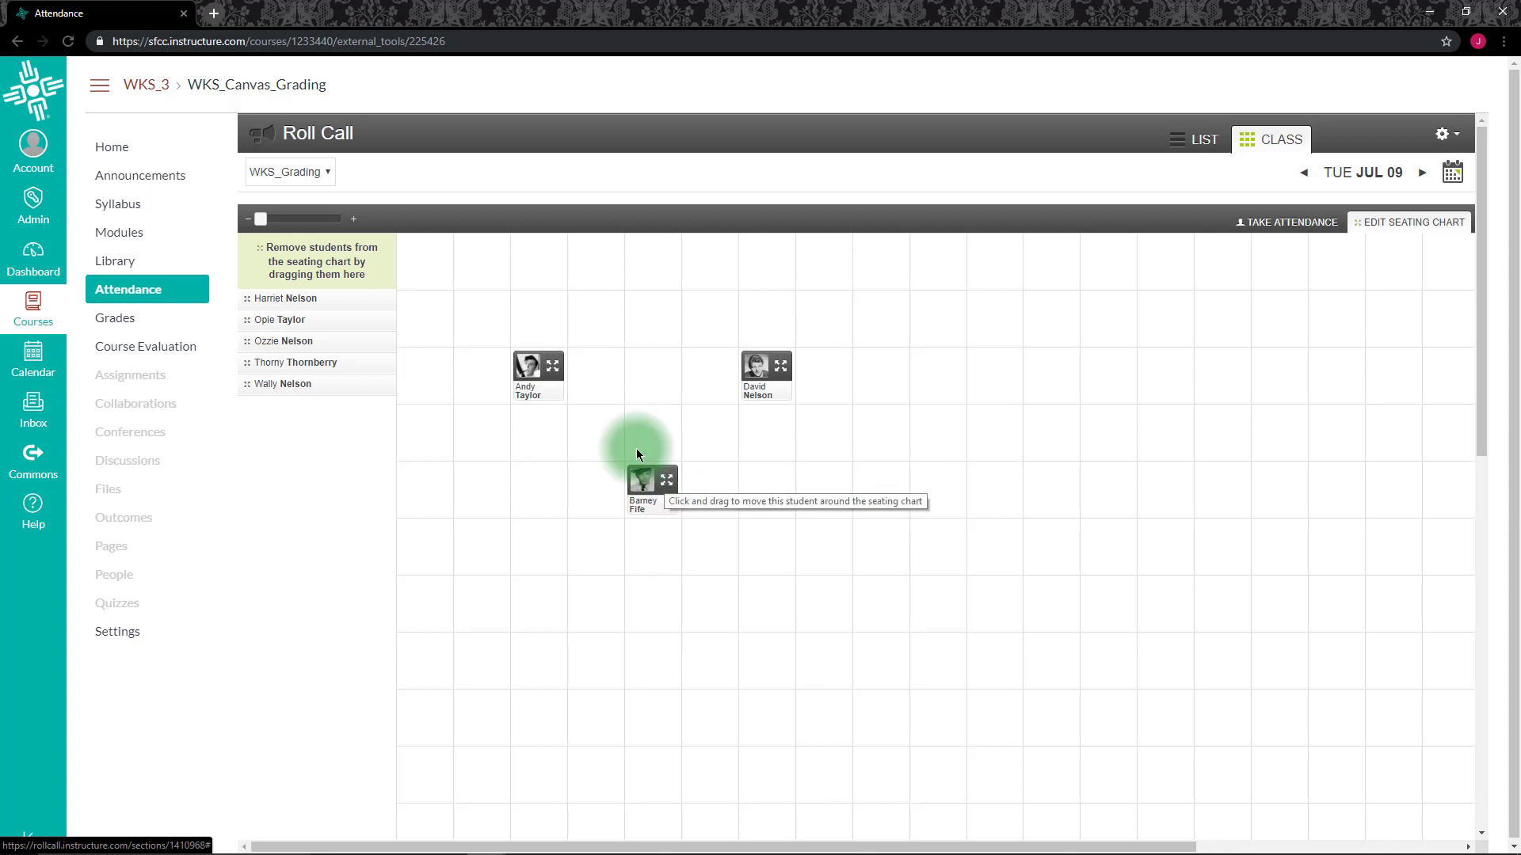
drag(539, 364, 352, 243)
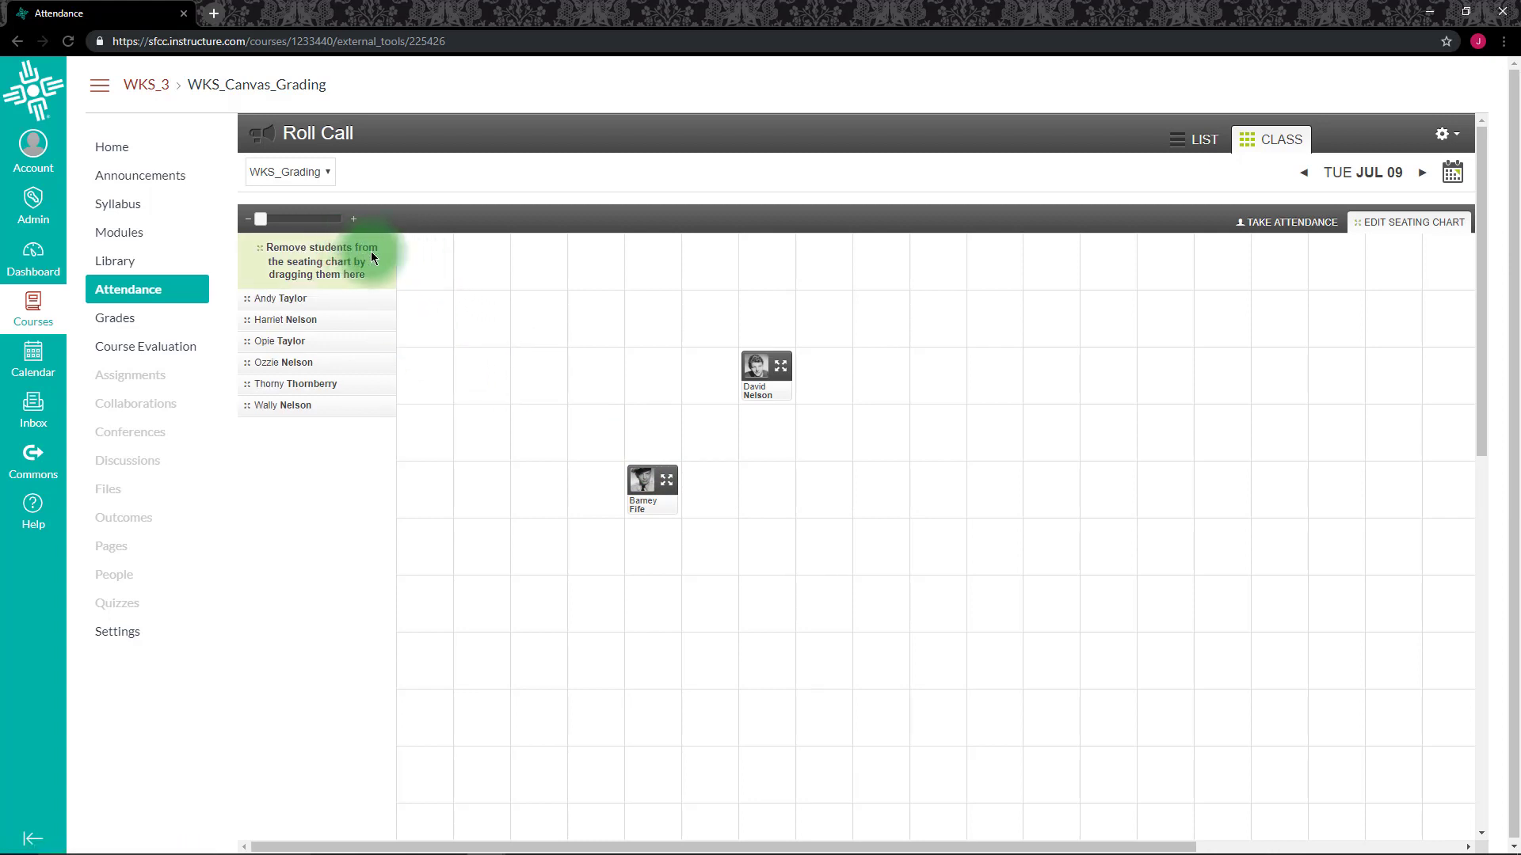
drag(654, 477, 367, 259)
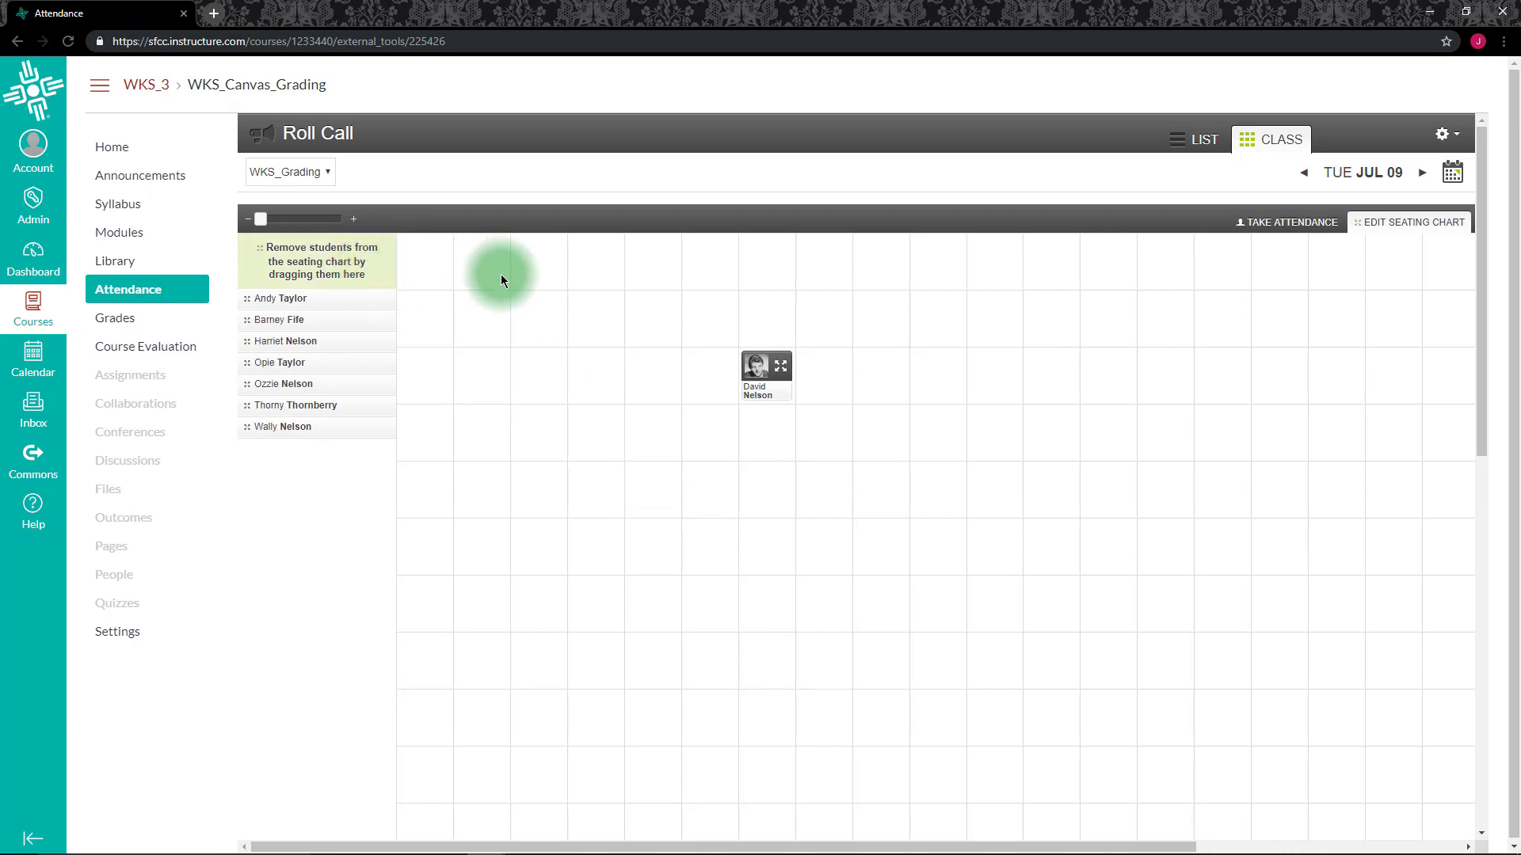
drag(765, 365, 360, 255)
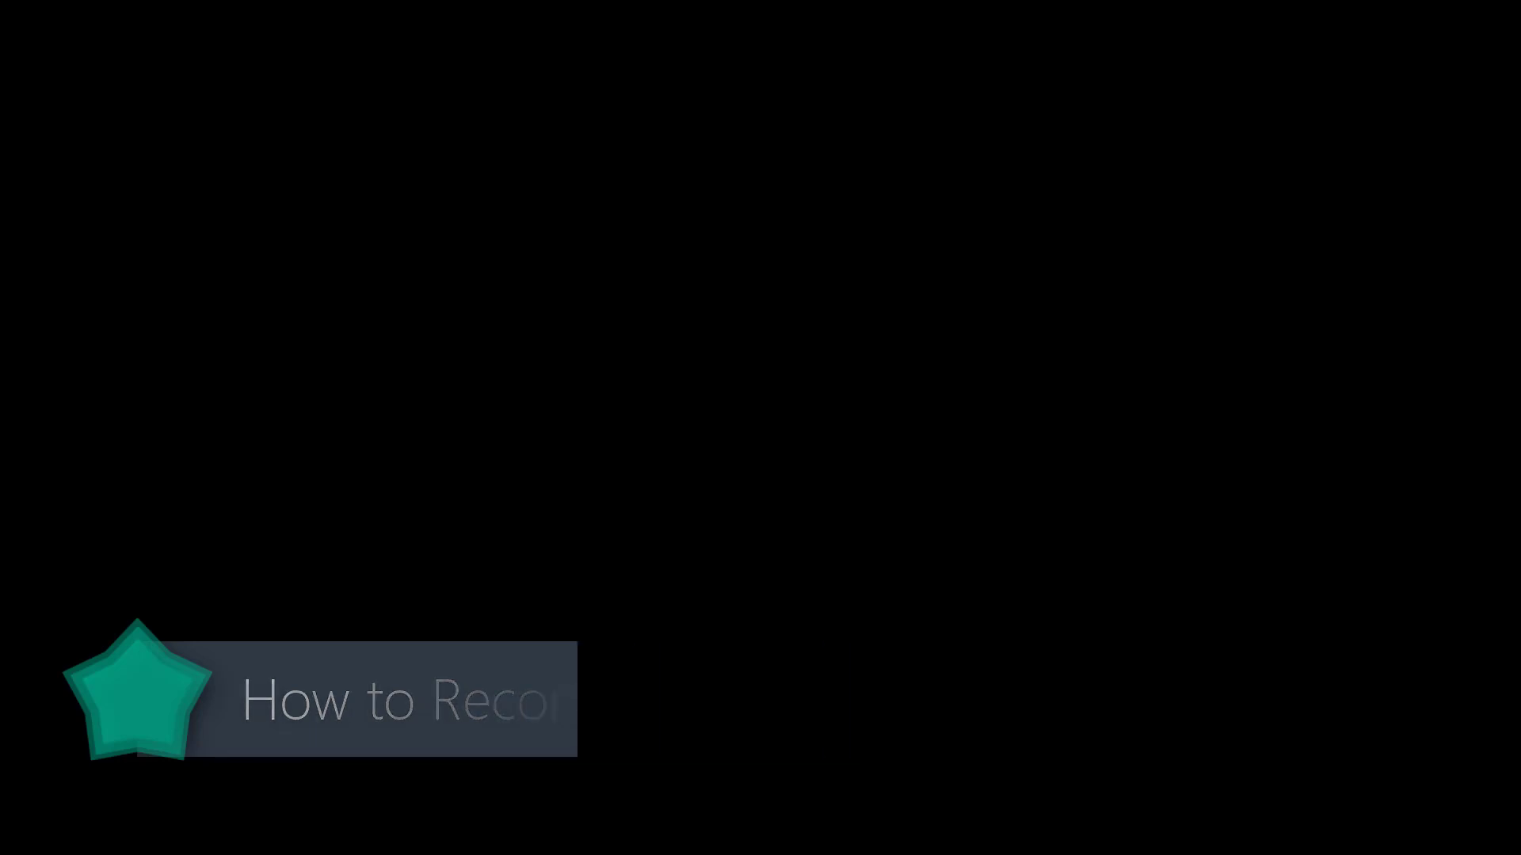
Step: On the July 10 class chart, open the column 8 row 3 student's details, set present, absent, late and unmarked in turn, and close them
click(1283, 233)
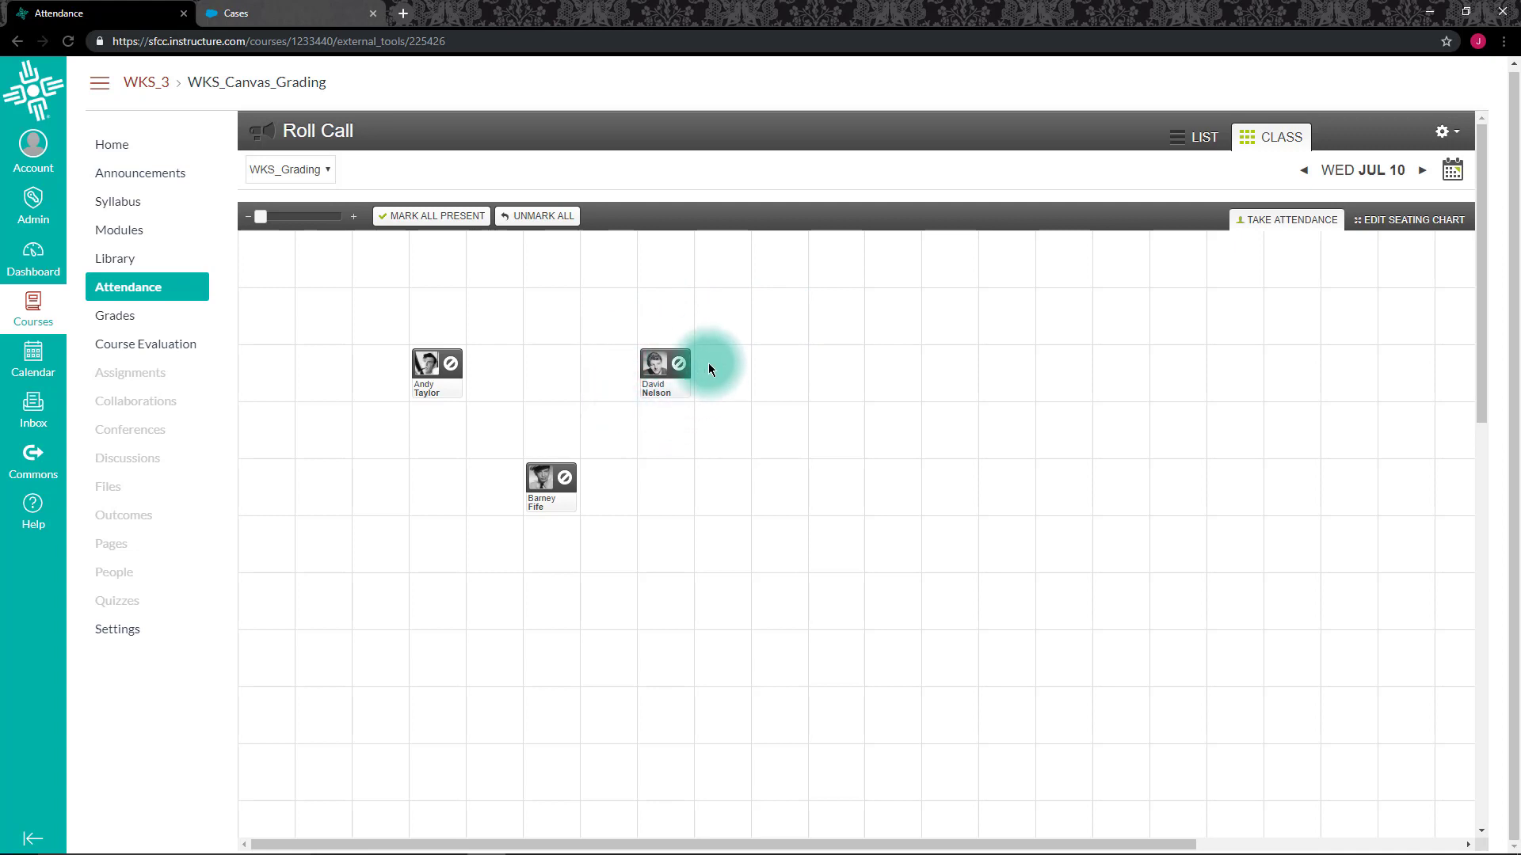
click(667, 398)
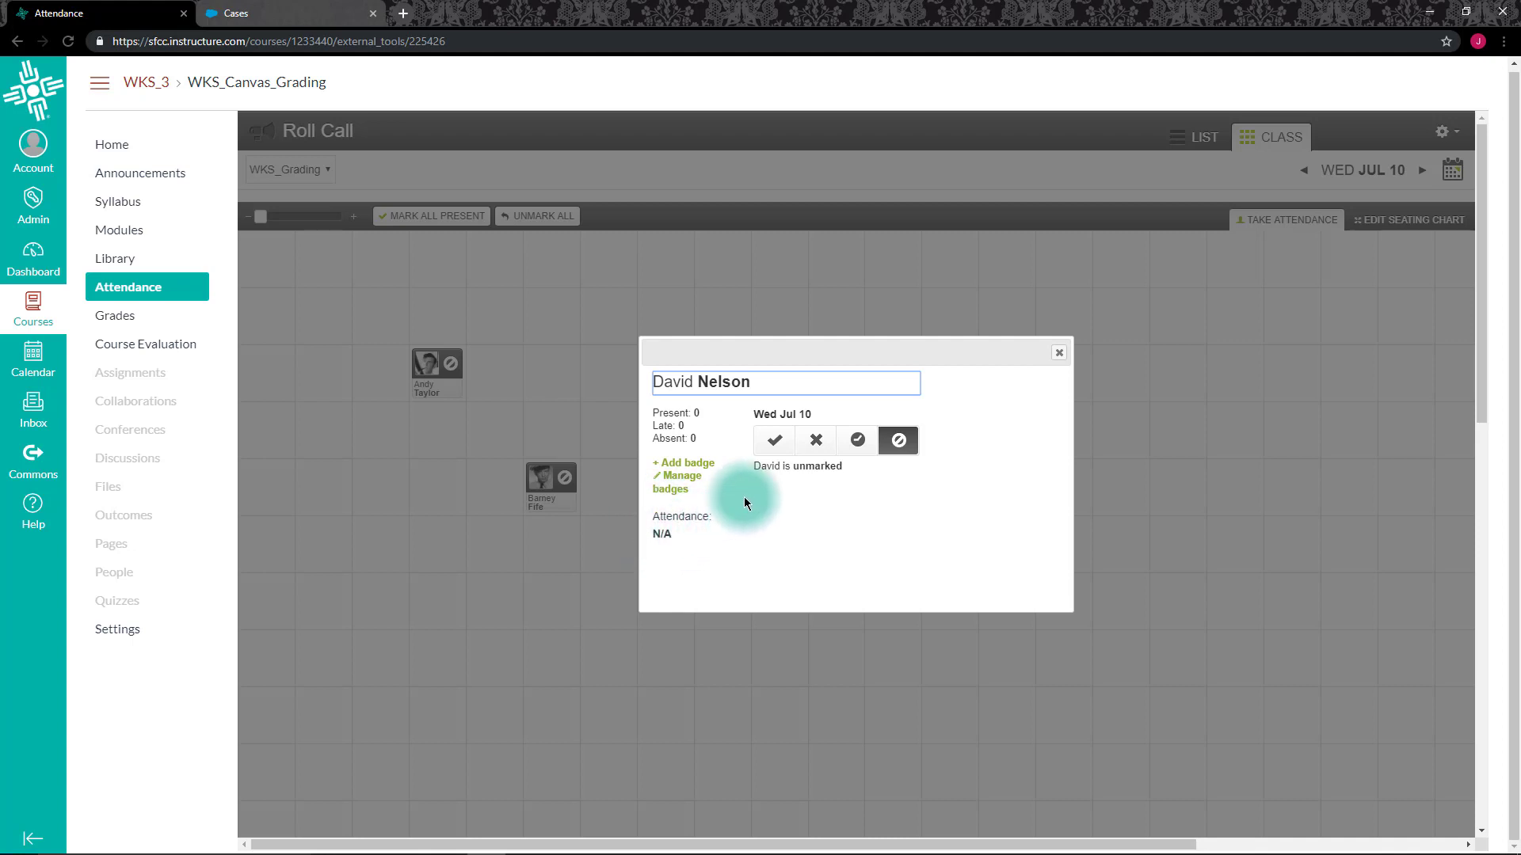
click(766, 439)
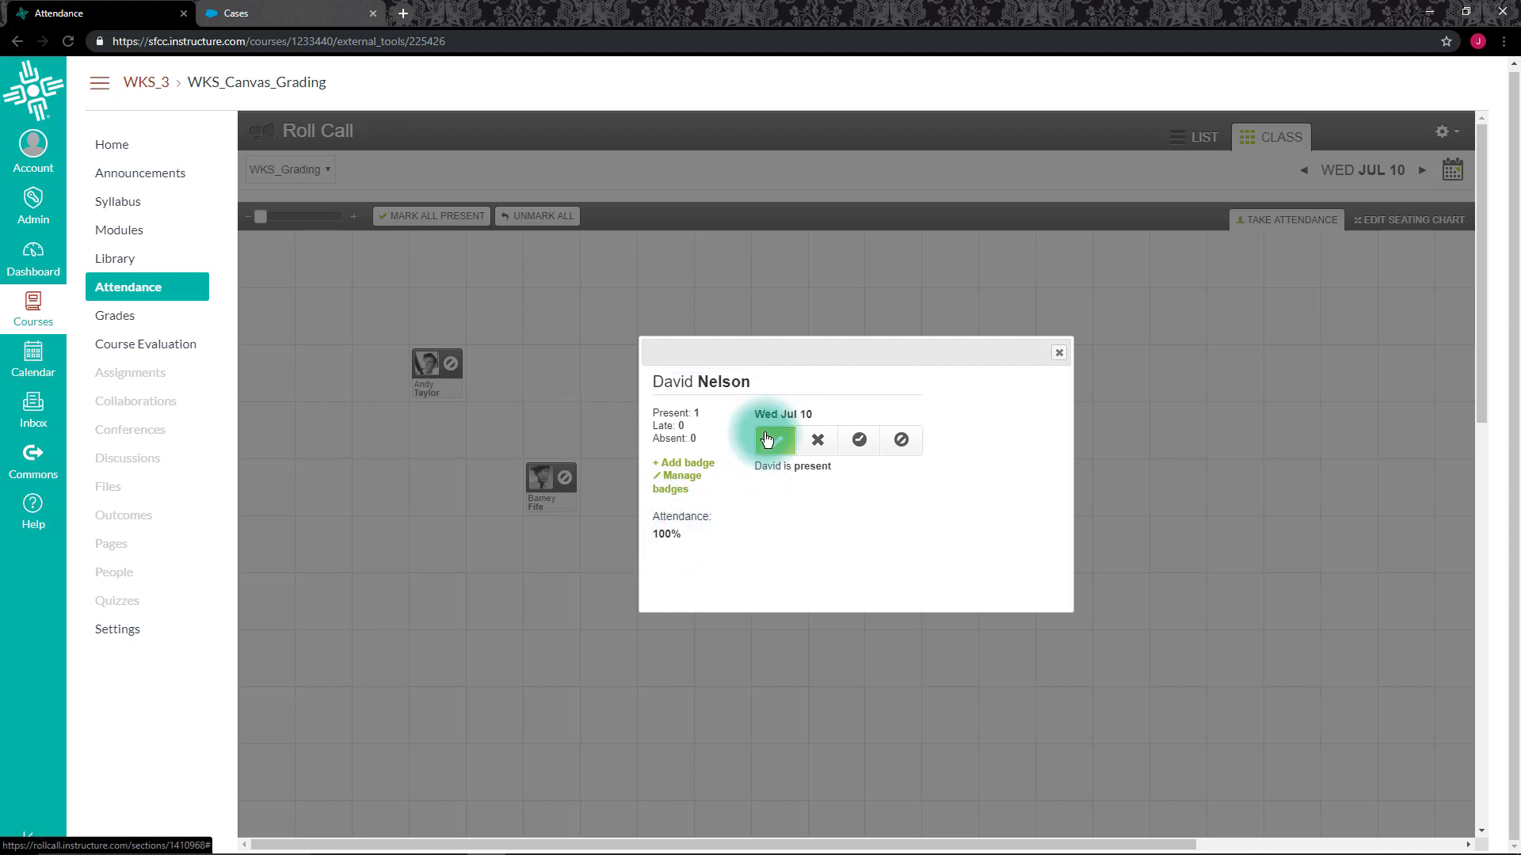
click(817, 440)
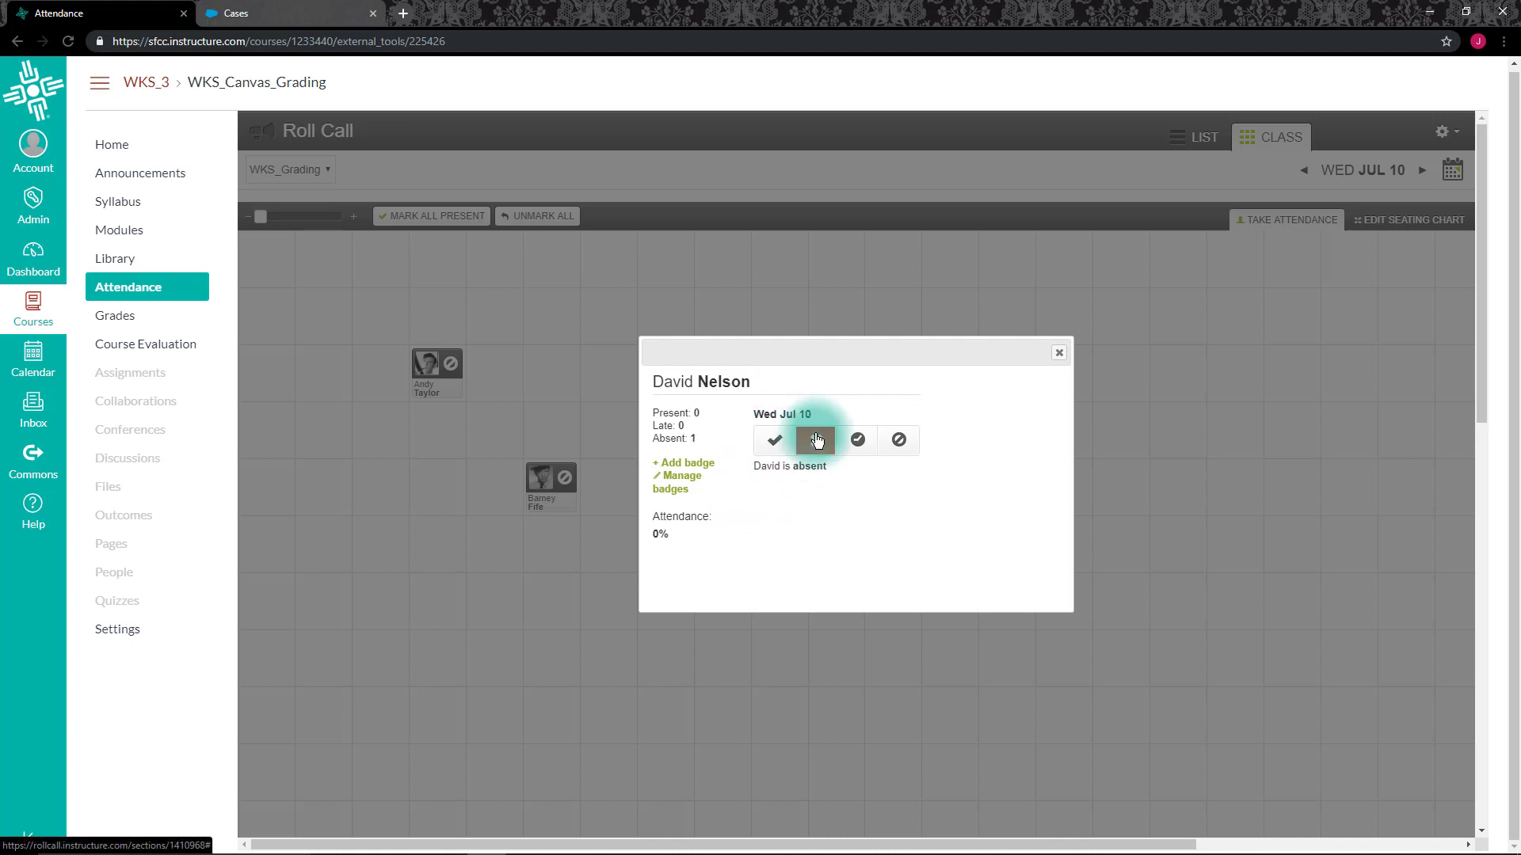
click(858, 442)
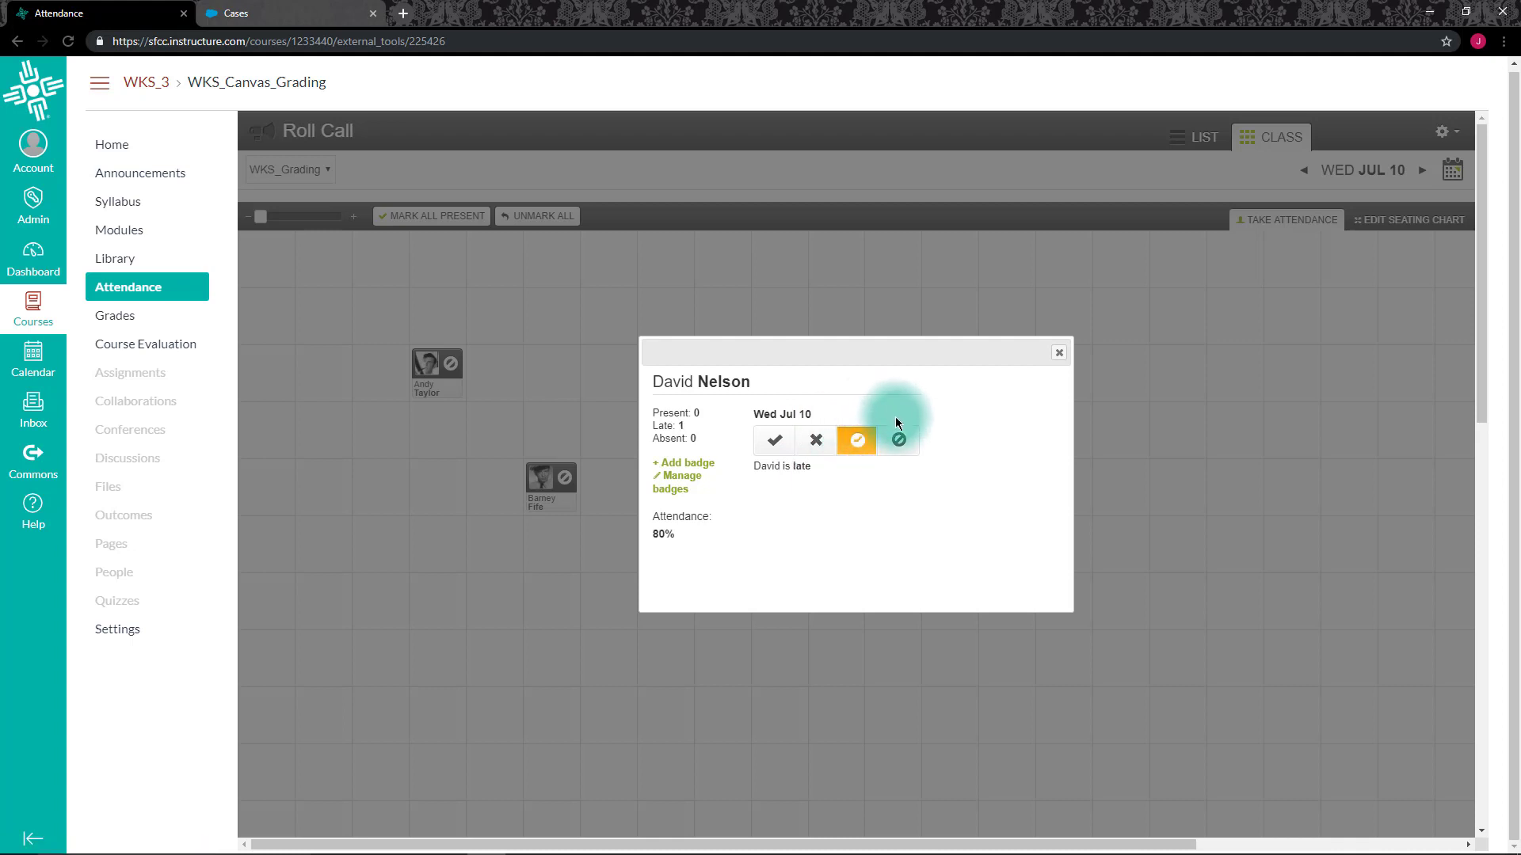
click(900, 443)
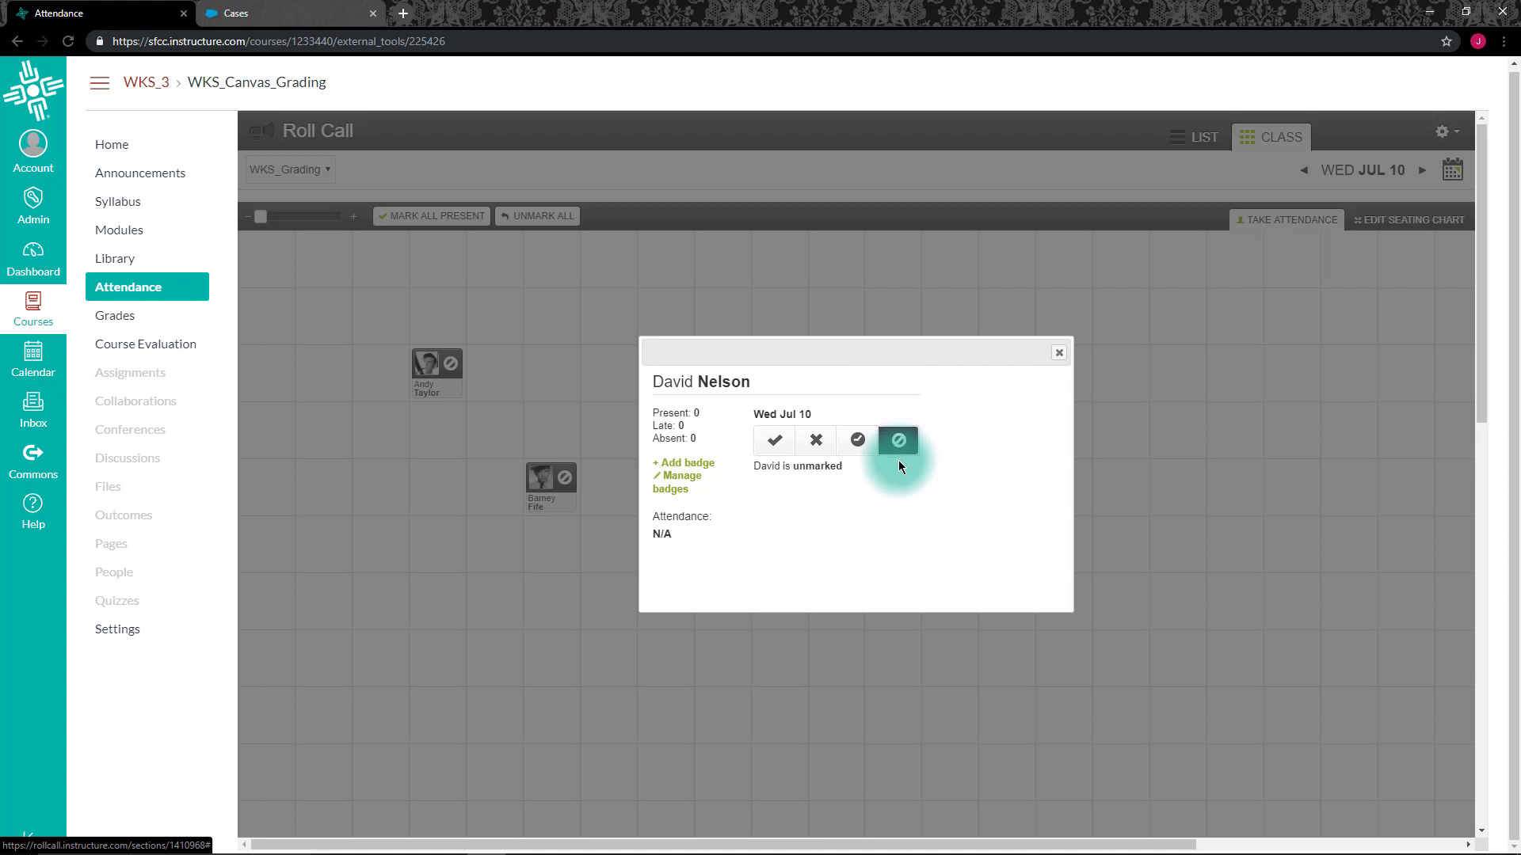
click(996, 441)
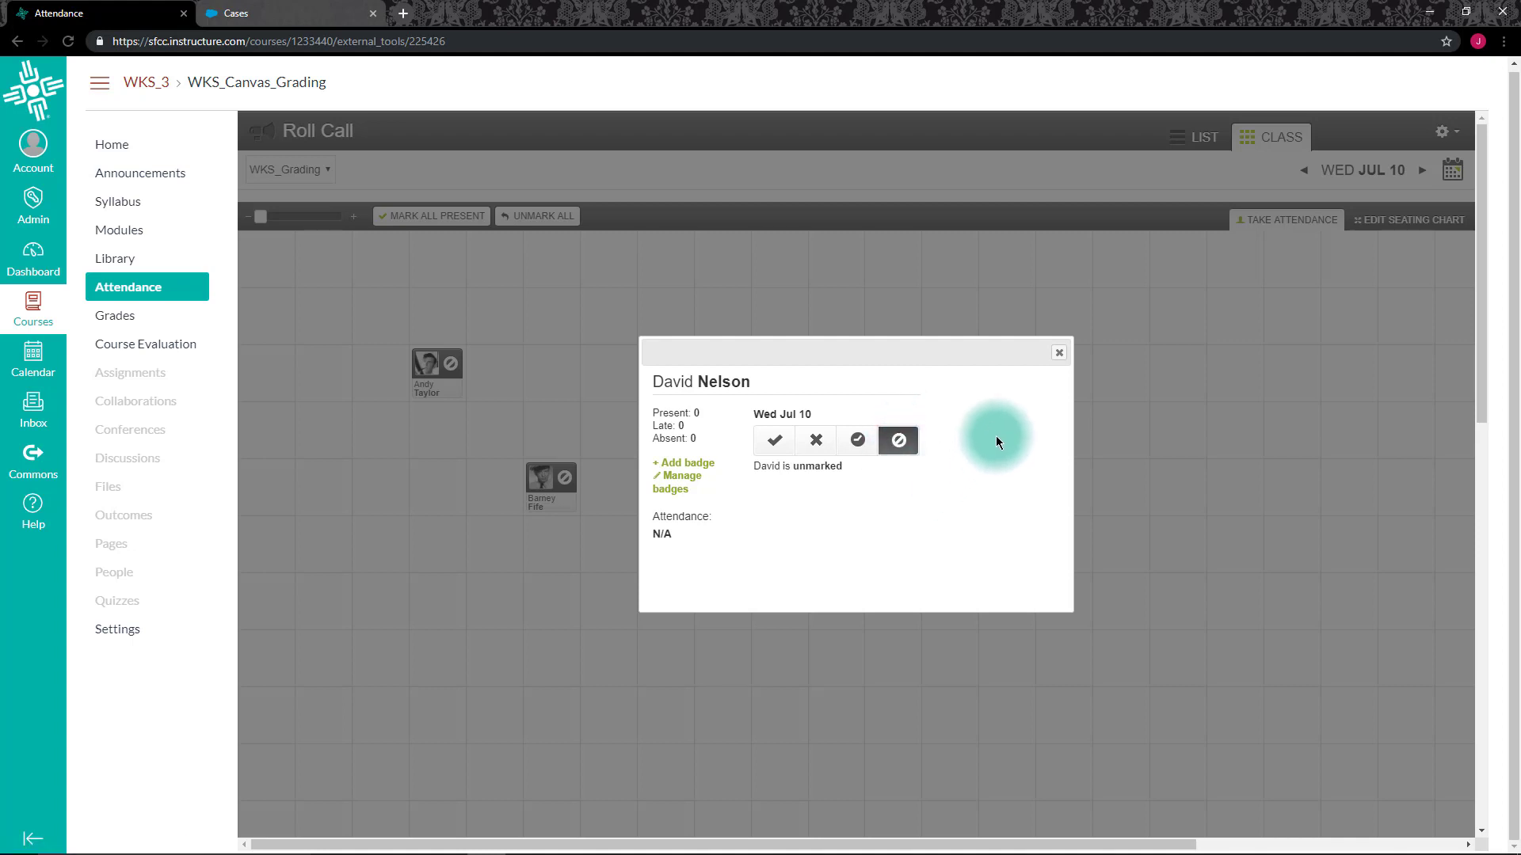
click(1059, 353)
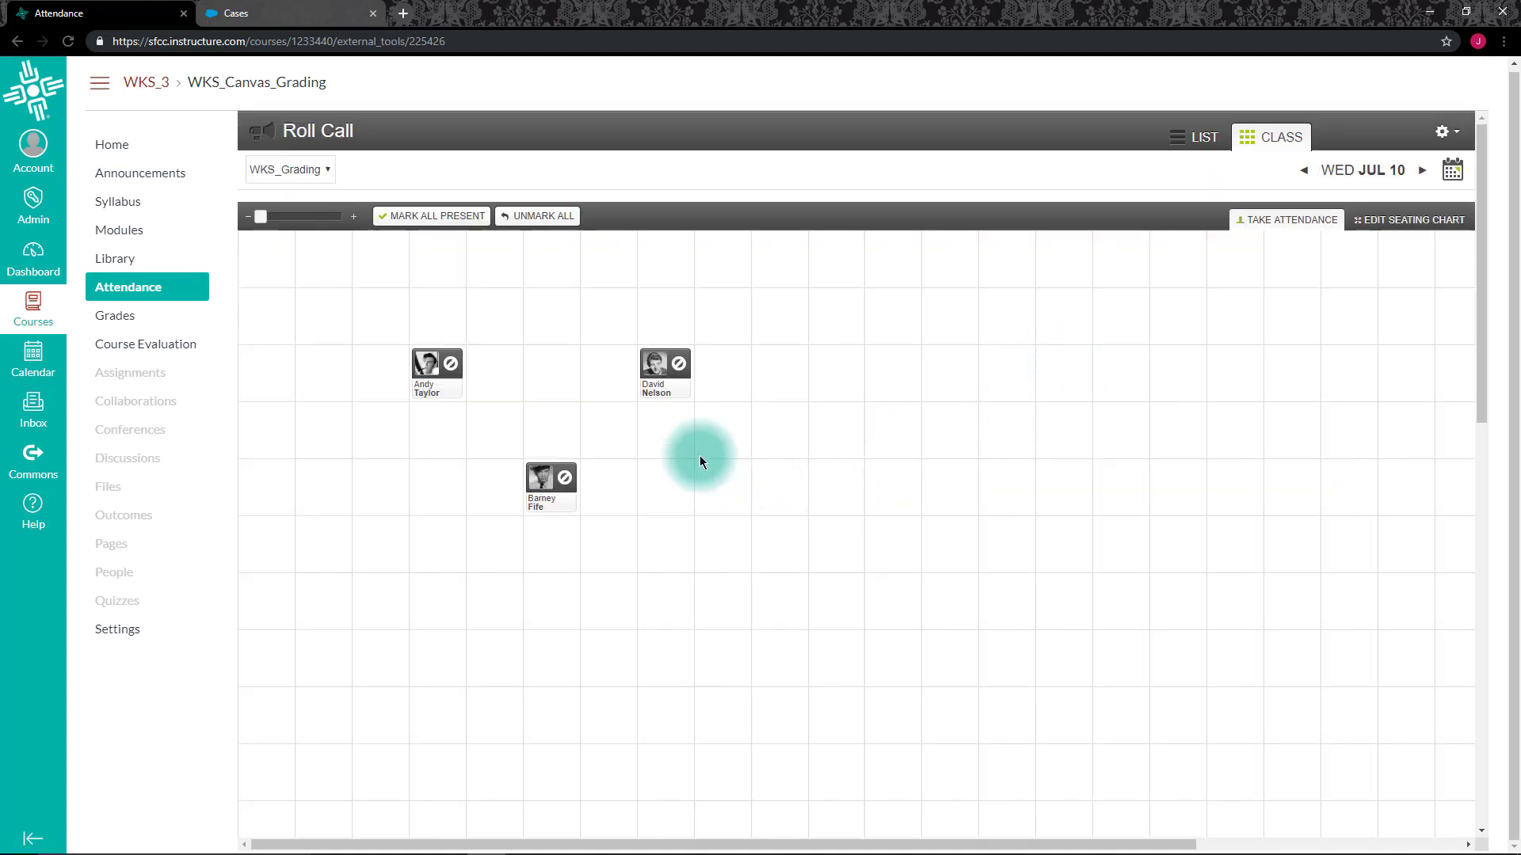
Step: Cycle the attendance mark of the student at column 6 row 5 from present through absent and late back to unmarked directly on the chart
click(564, 480)
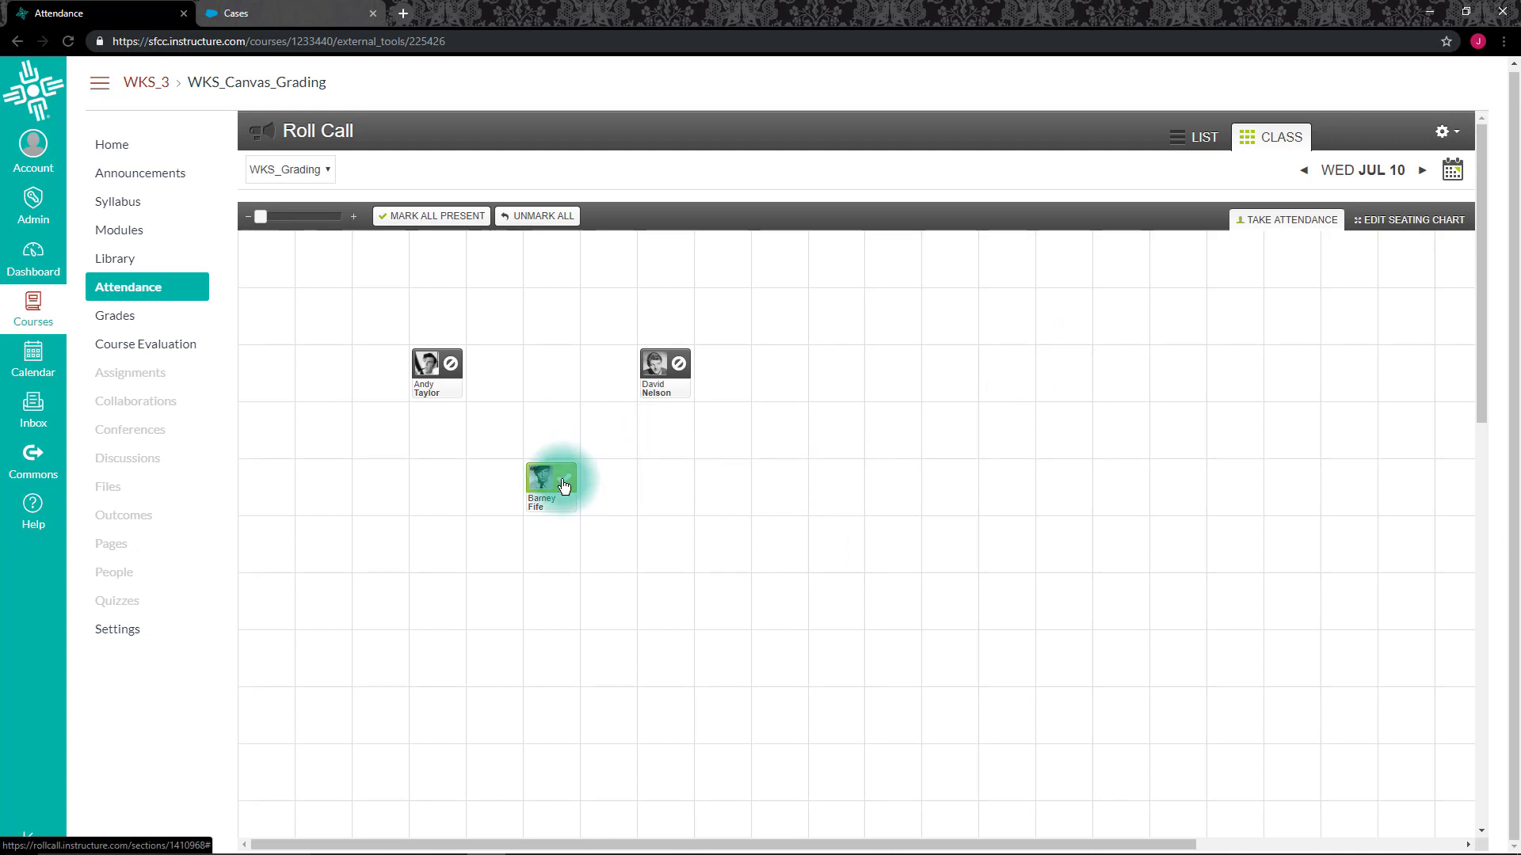
click(566, 488)
click(565, 491)
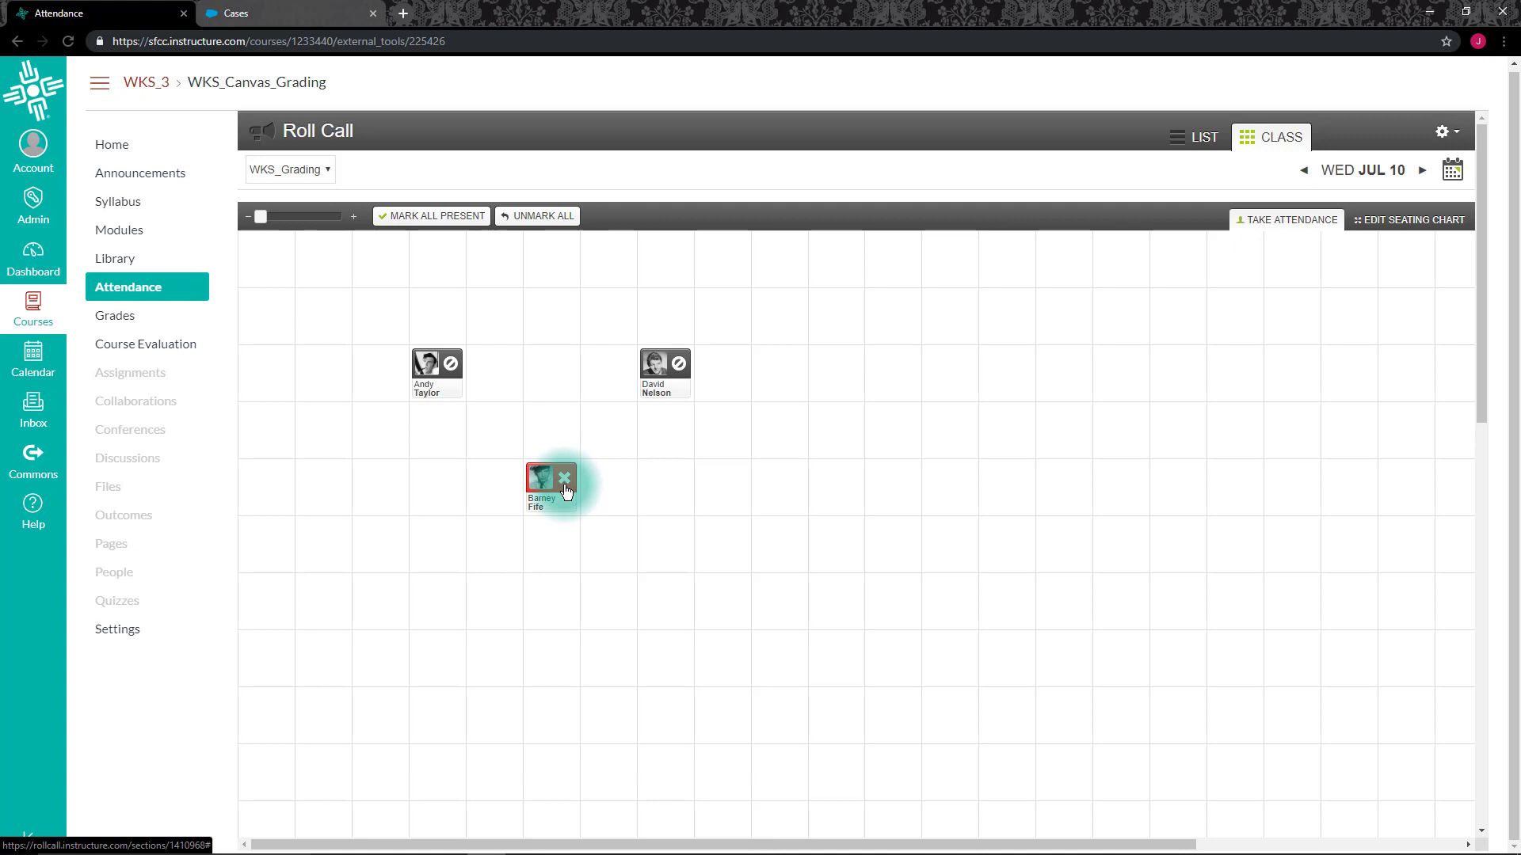
click(566, 491)
click(565, 491)
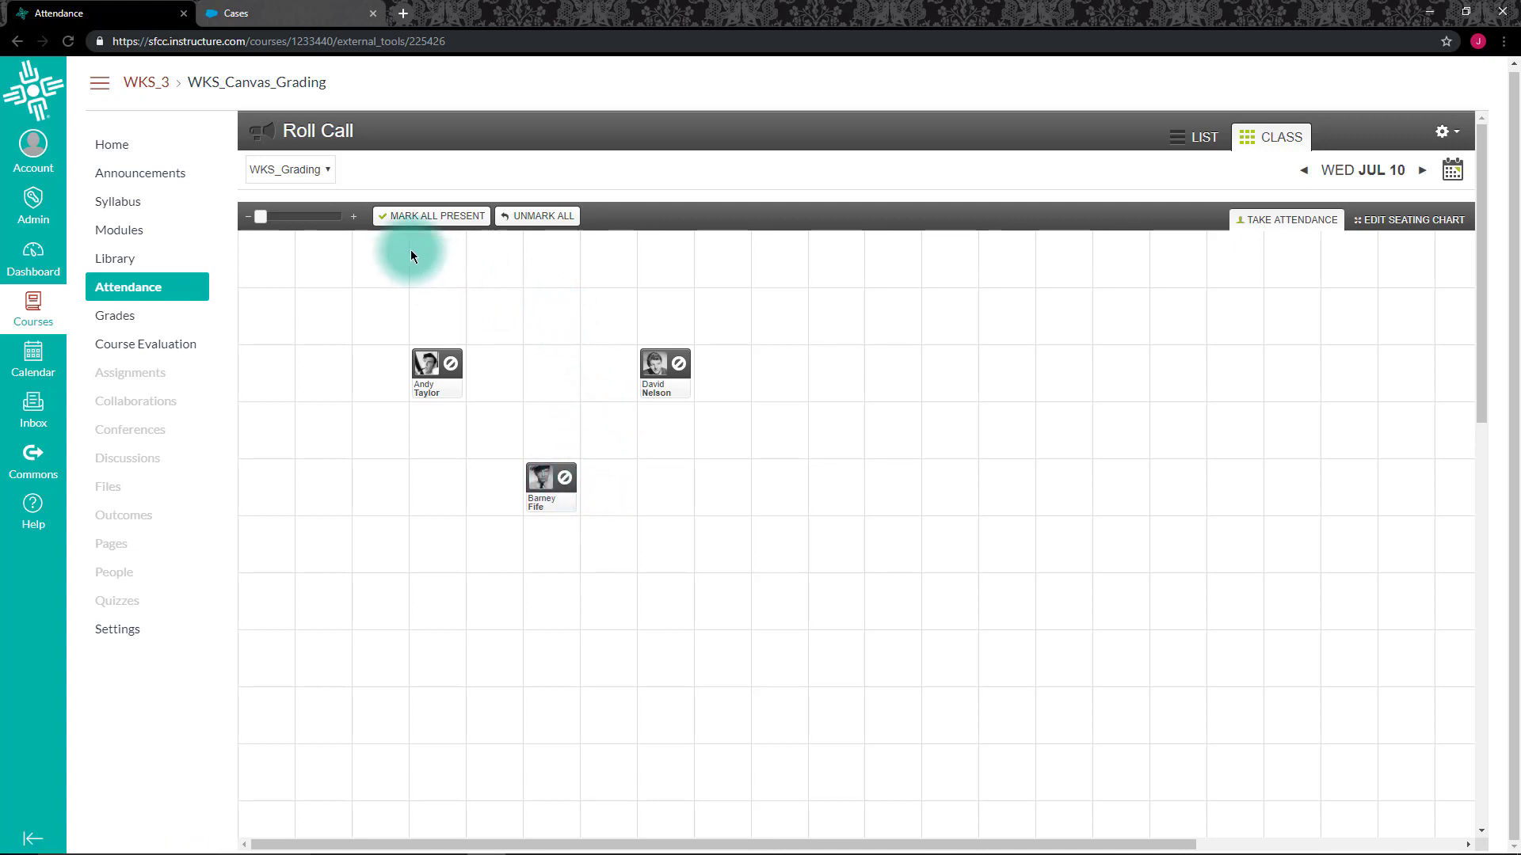
Step: Mark all students on the July 10 seating chart present and unmark them all again
click(457, 228)
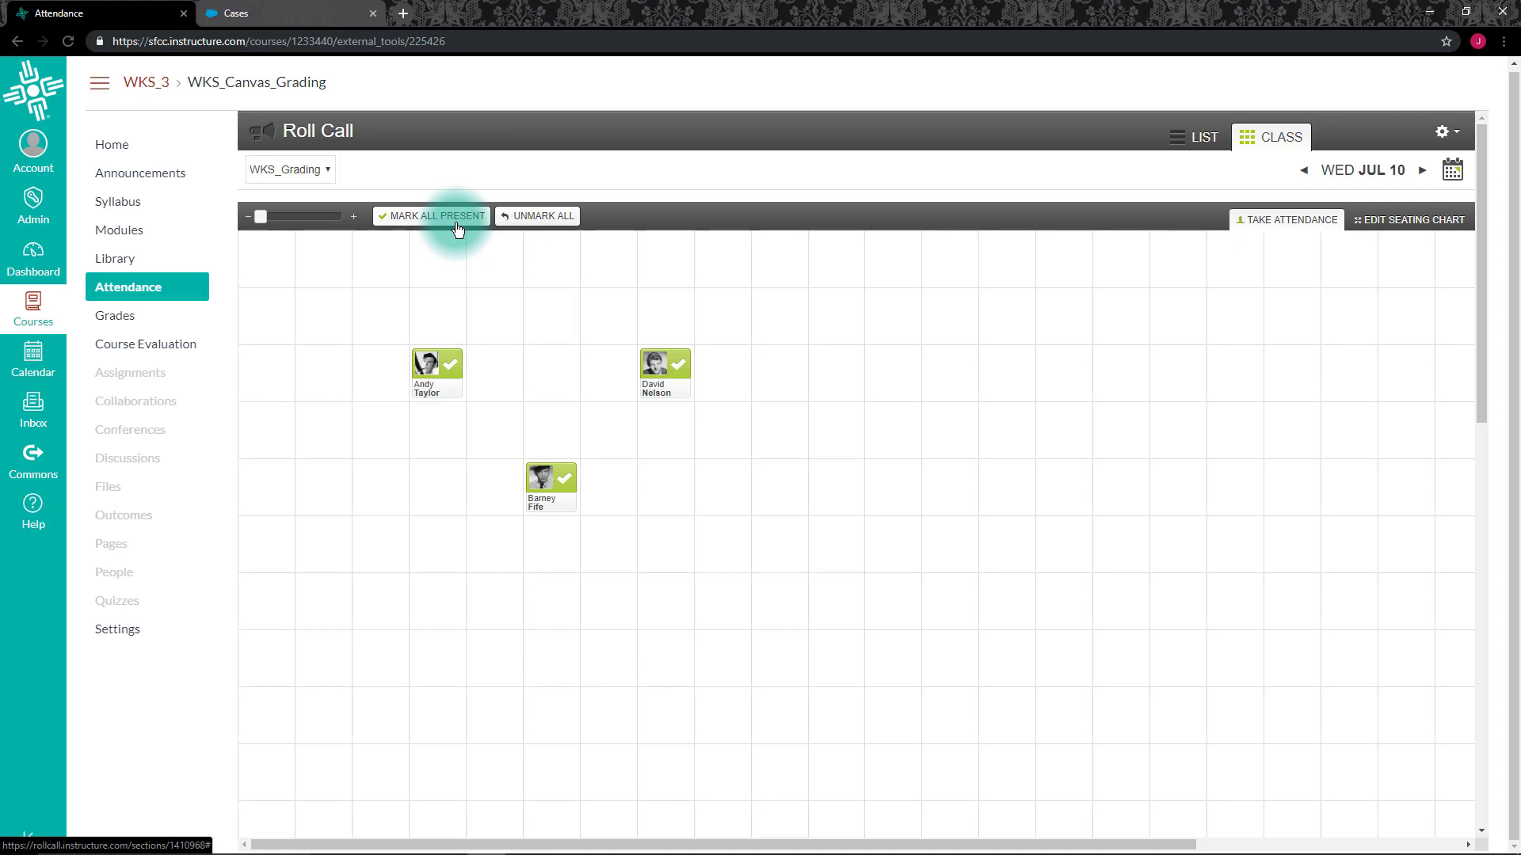
click(547, 225)
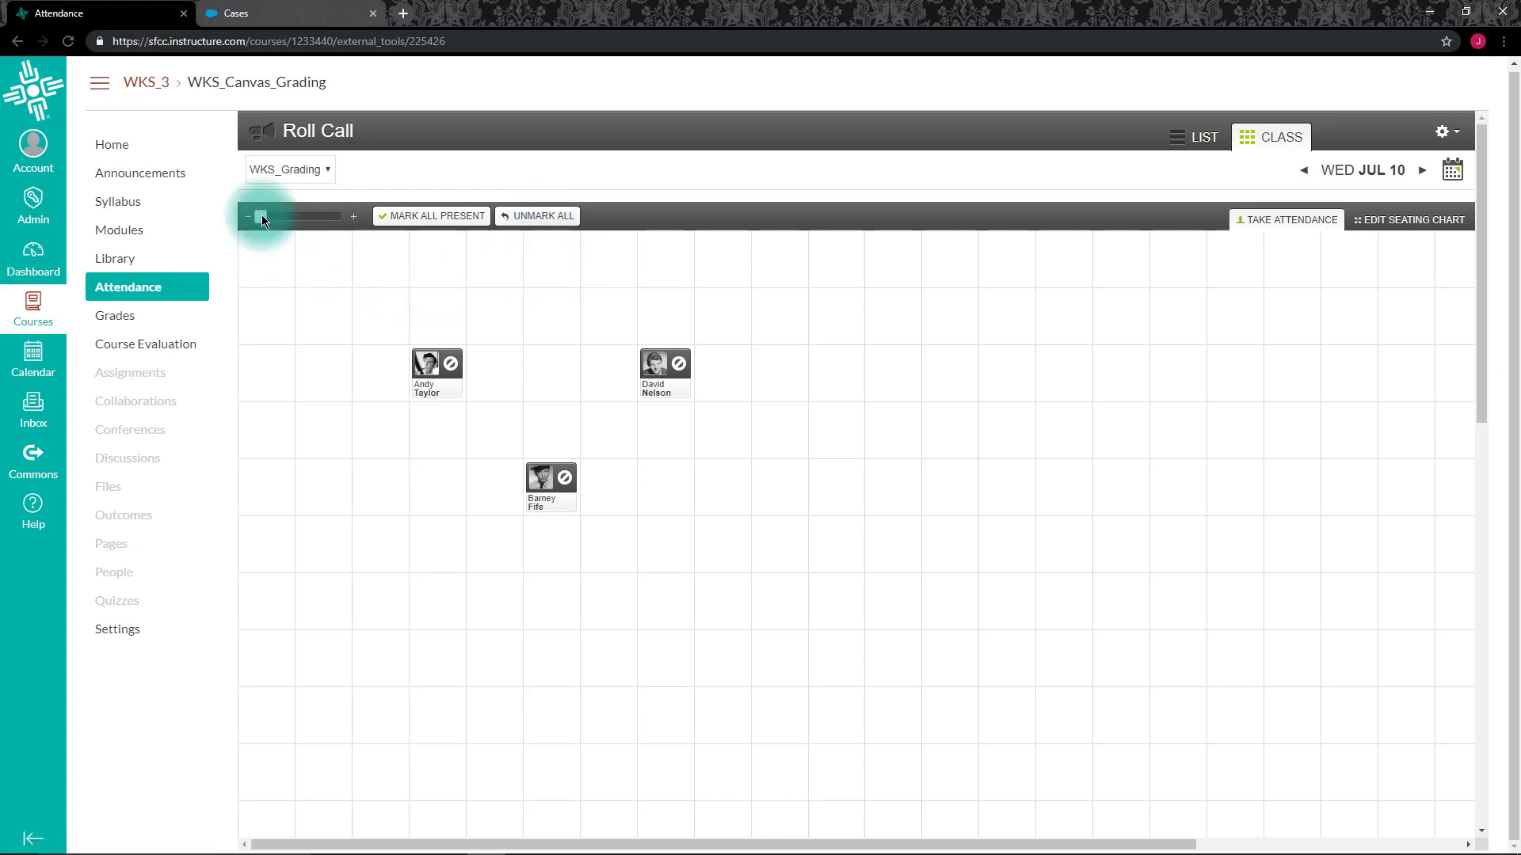
mouse_move(262, 215)
mouse_down()
mouse_move(369, 218)
mouse_move(250, 219)
mouse_up()
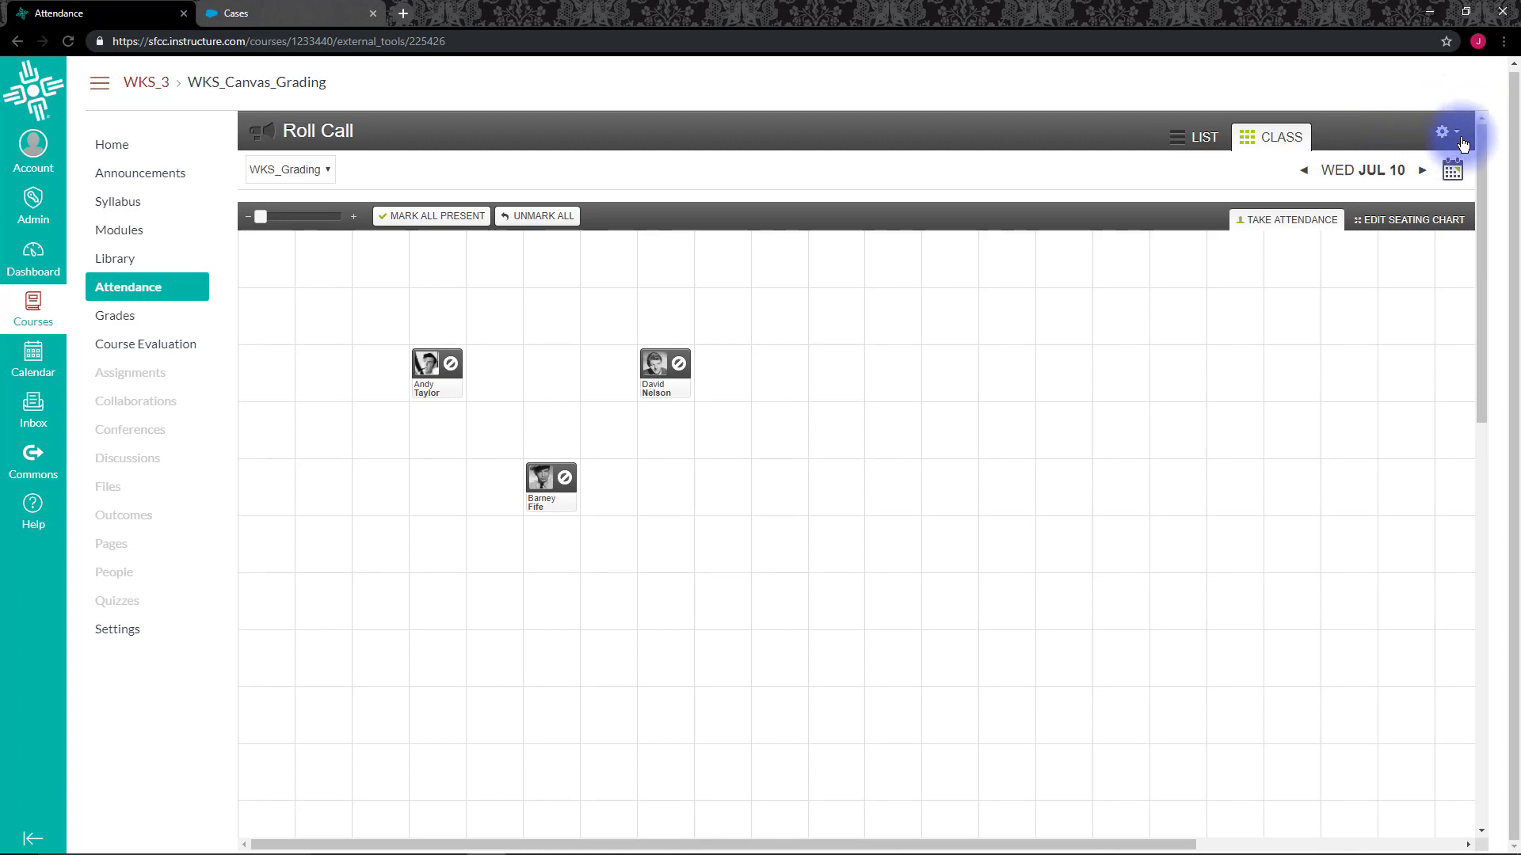
Step: In the Roll Call settings, lower the lateness percentage to 29%, set it back to 80%, and close the settings
click(1425, 131)
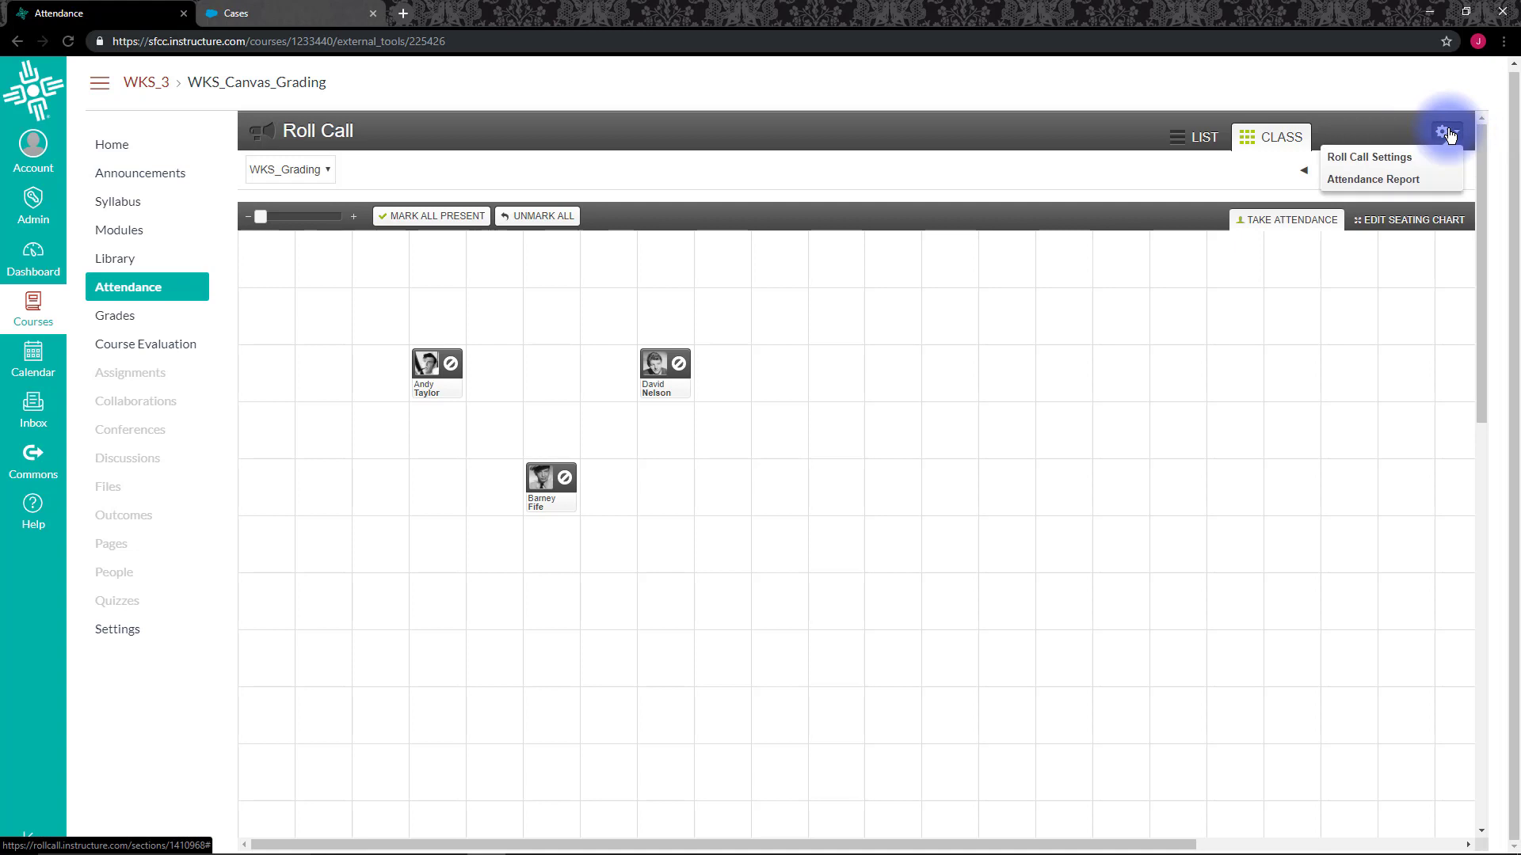
click(1353, 164)
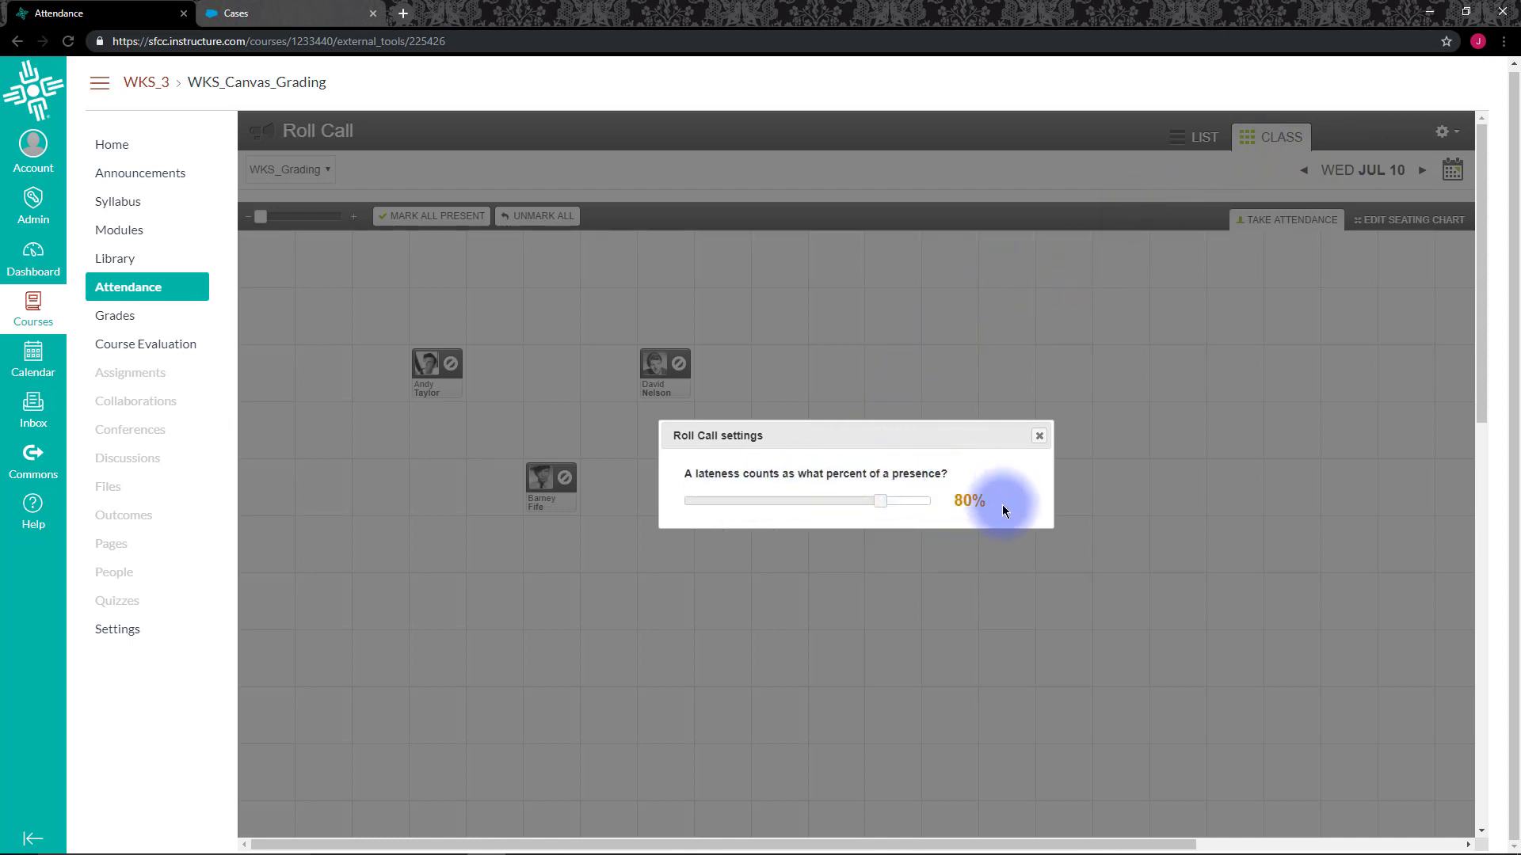
drag(883, 501, 858, 503)
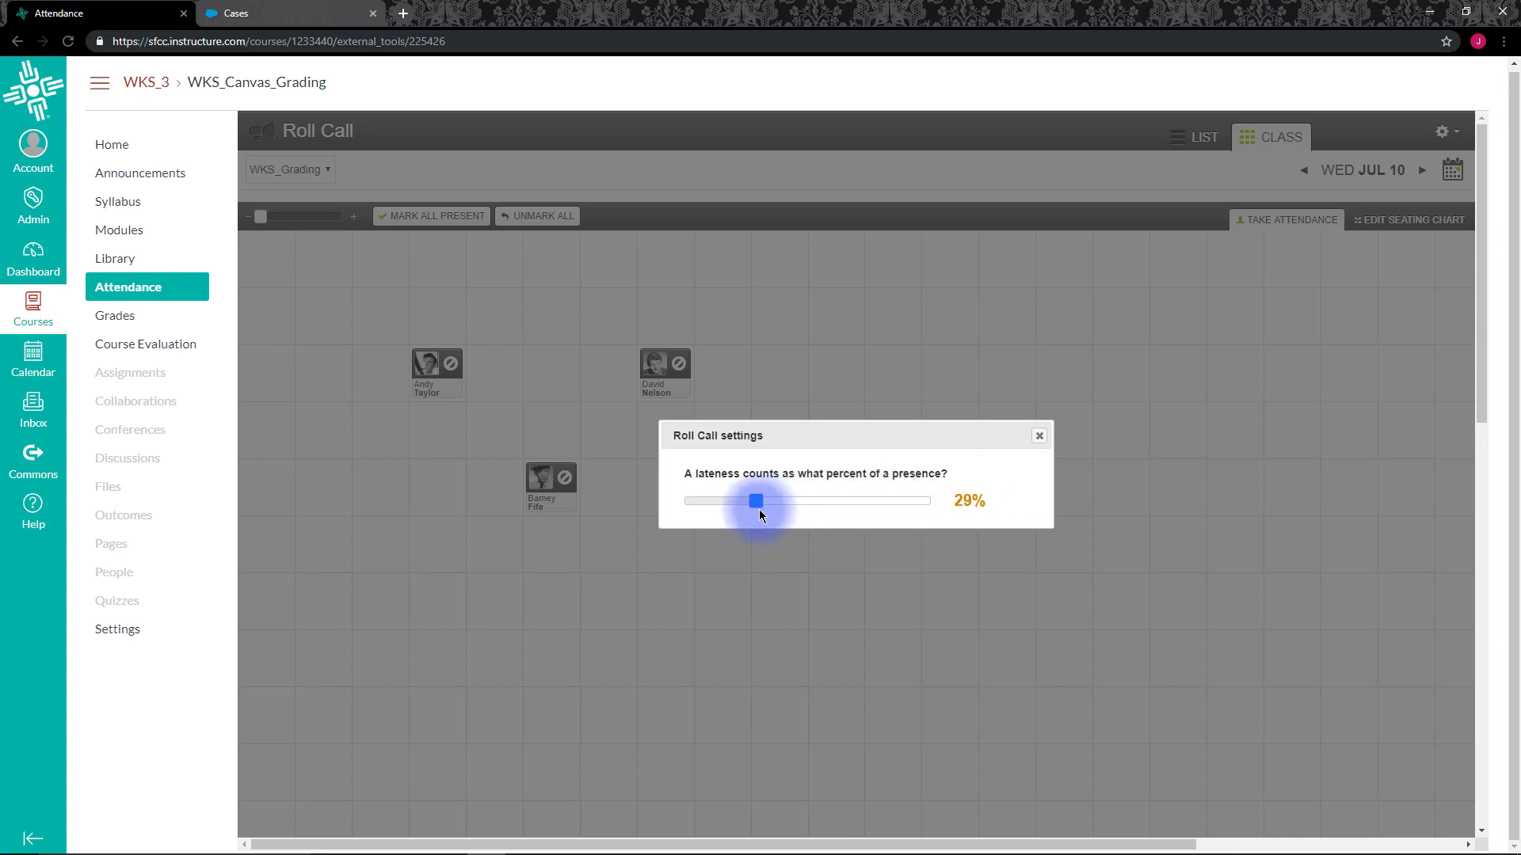
drag(759, 512, 886, 501)
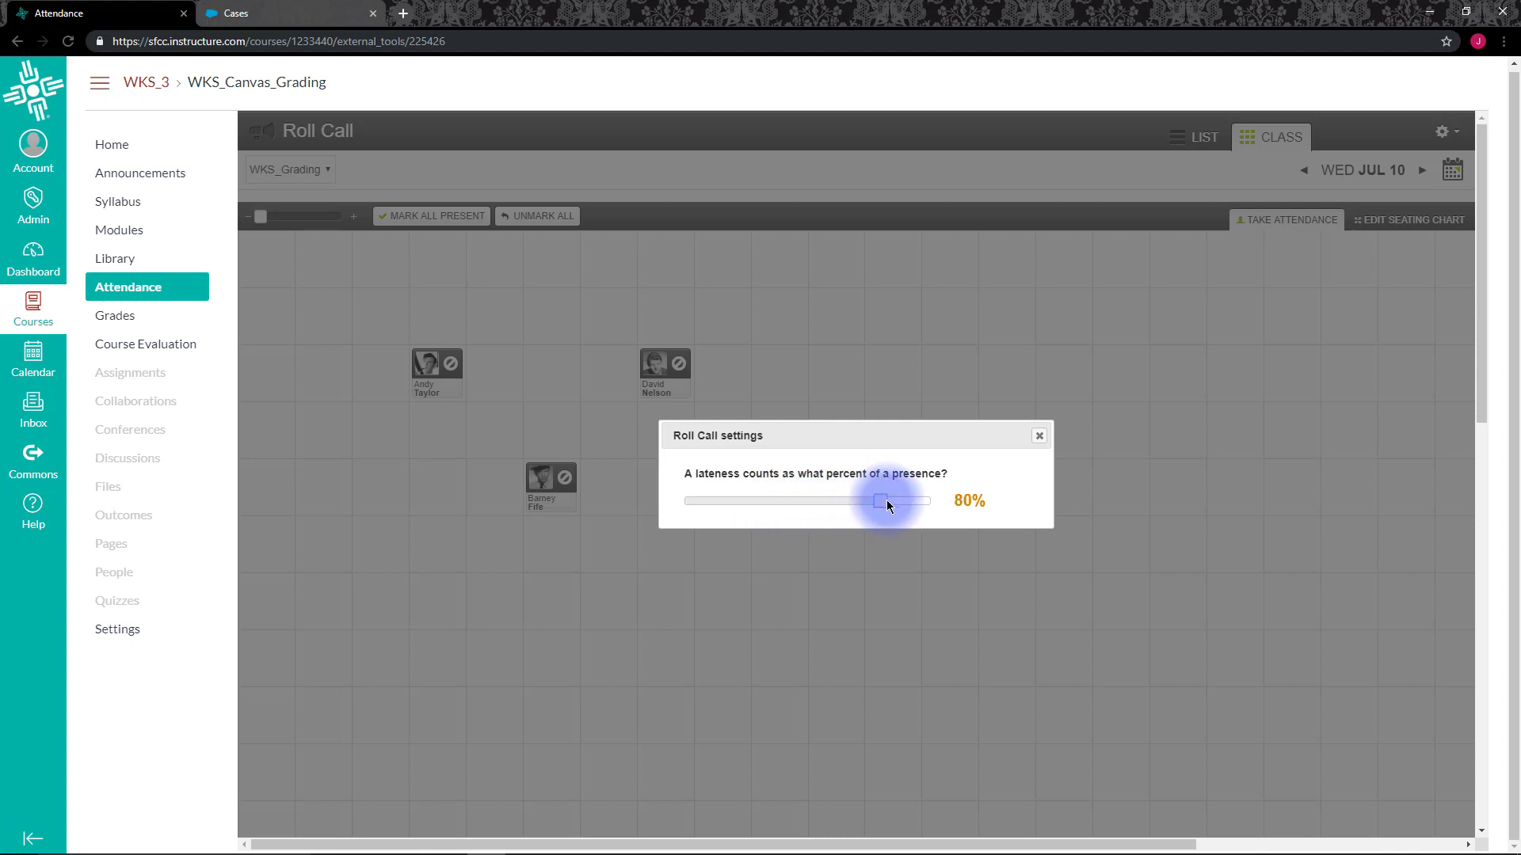
click(1040, 436)
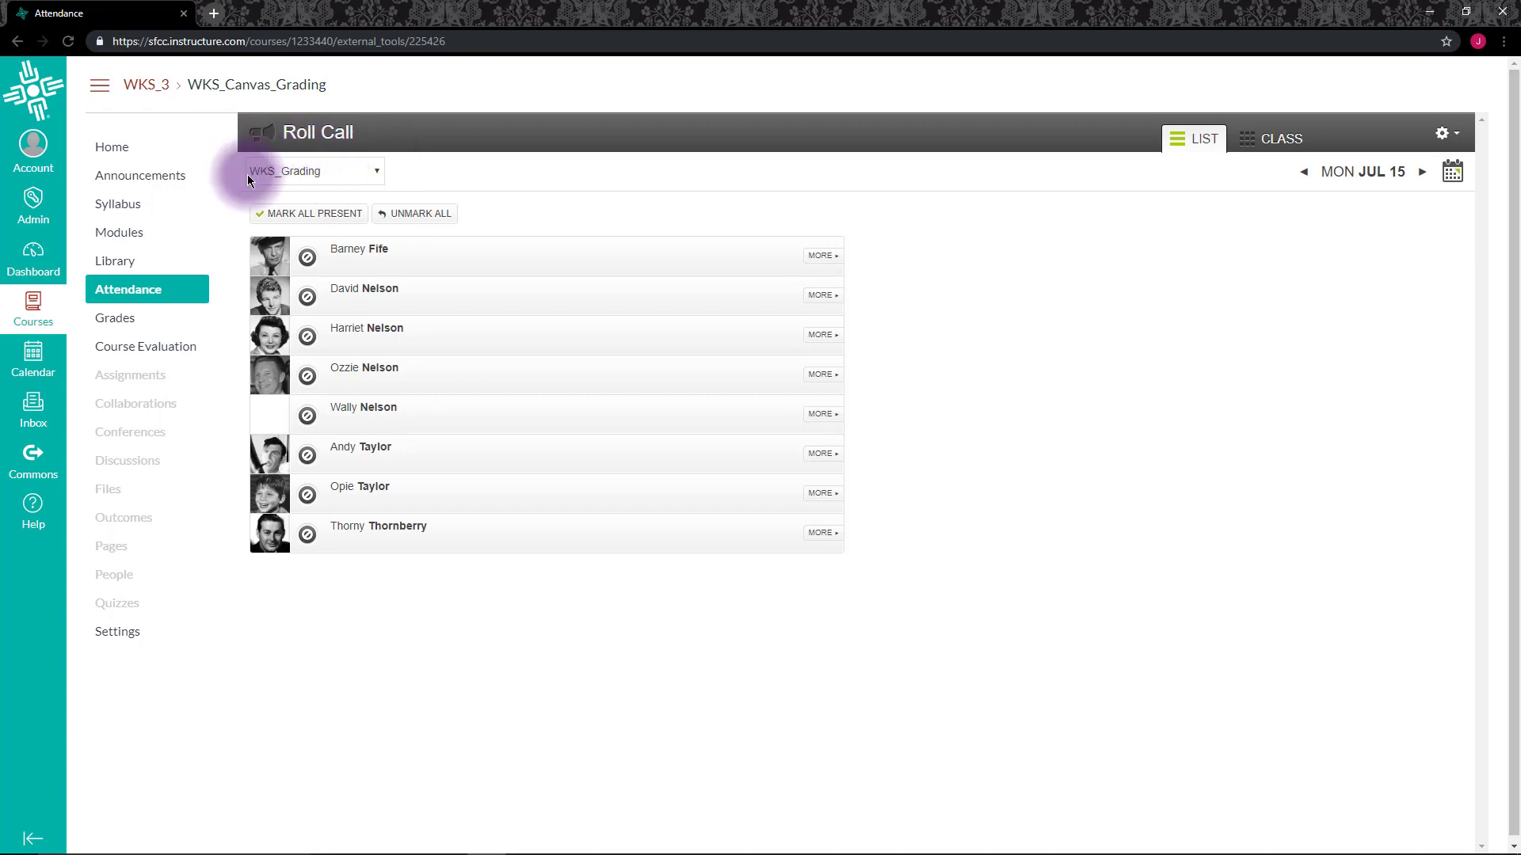
Step: Switch the July 15 attendance list to WKS_Grading Section 2, and open and close the first student's details
click(378, 173)
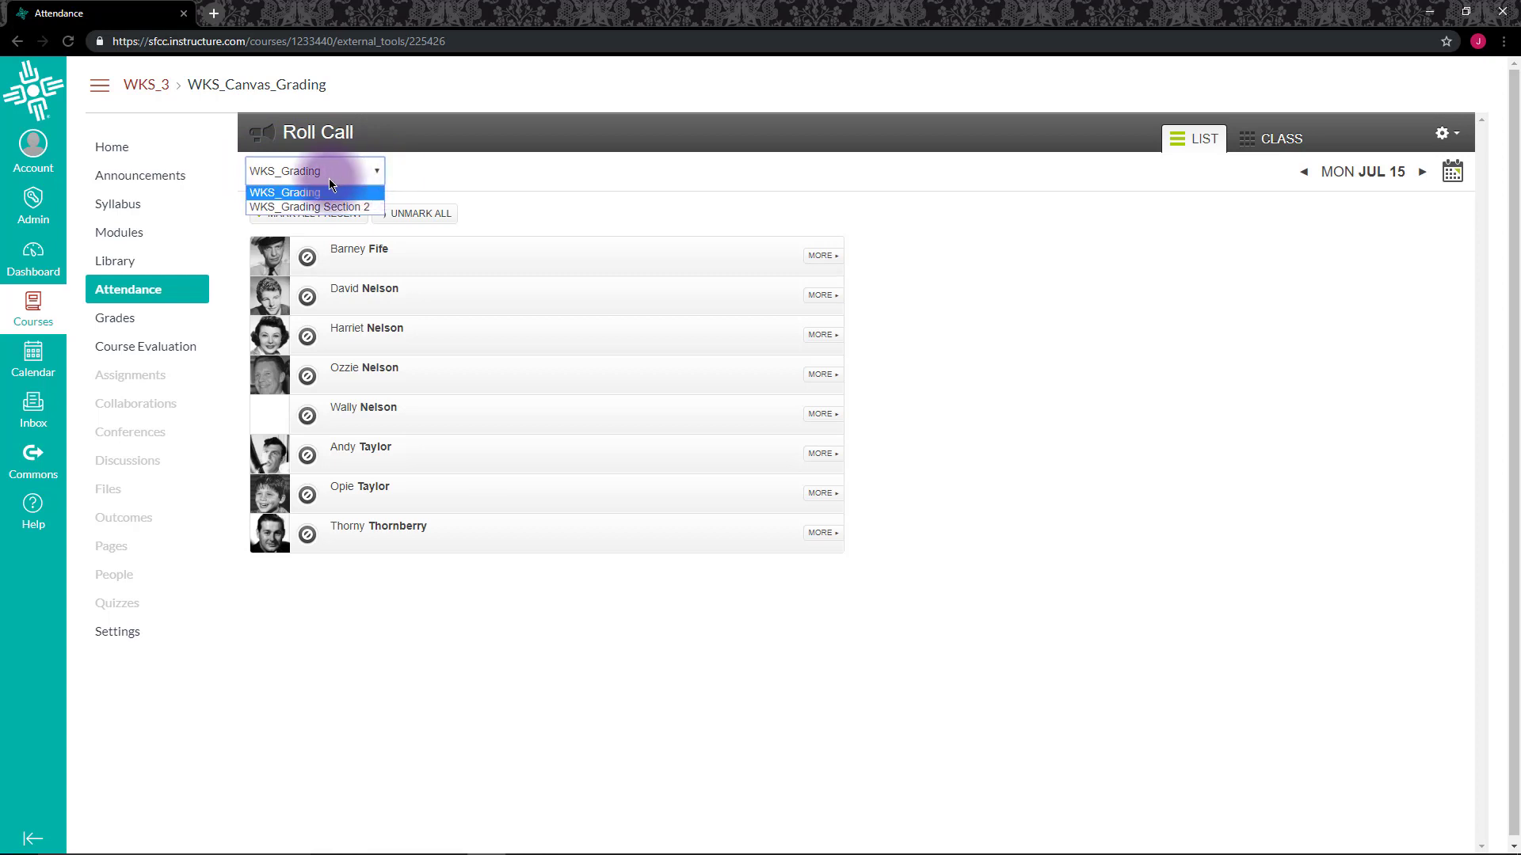
click(364, 208)
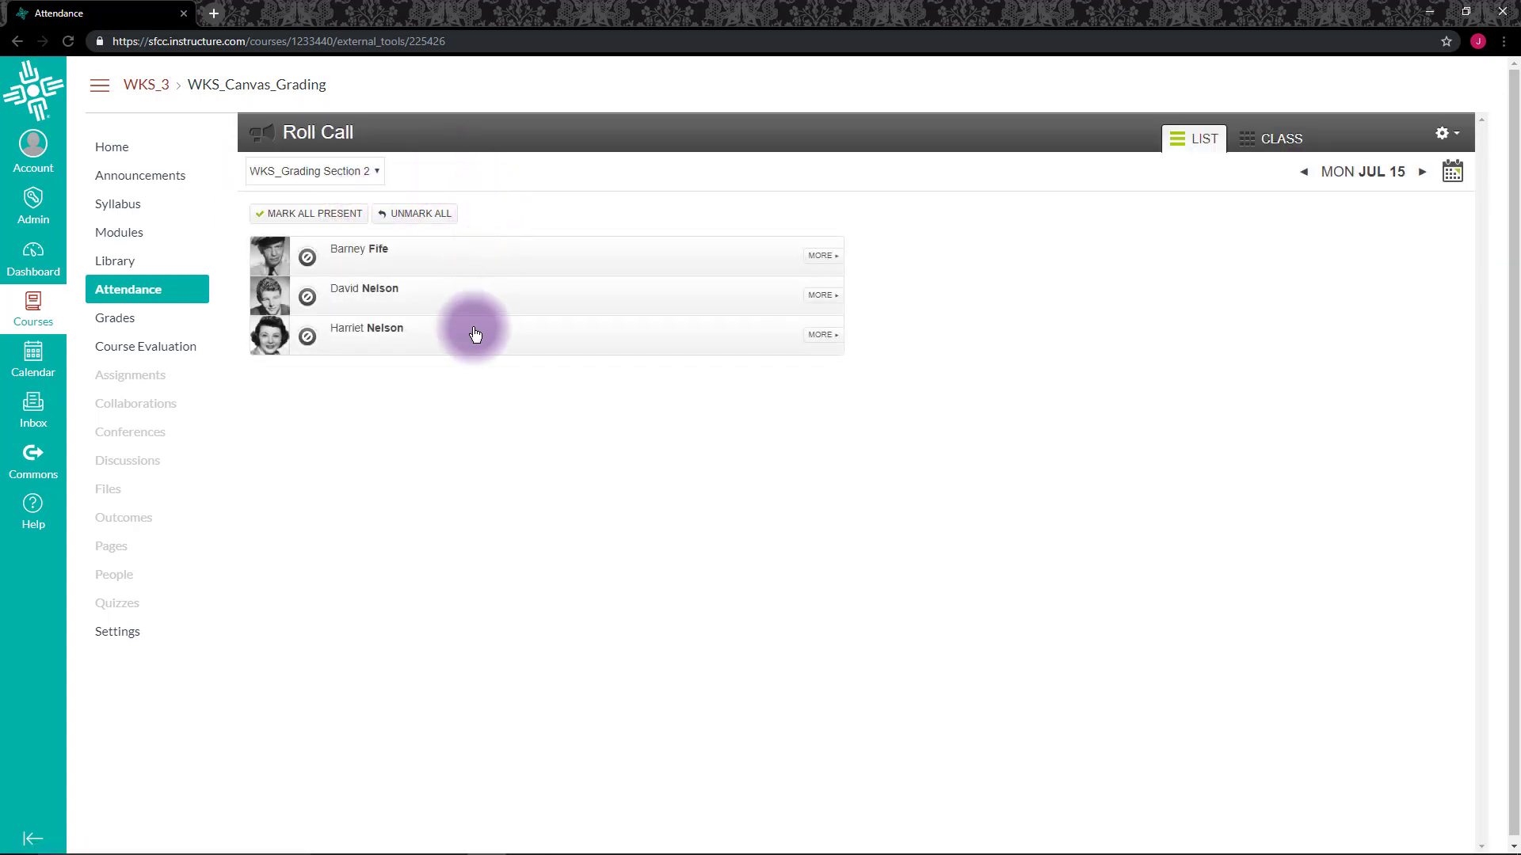
click(309, 259)
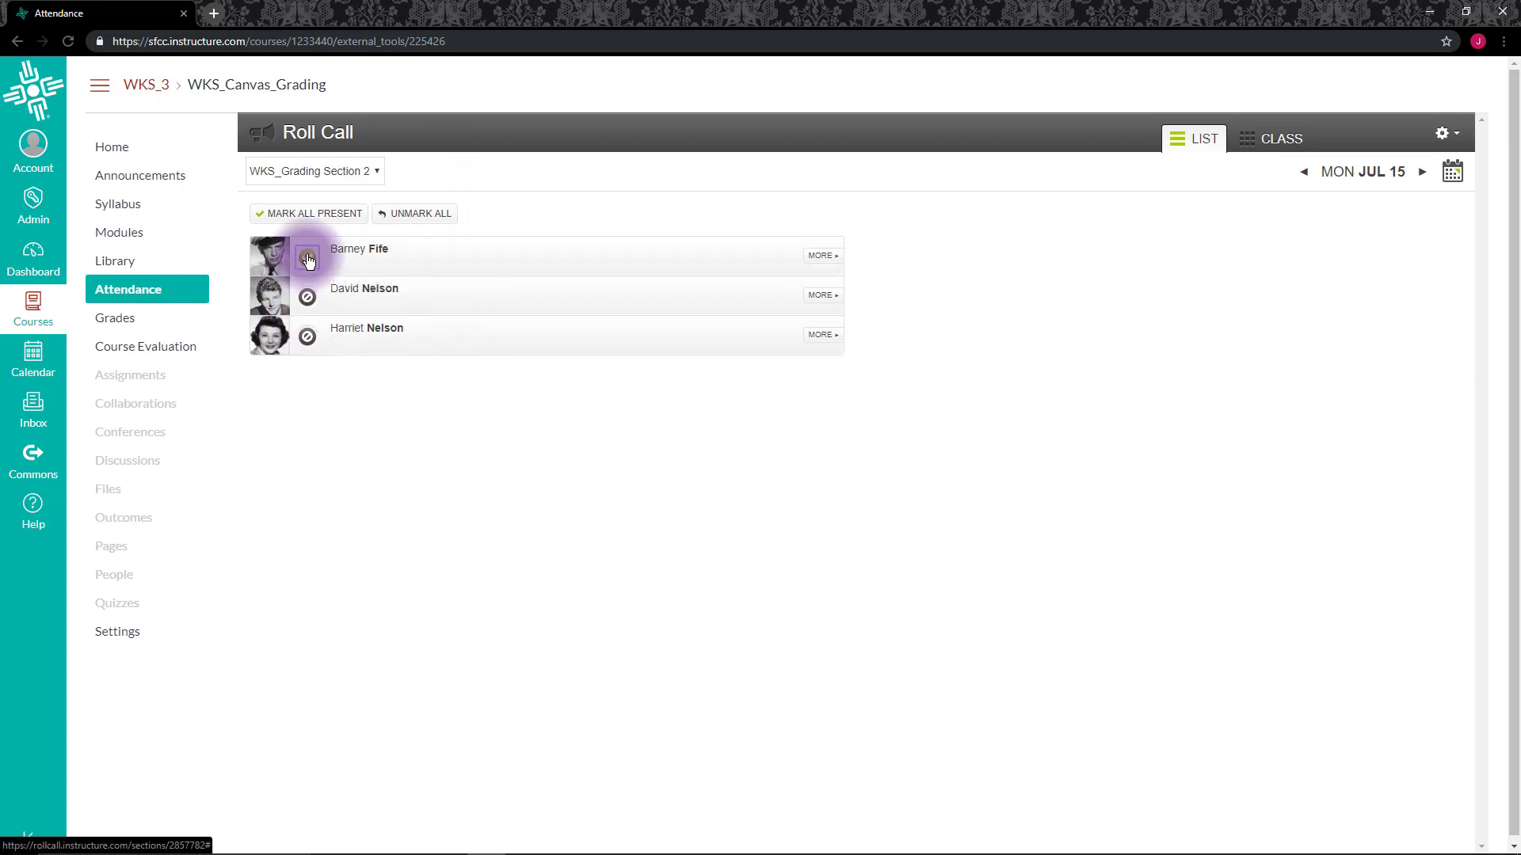
click(822, 255)
click(1036, 237)
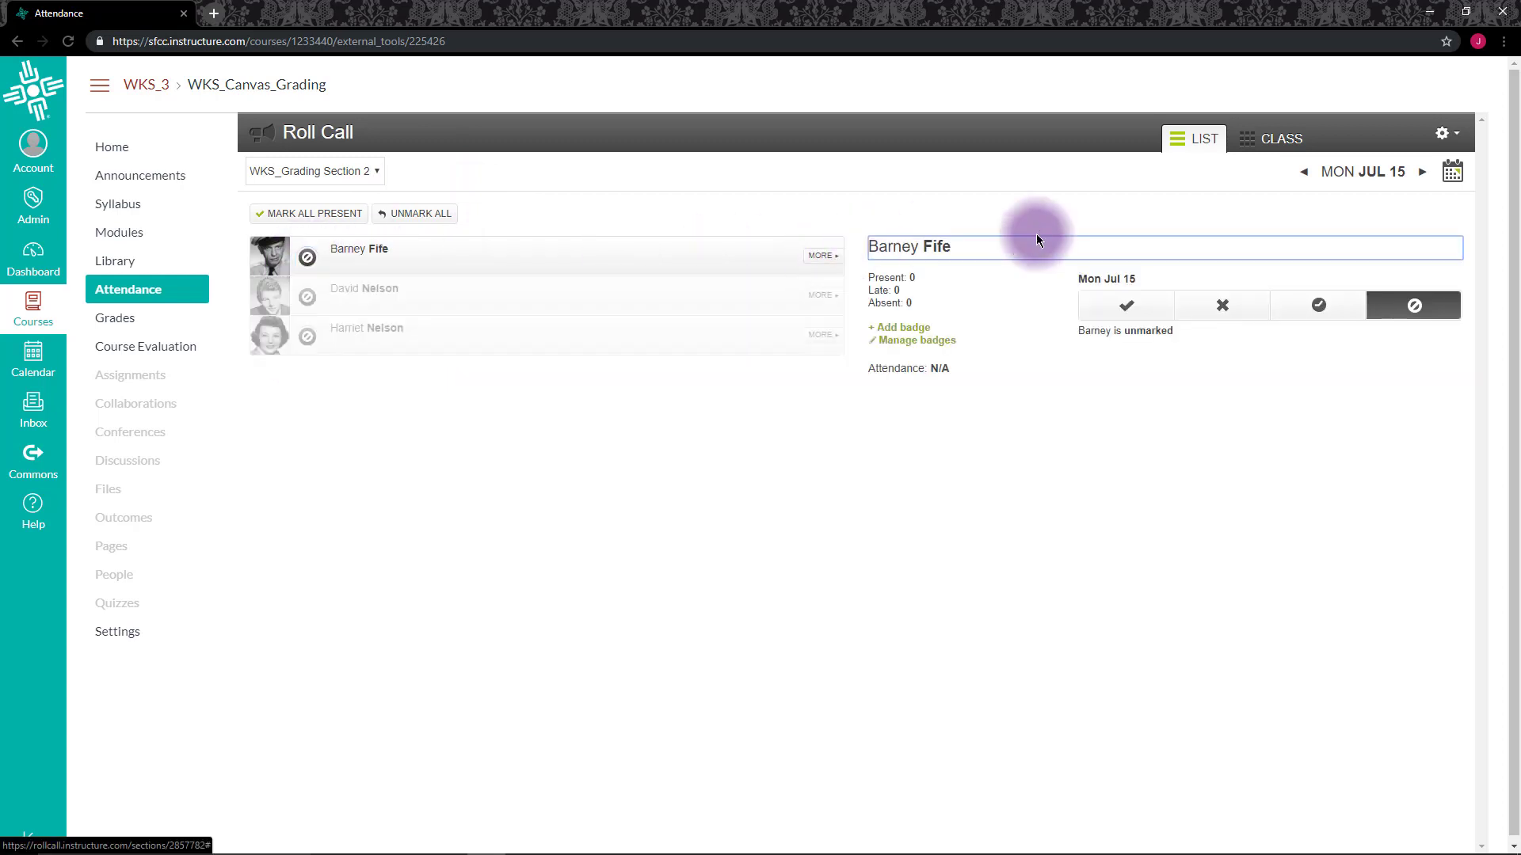
click(916, 379)
click(821, 256)
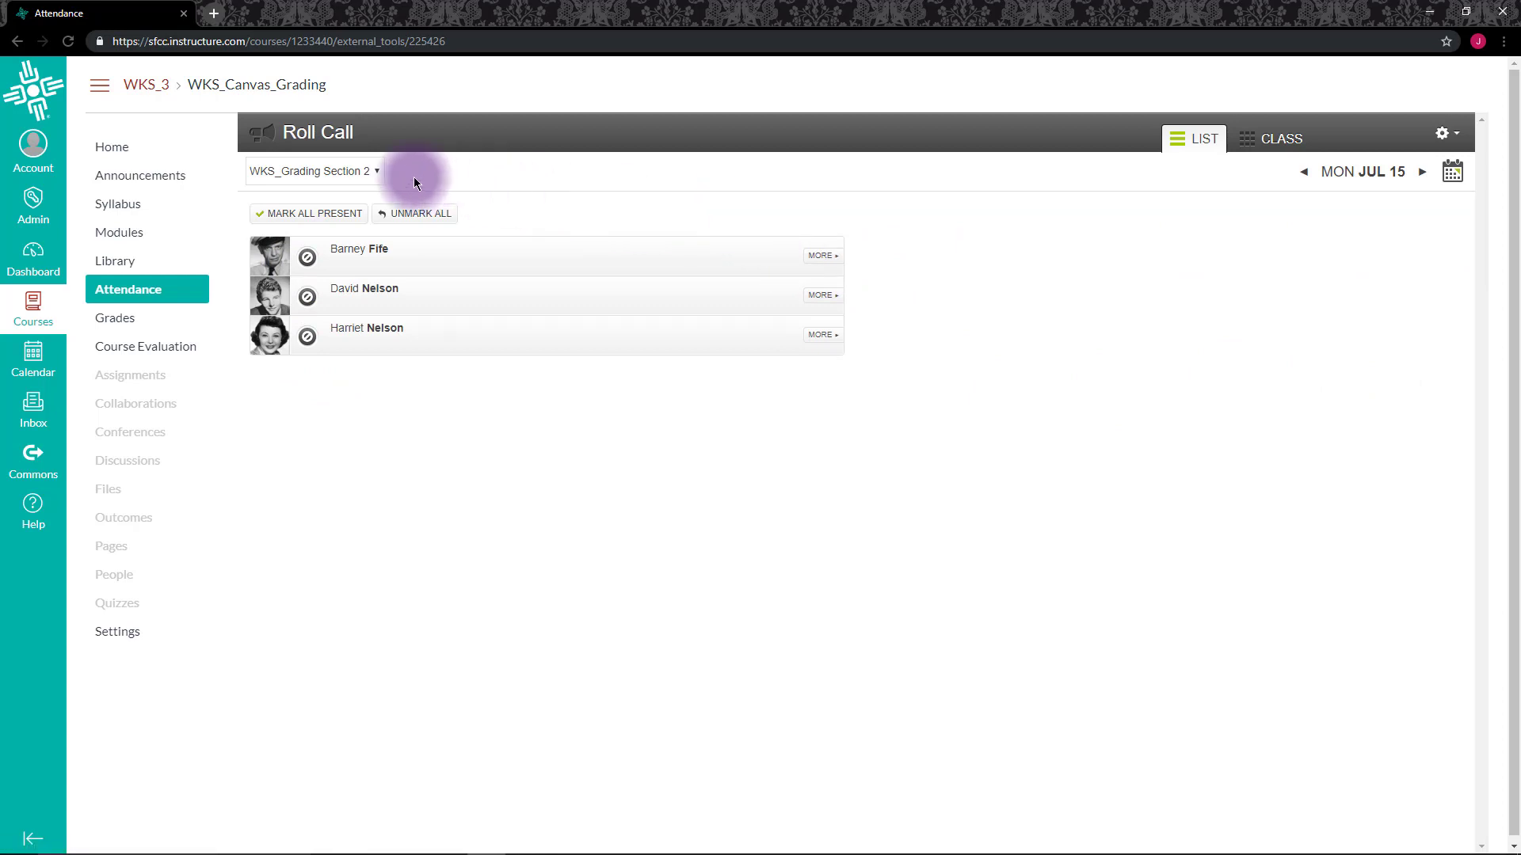
Step: Mark all students in WKS_Grading Section 2 present for July 15 and unmark them all again
click(299, 215)
click(407, 213)
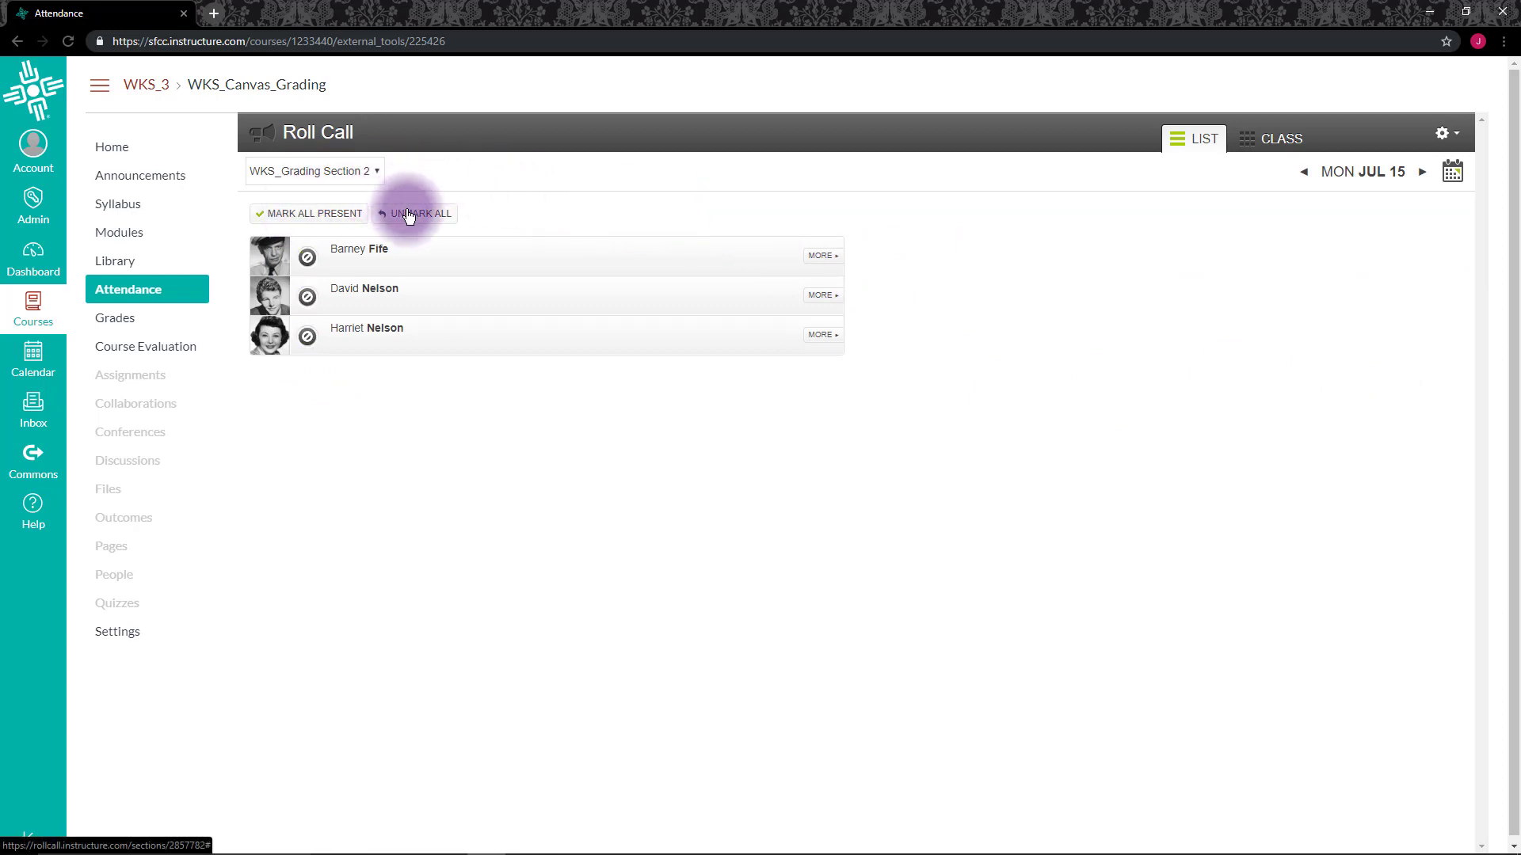
Step: Switch back to the WKS_Grading section and show its class seating chart
click(382, 176)
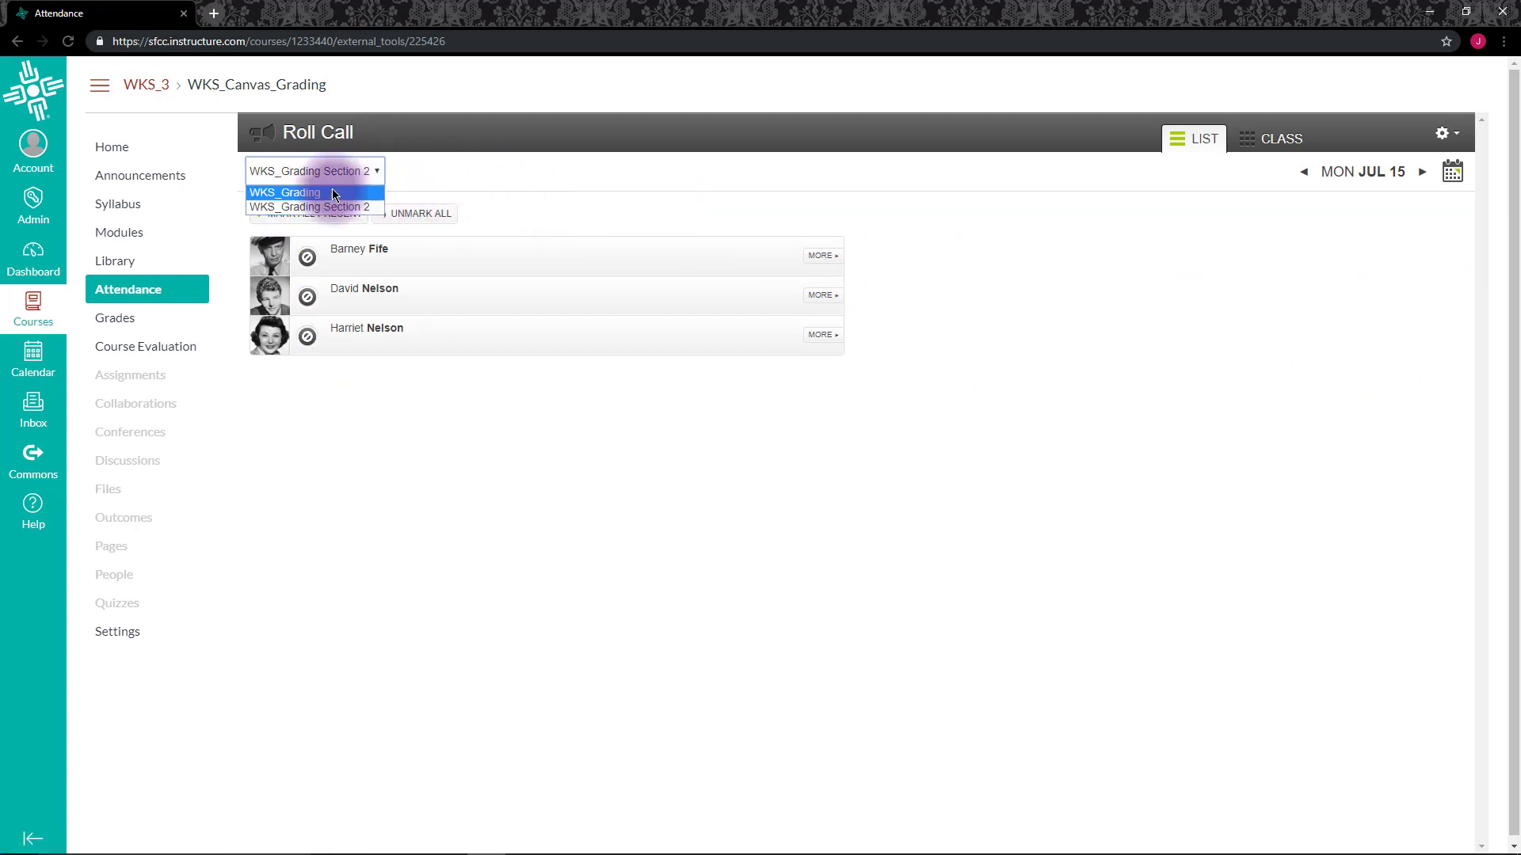
click(332, 194)
click(1281, 141)
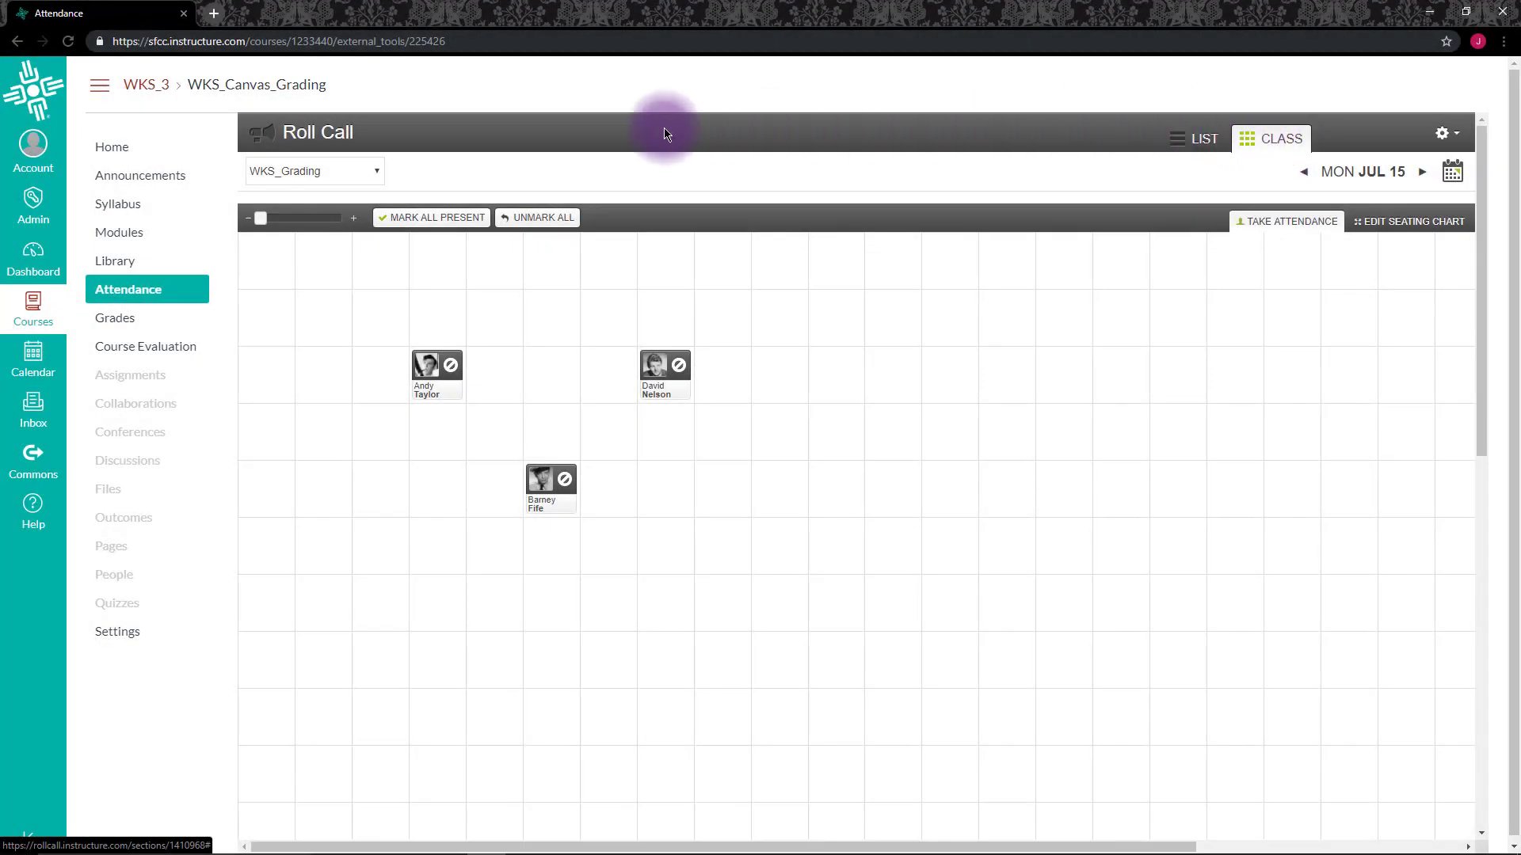
Step: Show the seating chart of WKS_Grading Section 2 and open the attendance details of the student at column 2 row 2
click(378, 174)
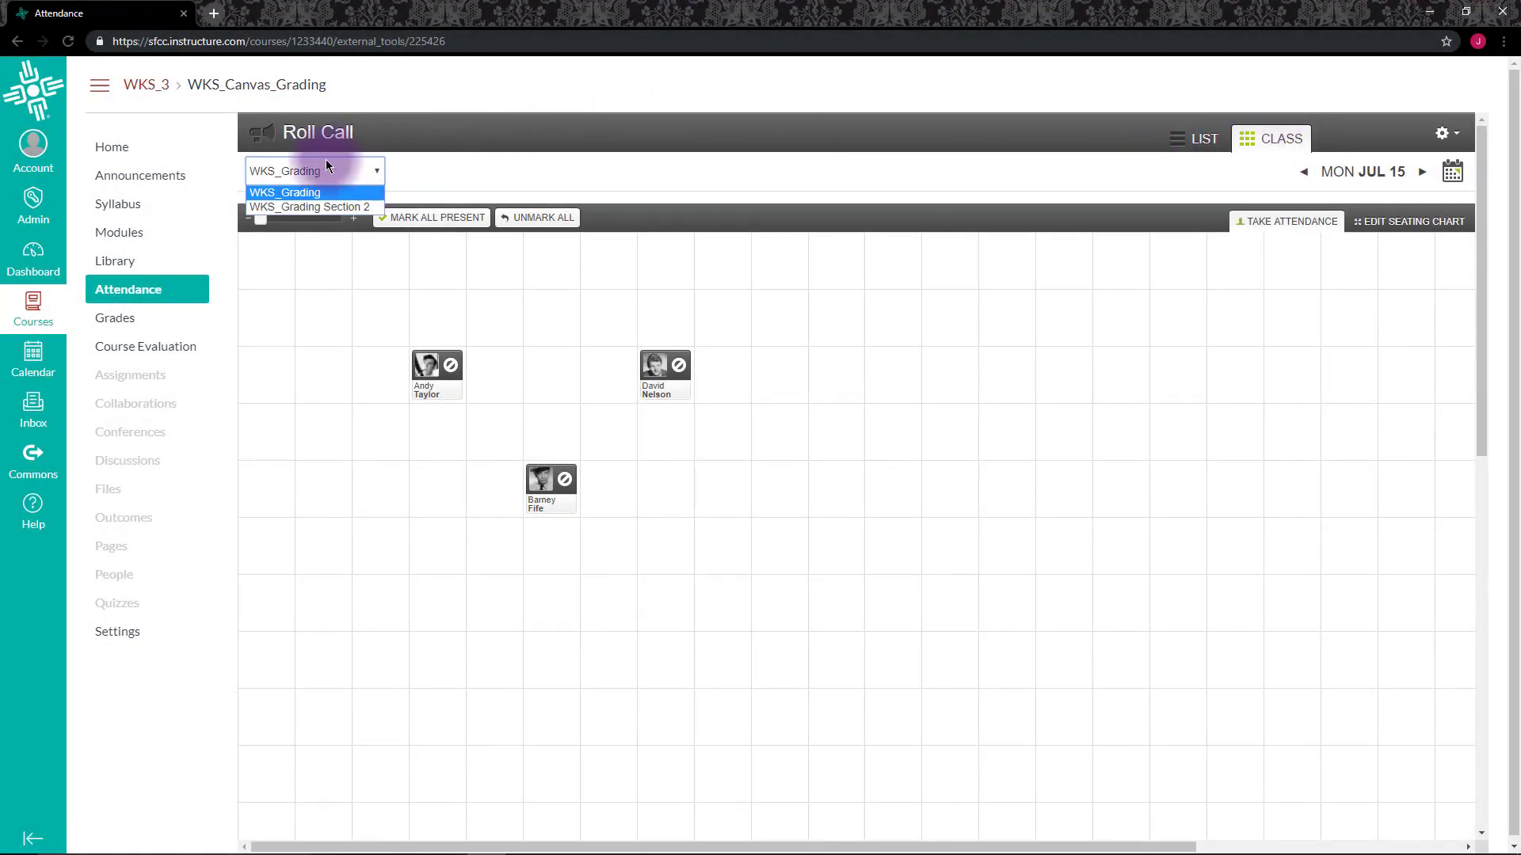
click(263, 206)
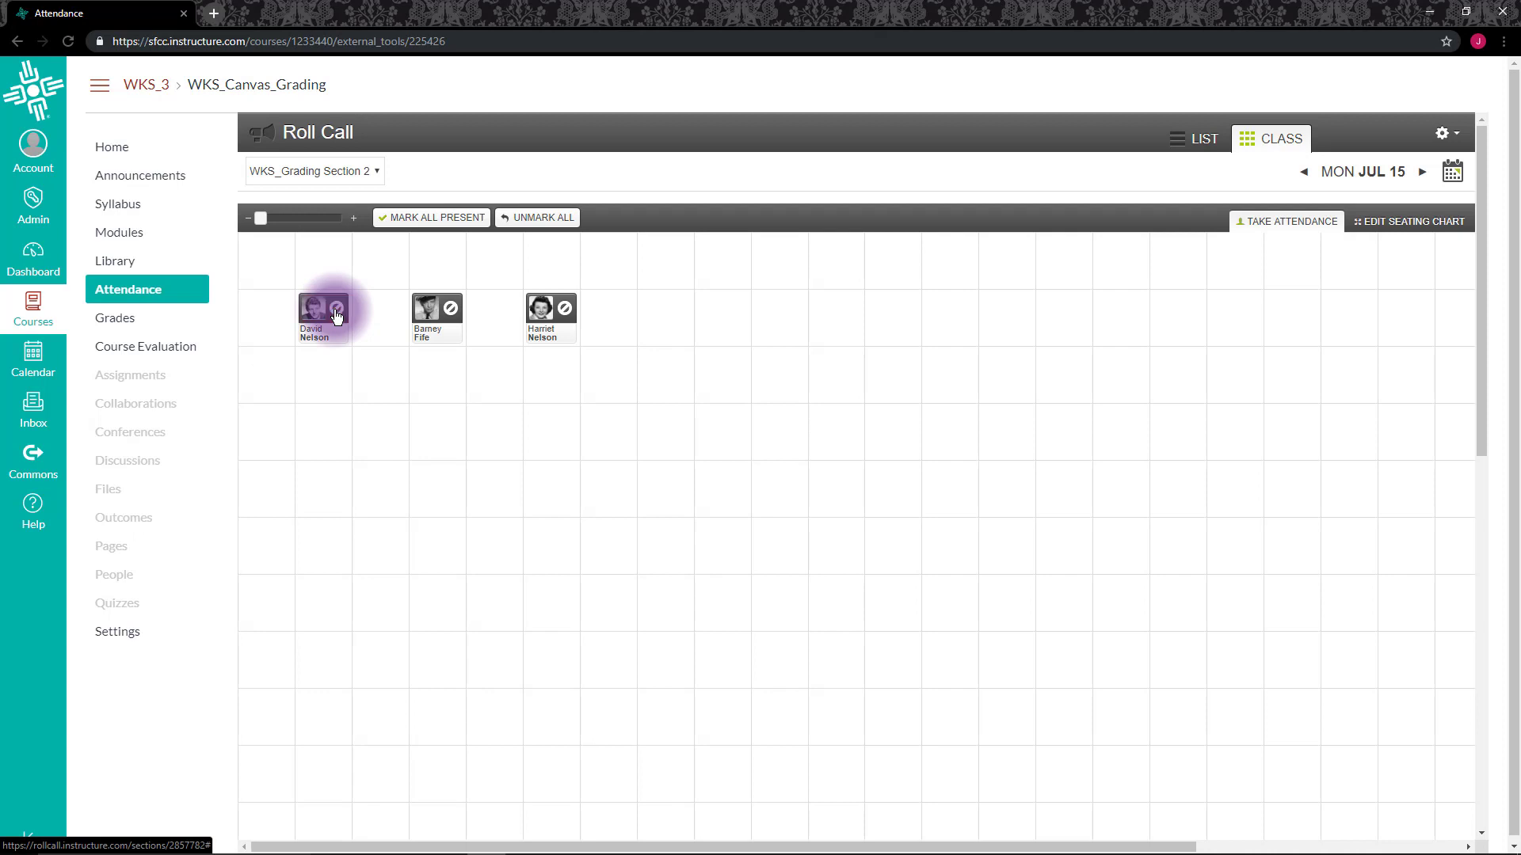
click(334, 339)
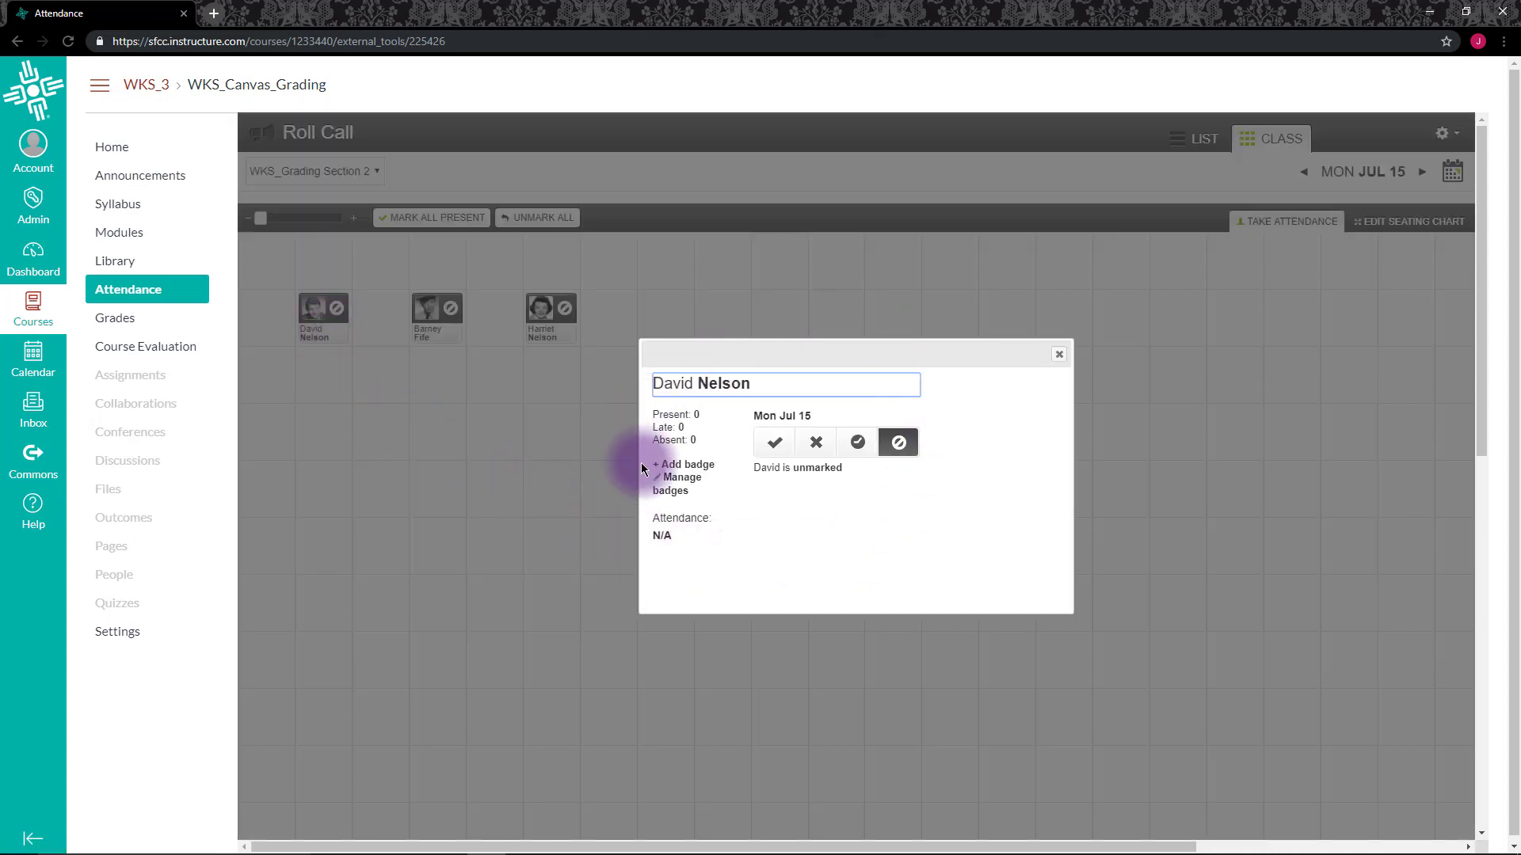
Step: Close the student's details, mark all students in the WKS_Grading Section 2 seating chart present and unmark them all again
click(1059, 354)
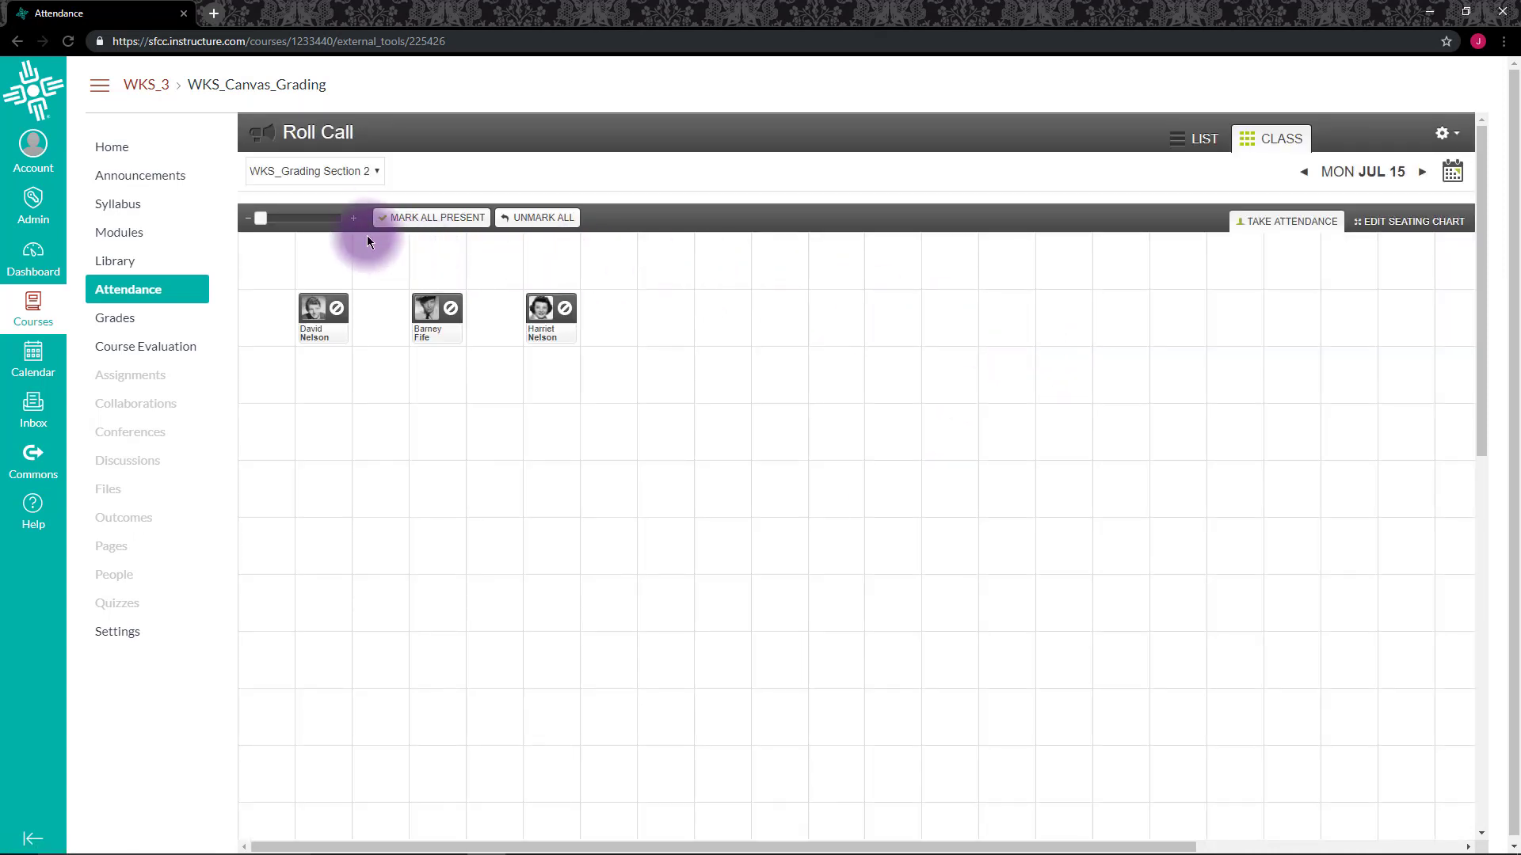
click(428, 218)
click(541, 218)
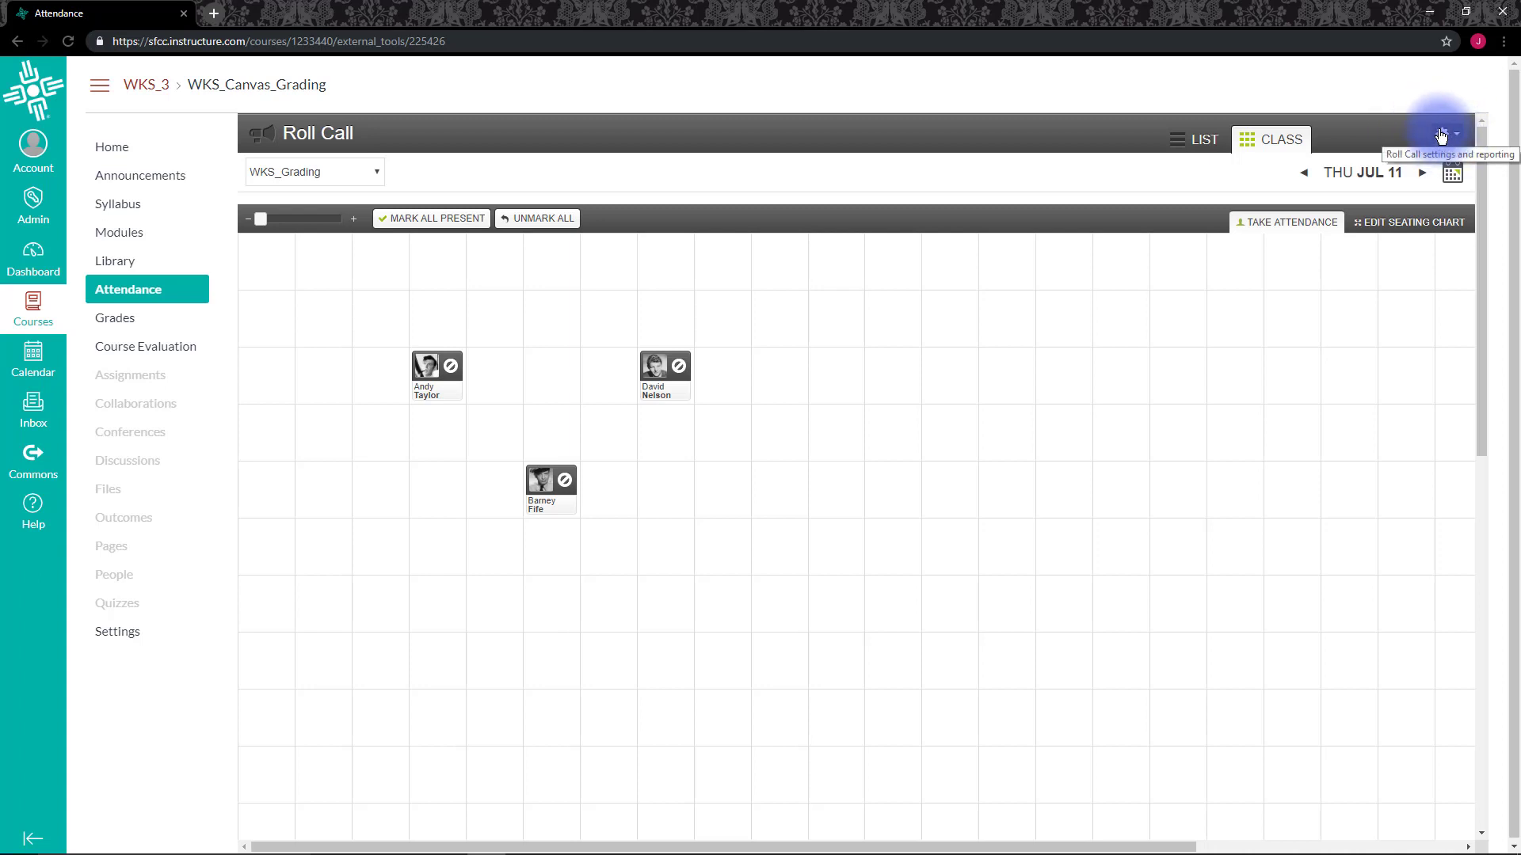
Step: Open Roll Call's attendance report export for WKS_Canvas_Grading and set its start date to 06/03/2019
click(1456, 137)
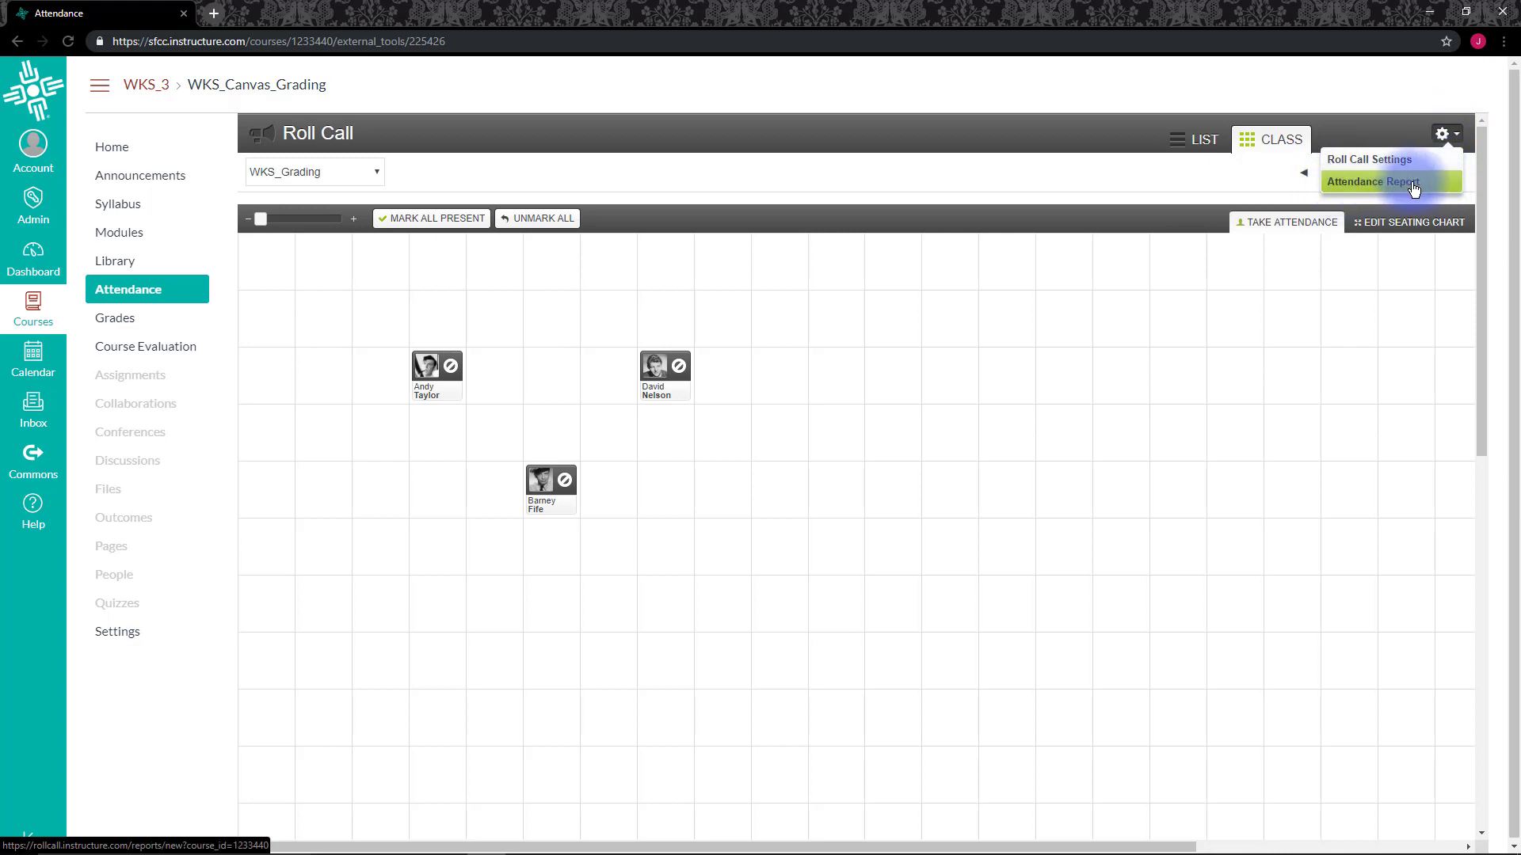
click(1336, 187)
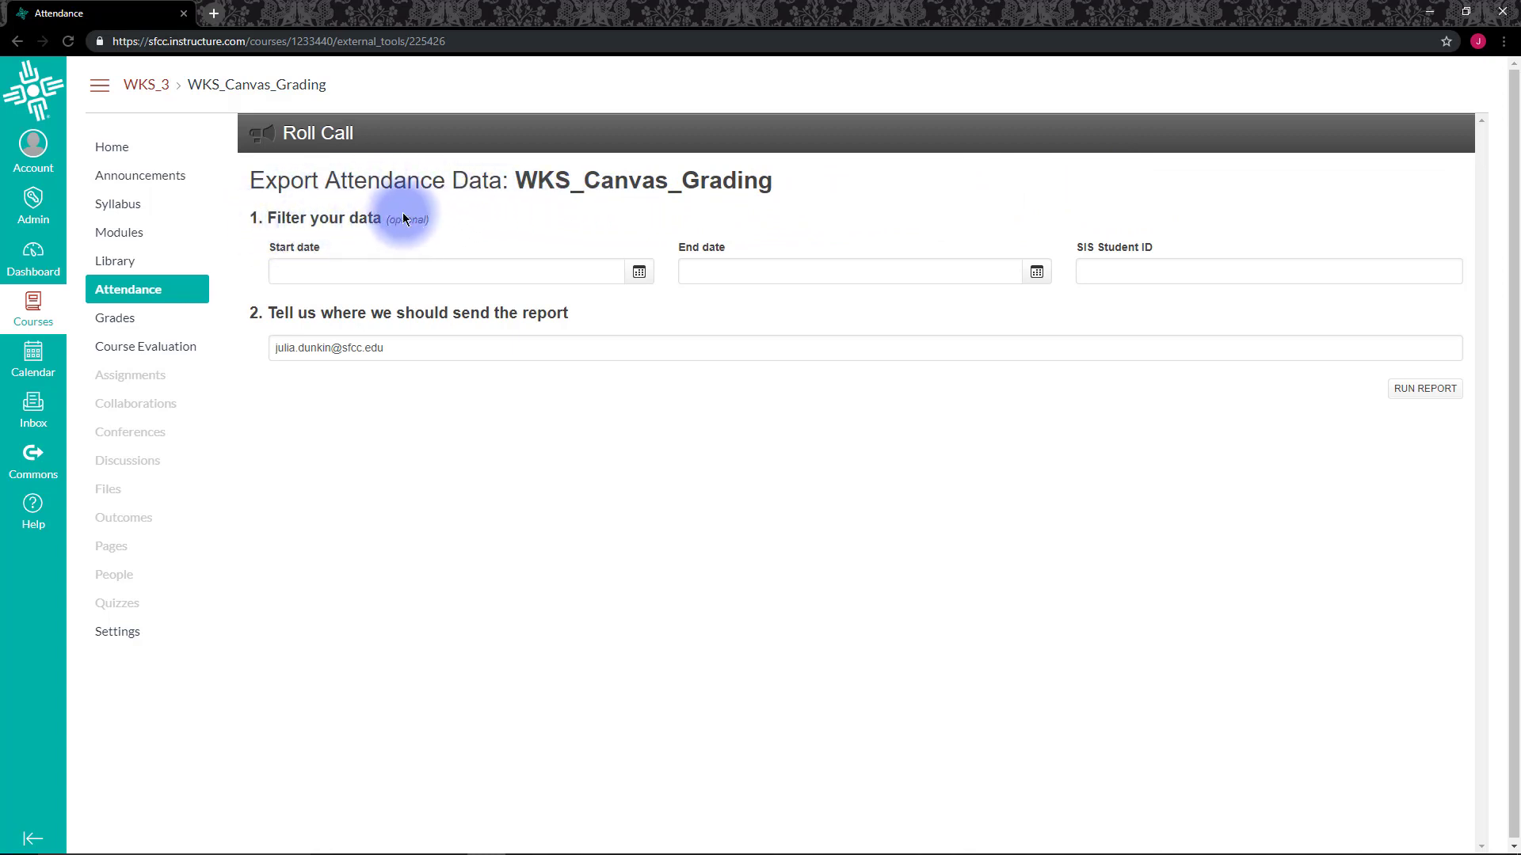
click(284, 273)
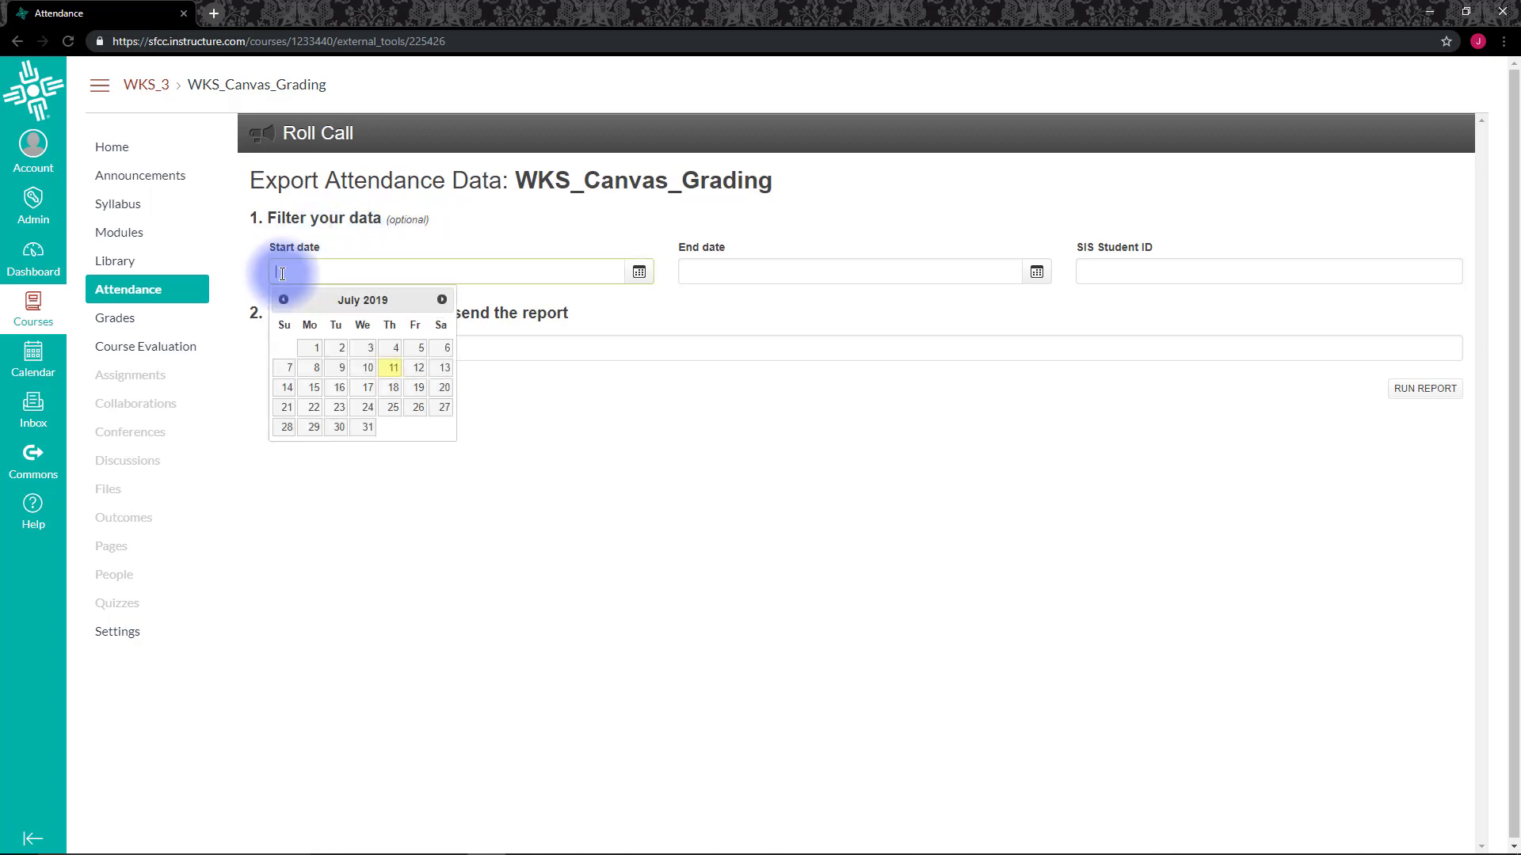
click(282, 300)
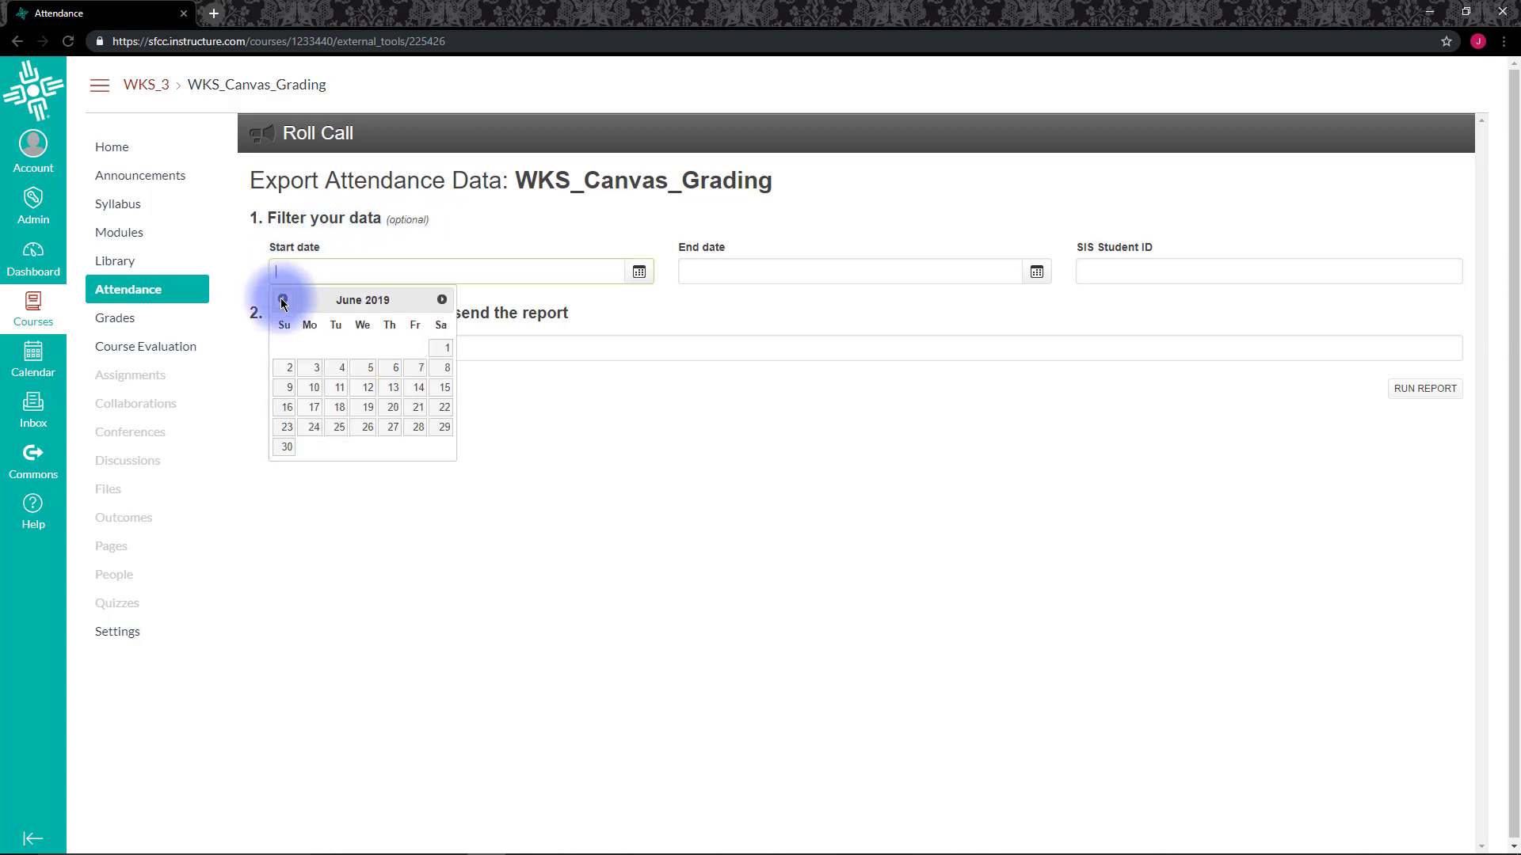
click(314, 369)
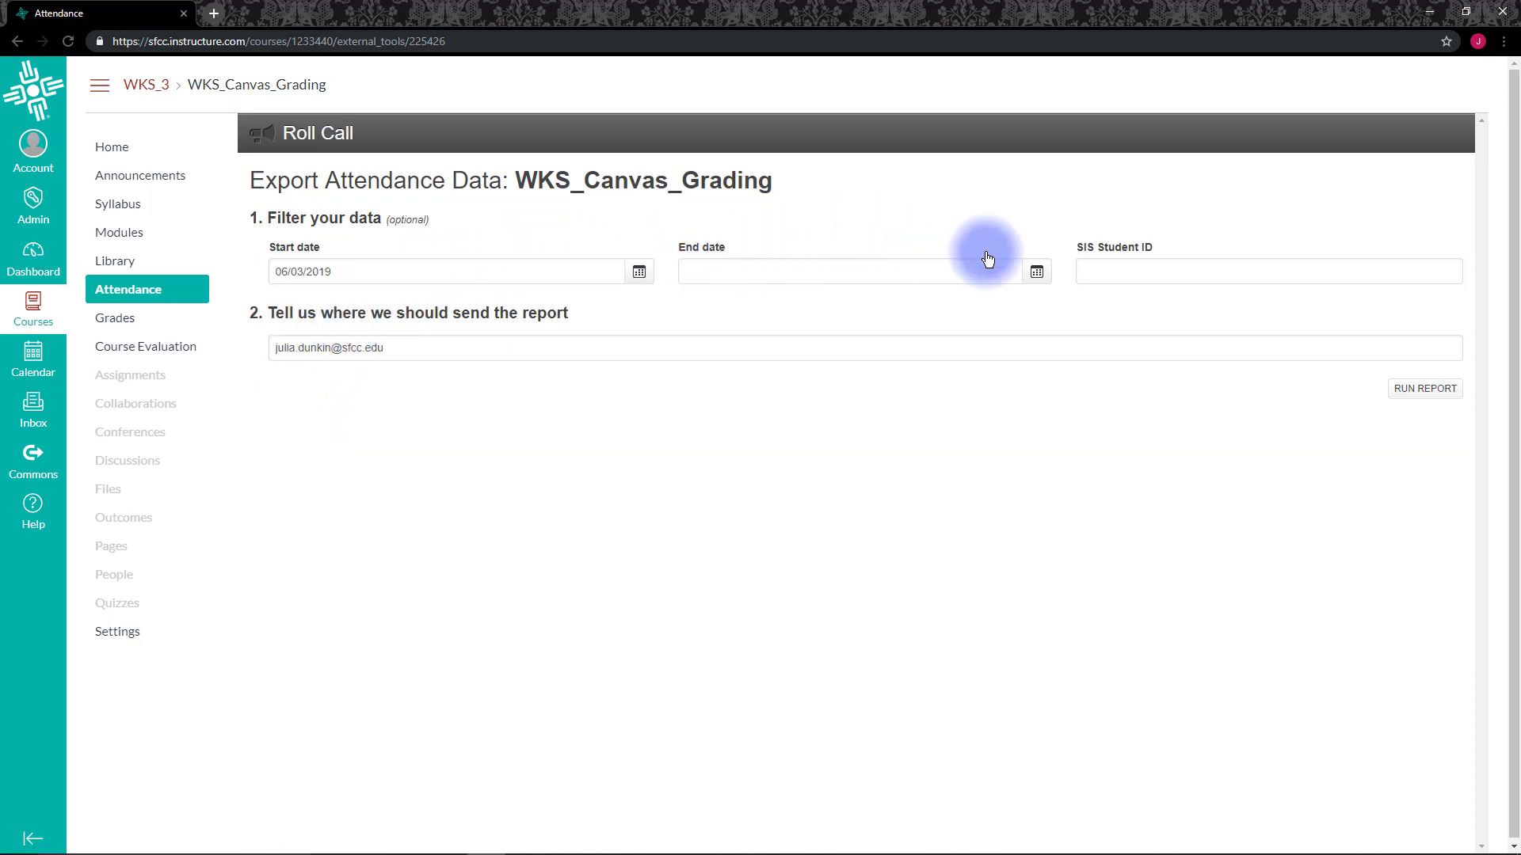
Step: Set the attendance report's end date to 07/28/2019
click(1036, 271)
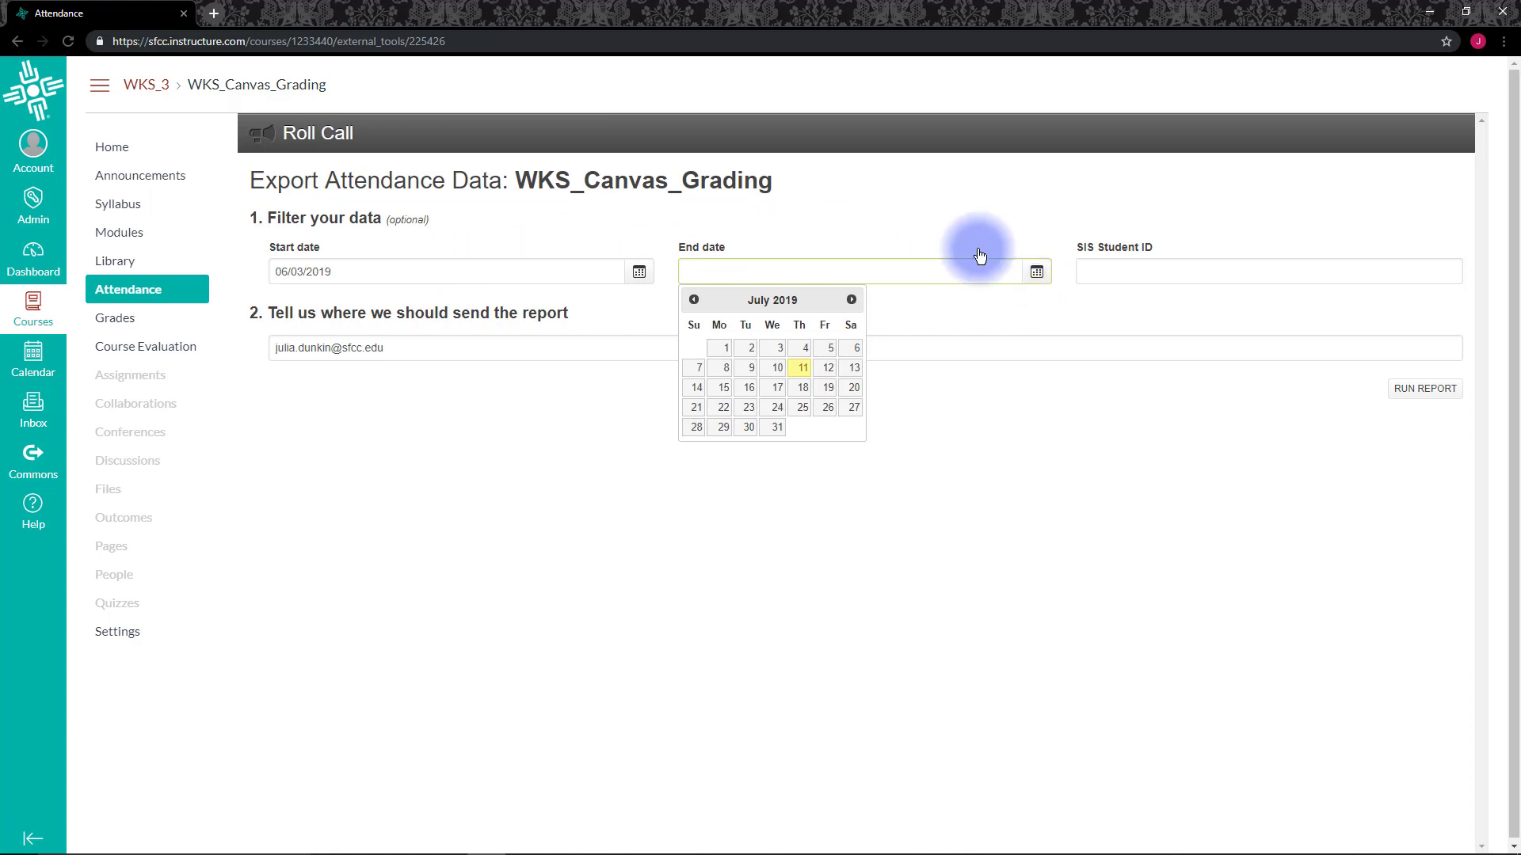
click(851, 300)
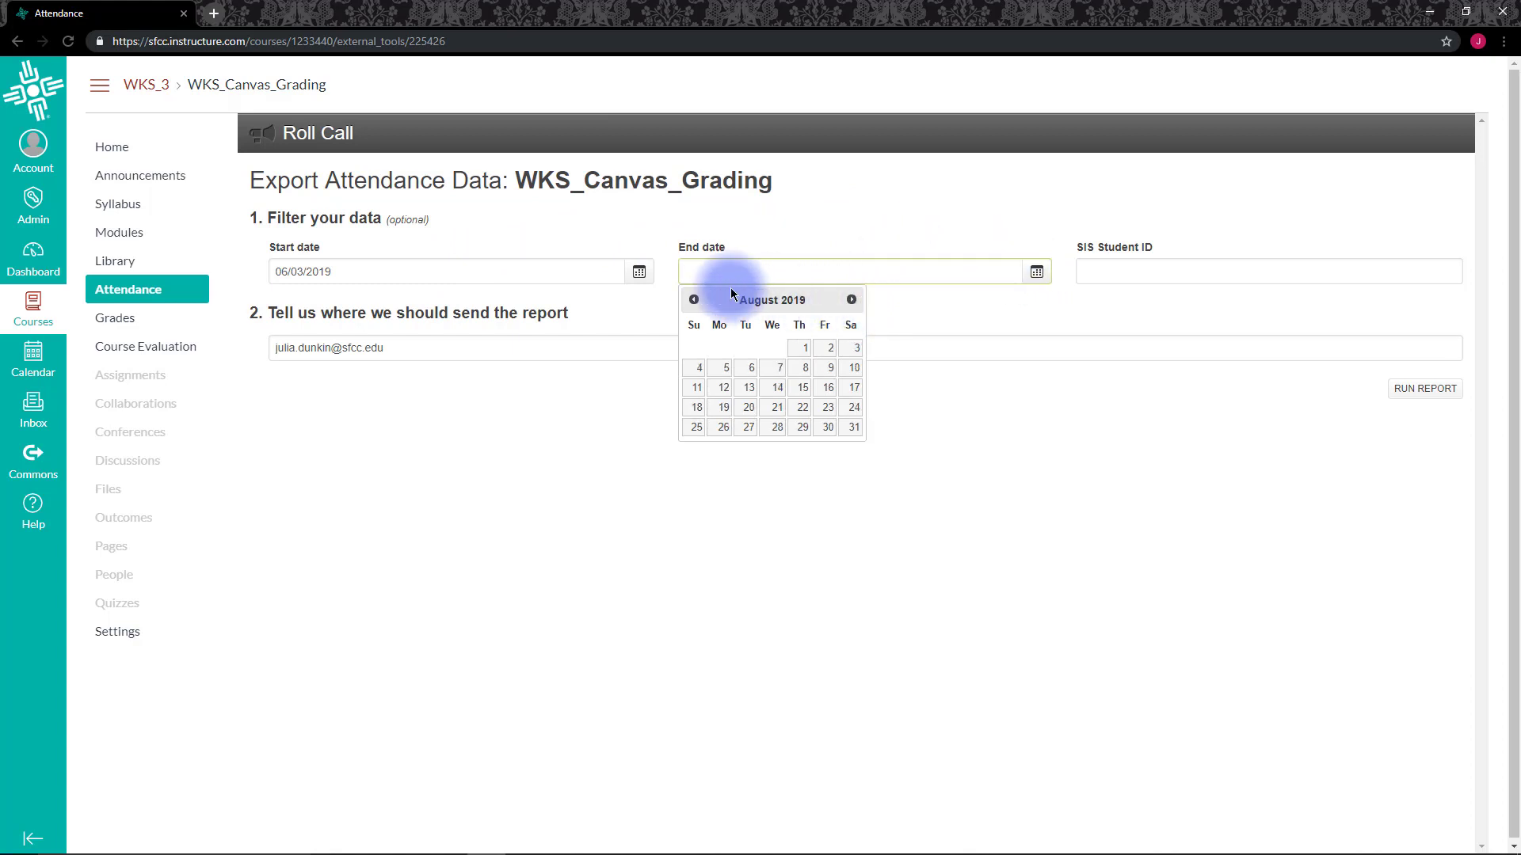
click(693, 300)
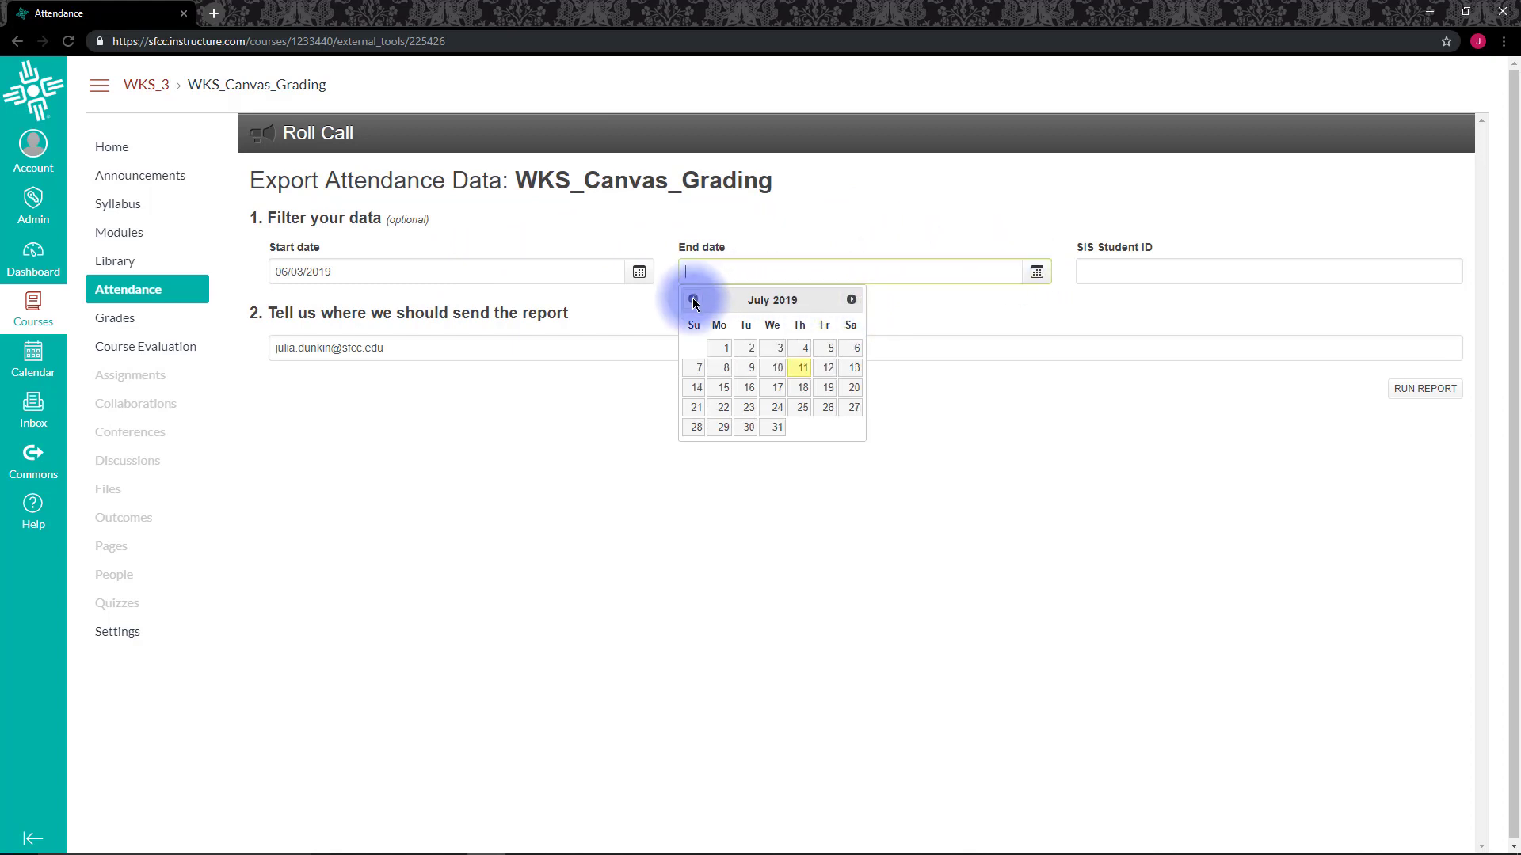
click(694, 428)
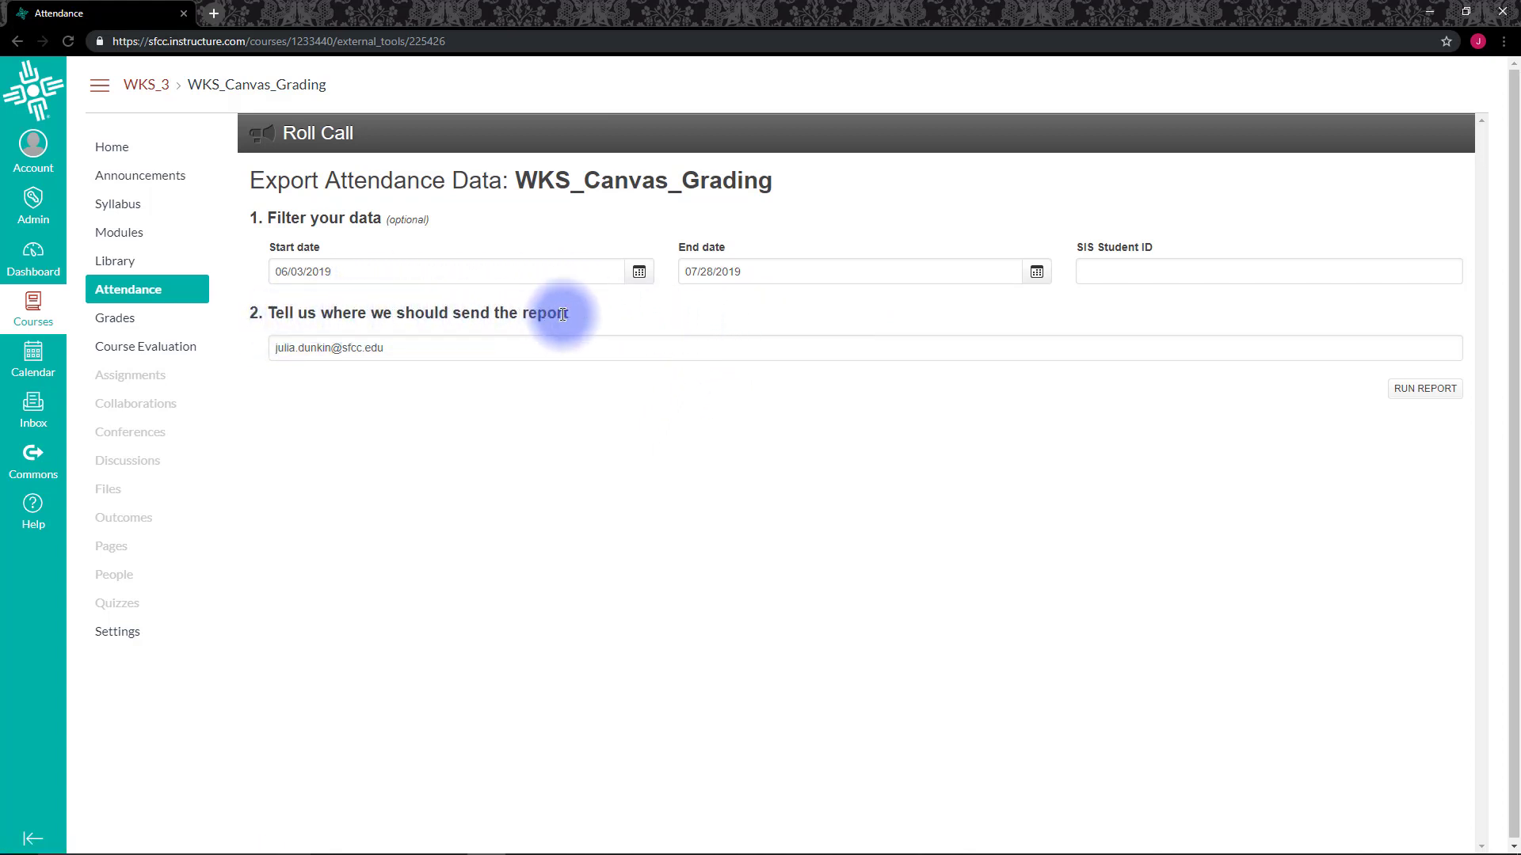
Step: Check the prefilled recipient e-mail address and run the attendance report
drag(272, 349, 390, 350)
click(392, 349)
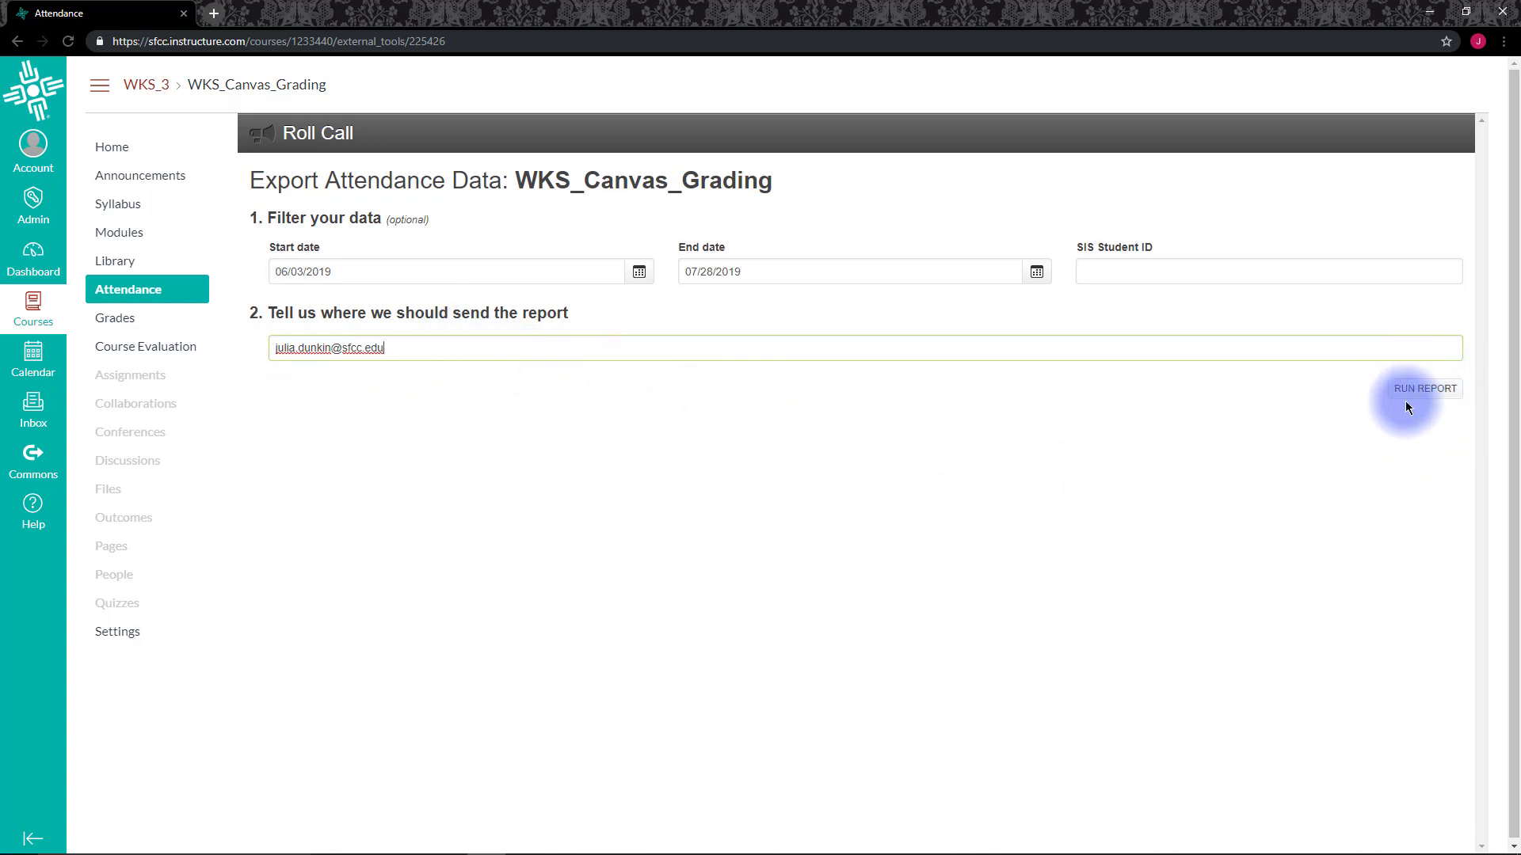
click(1435, 401)
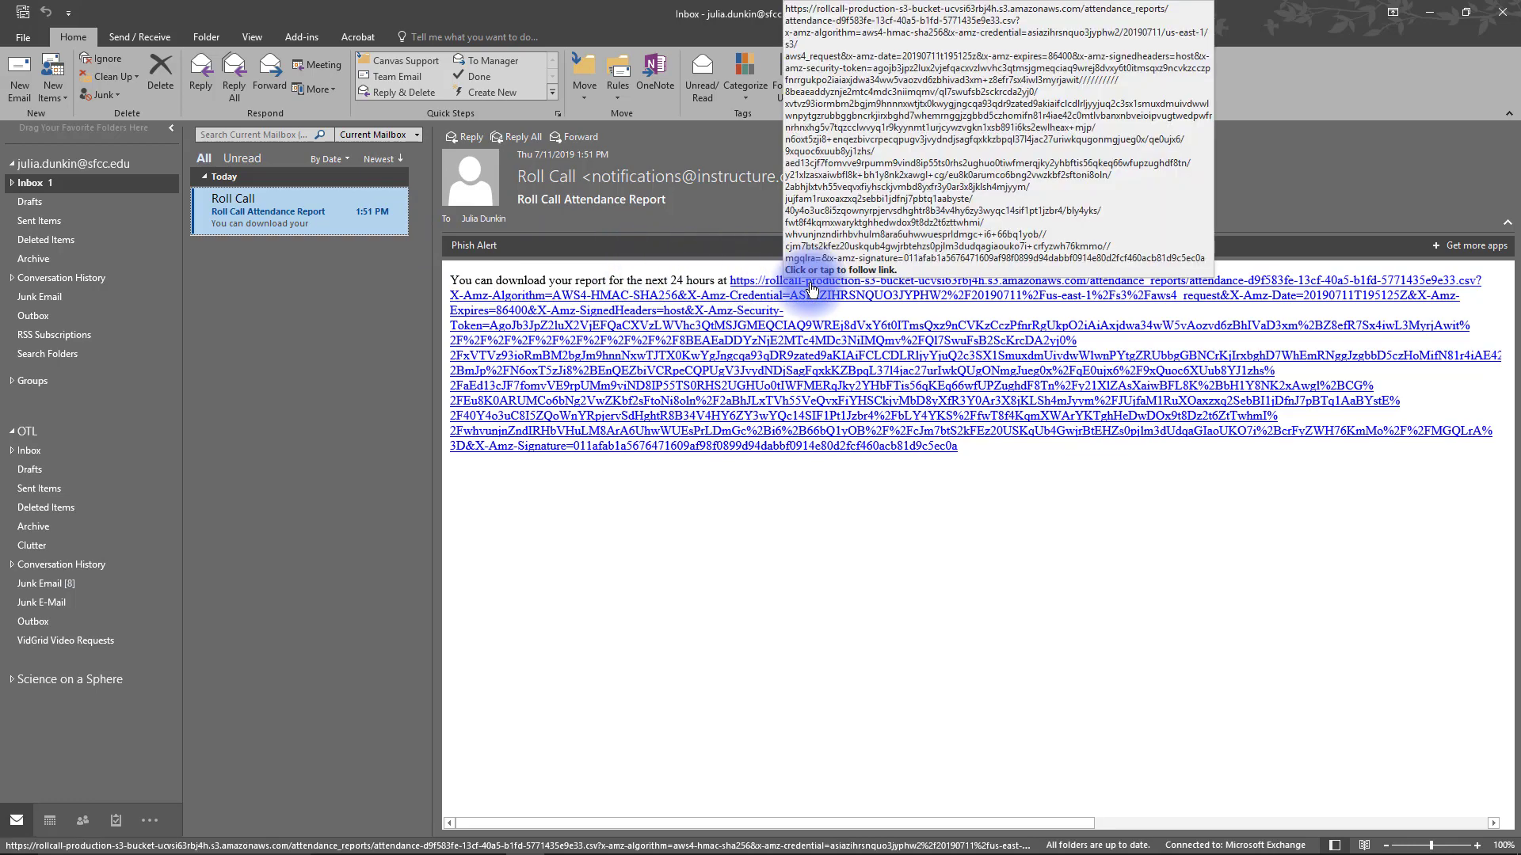
Step: Save the CSV from the Roll Call e-mail's report link in Downloads and view it in Excel
click(811, 288)
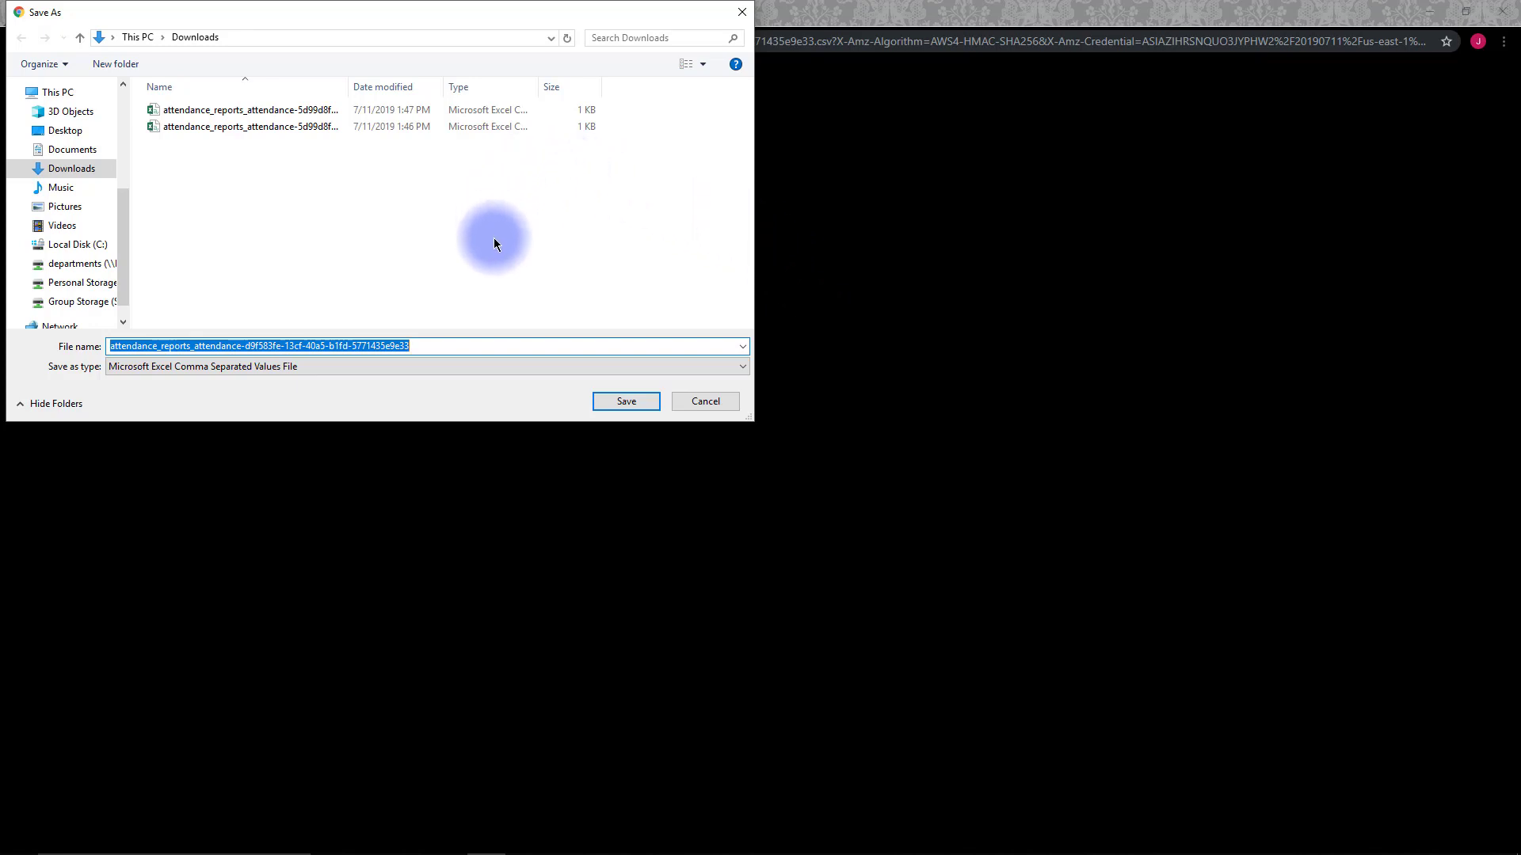
click(627, 403)
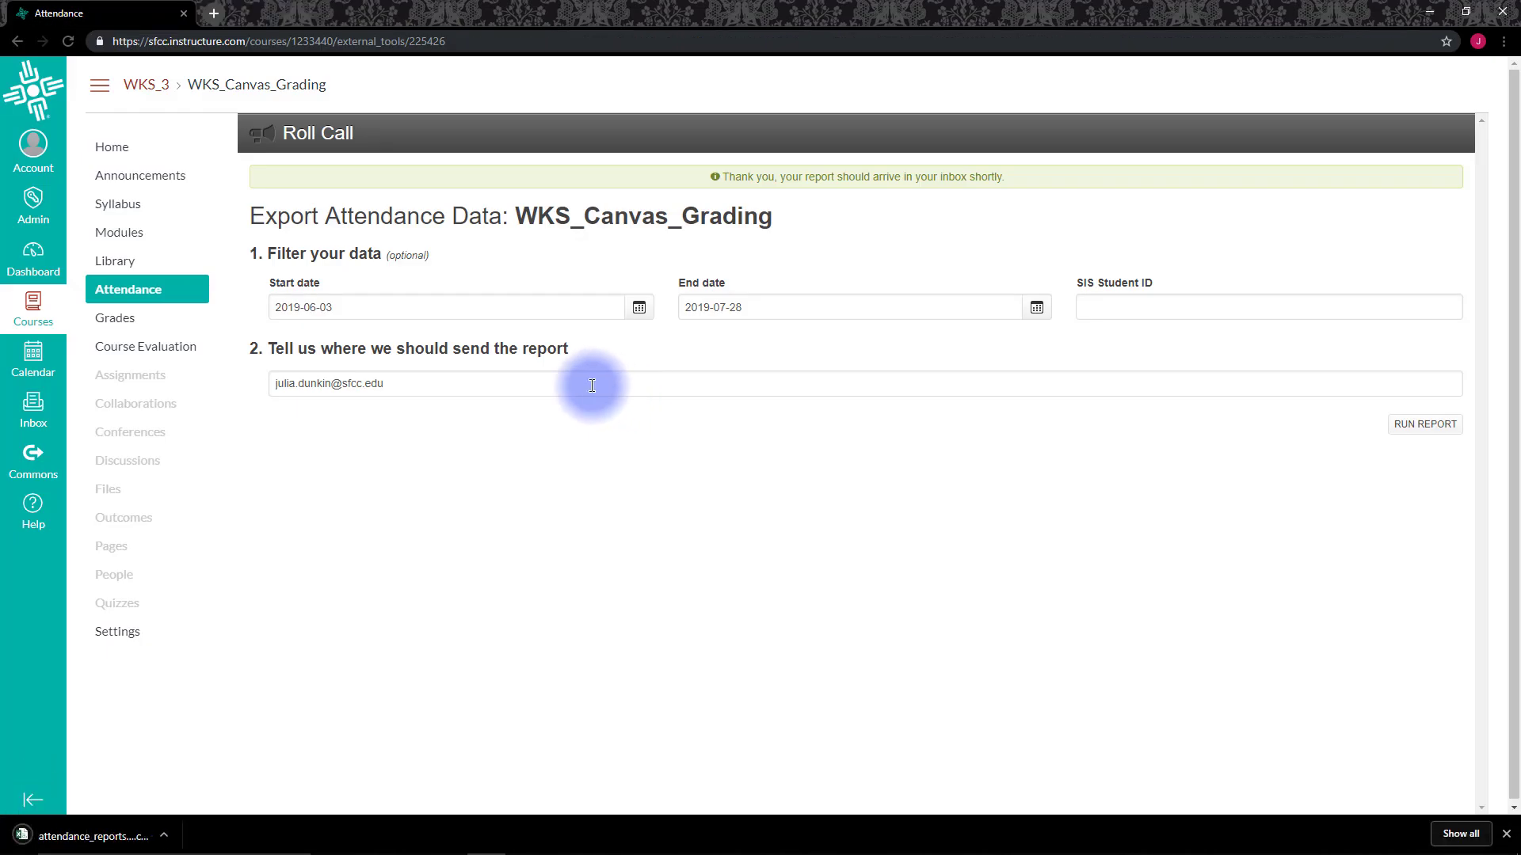
click(168, 836)
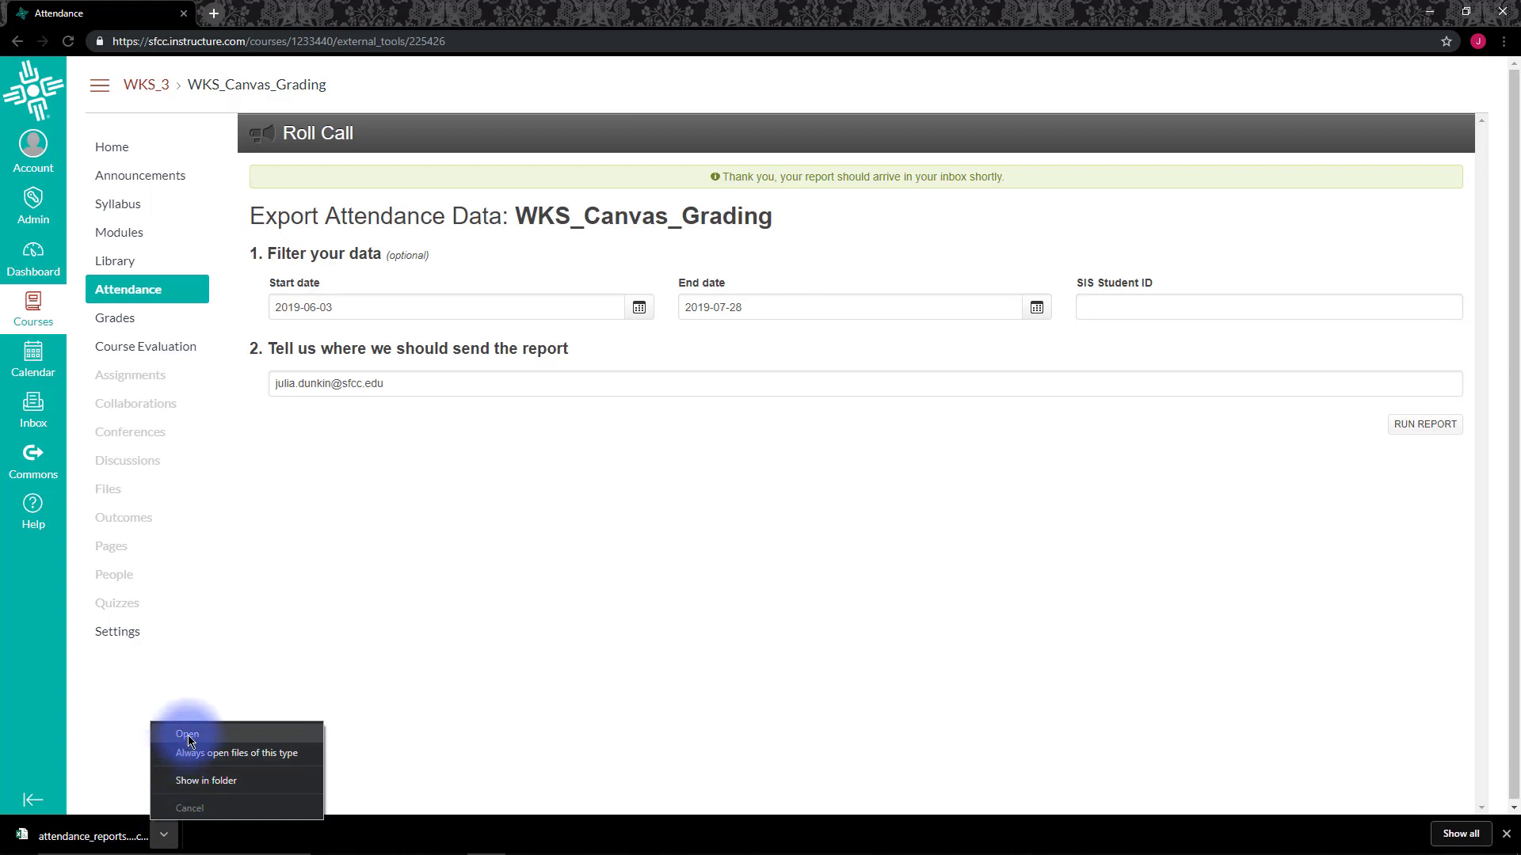
click(187, 735)
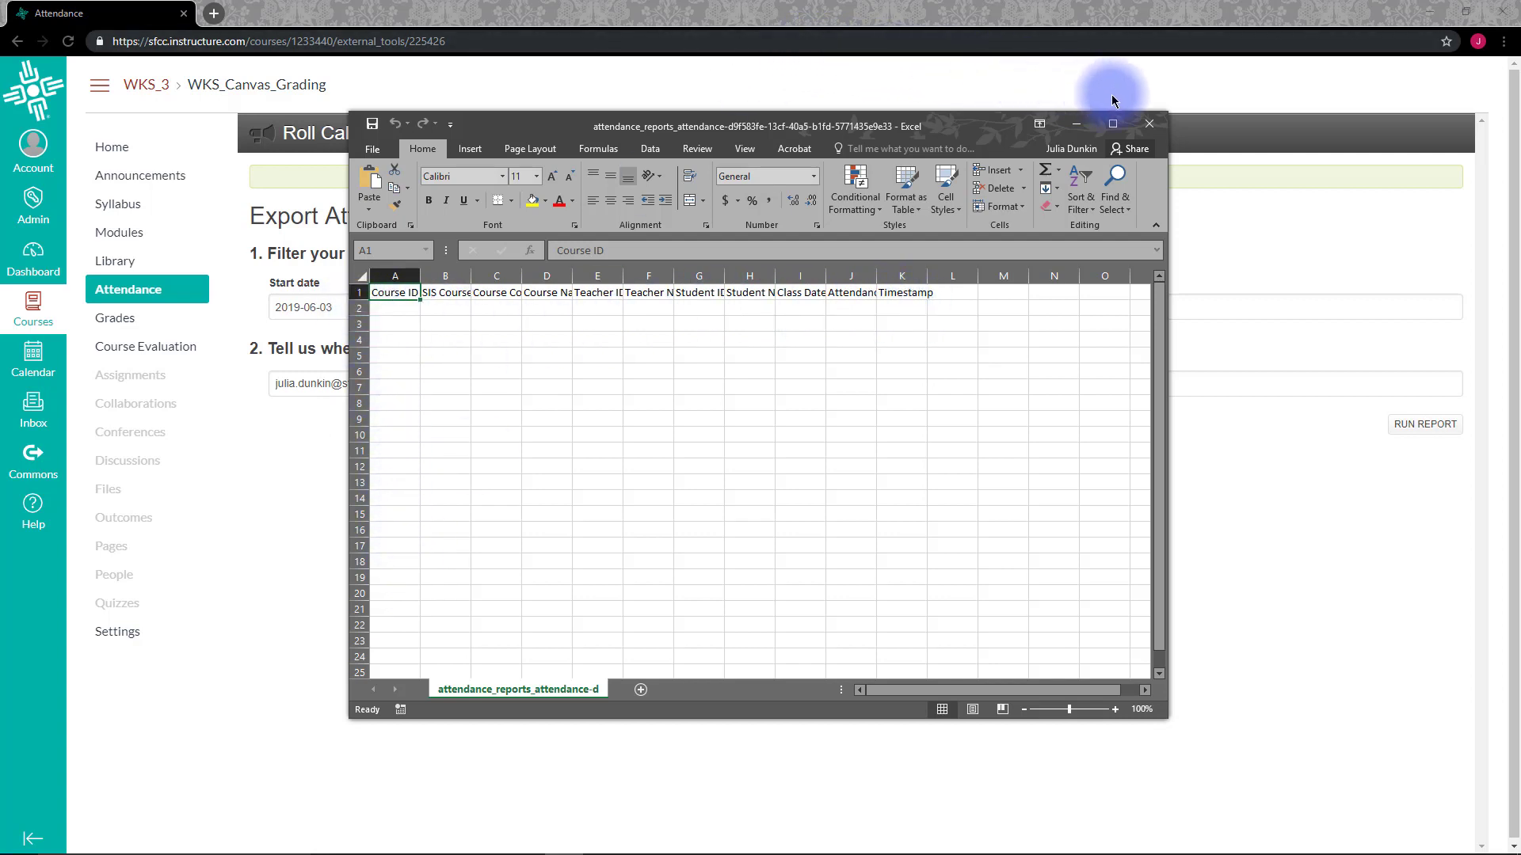
click(1150, 125)
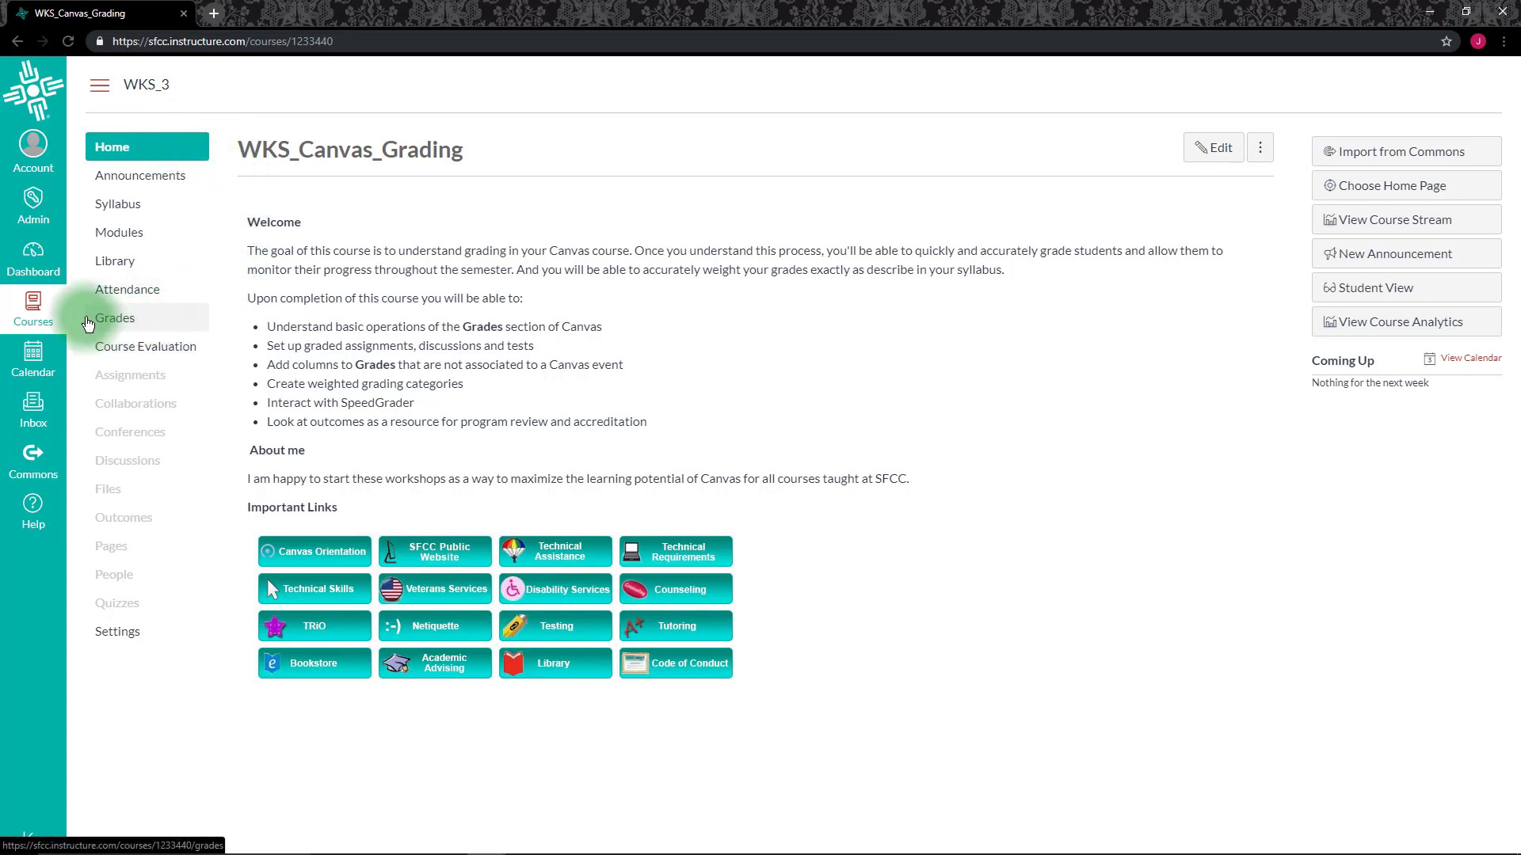
Step: Open the course gradebook and mute the Roll Call Attendance assignment
click(111, 331)
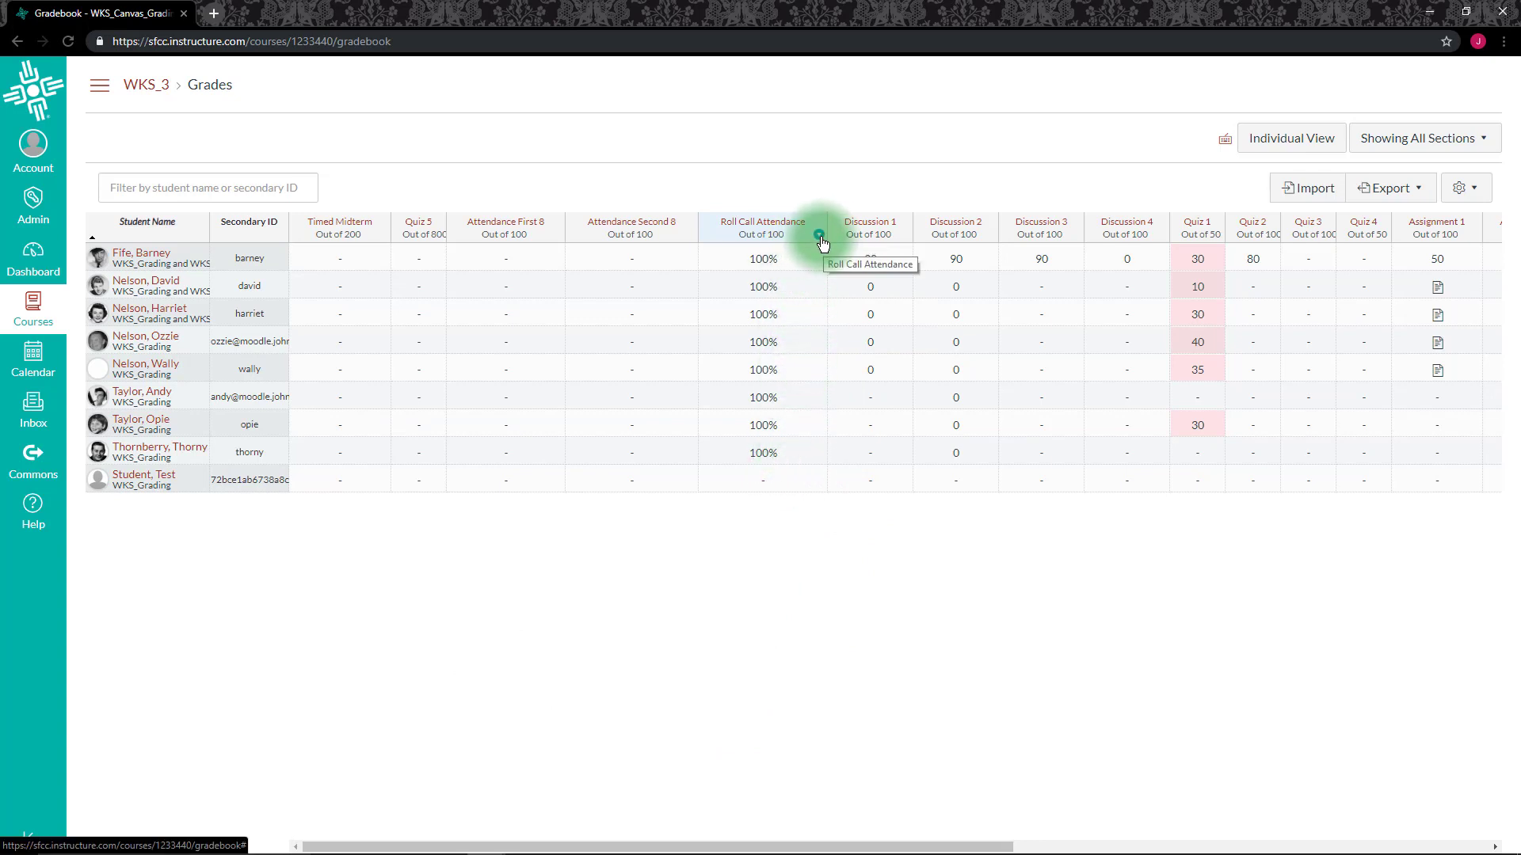
click(819, 236)
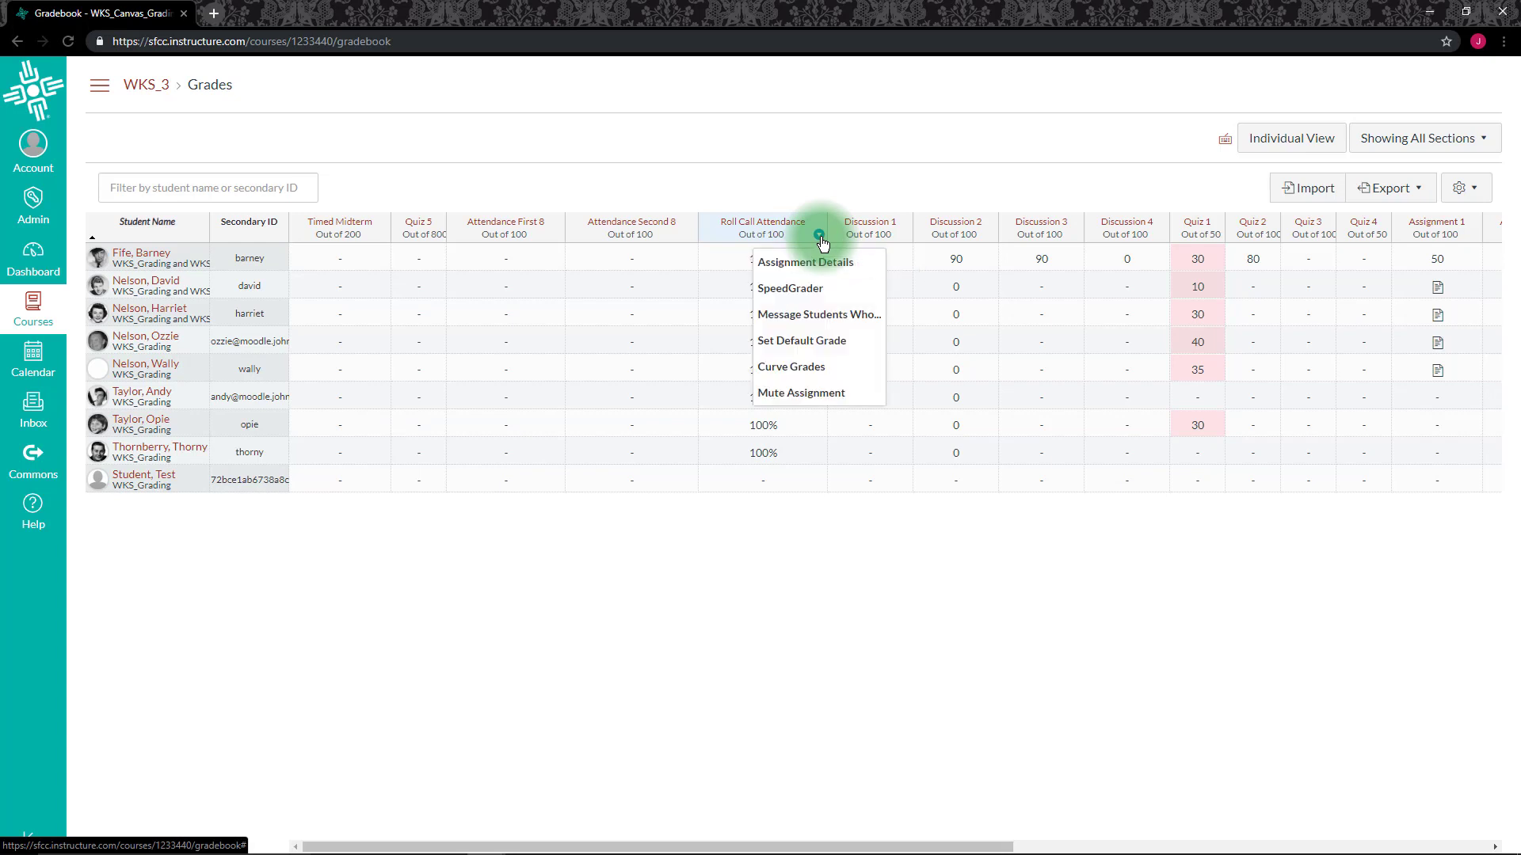
click(809, 395)
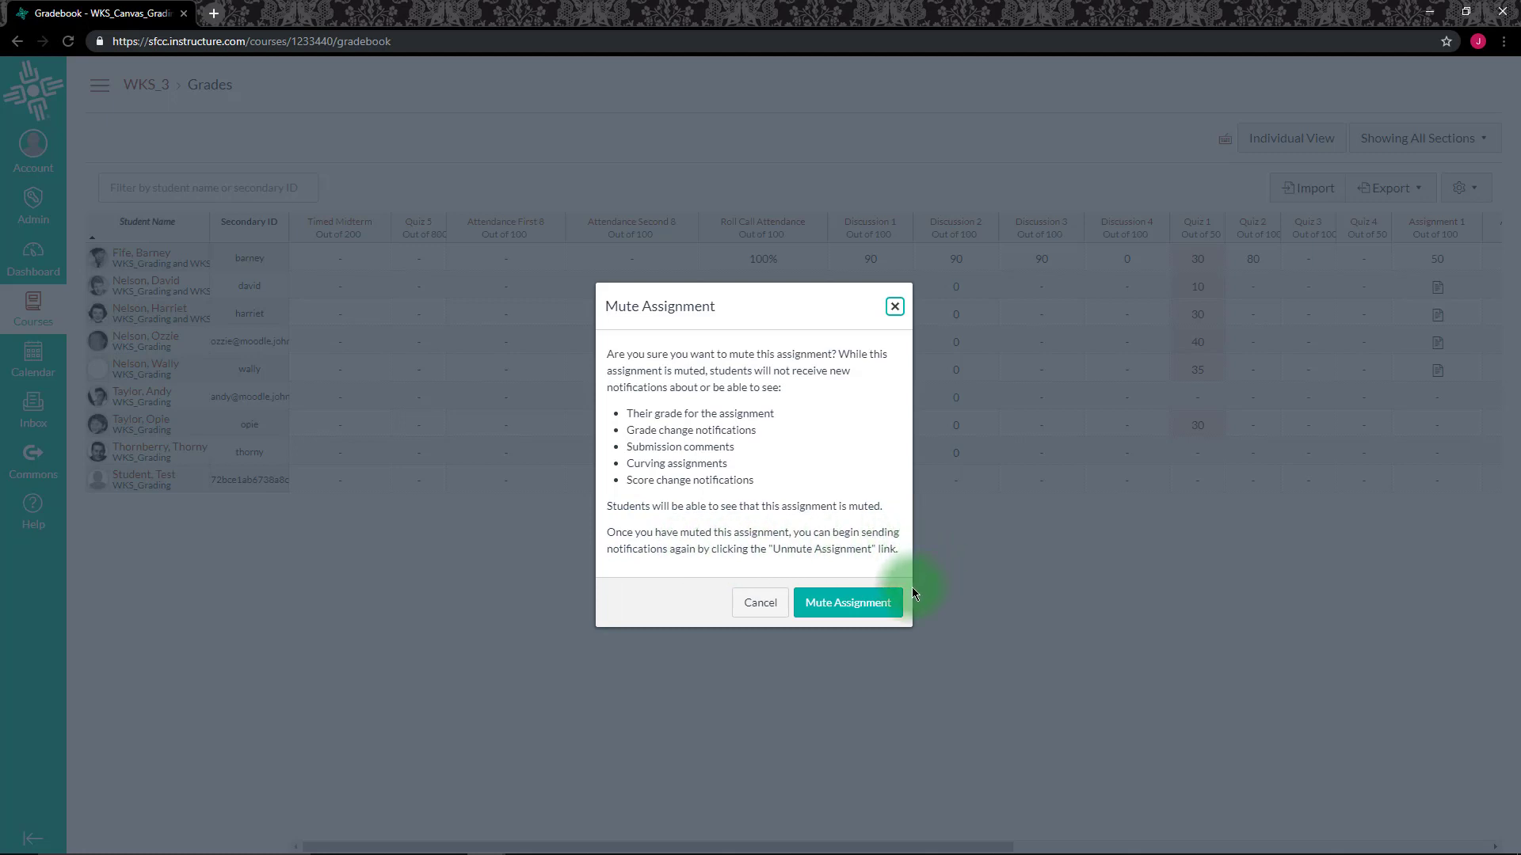
click(837, 605)
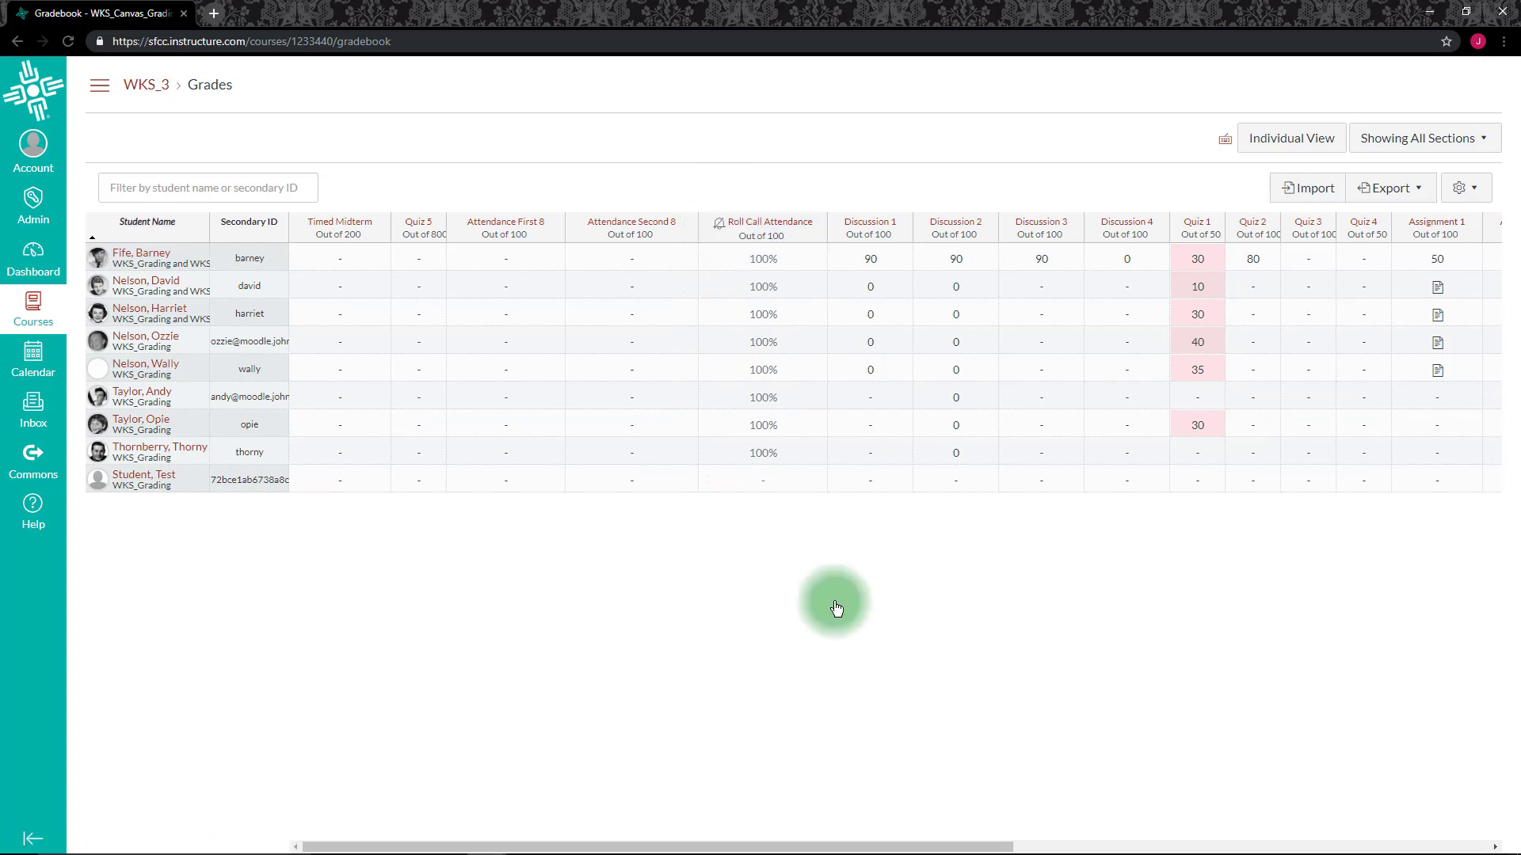
Step: Unmute the Roll Call Attendance assignment in the gradebook
click(820, 236)
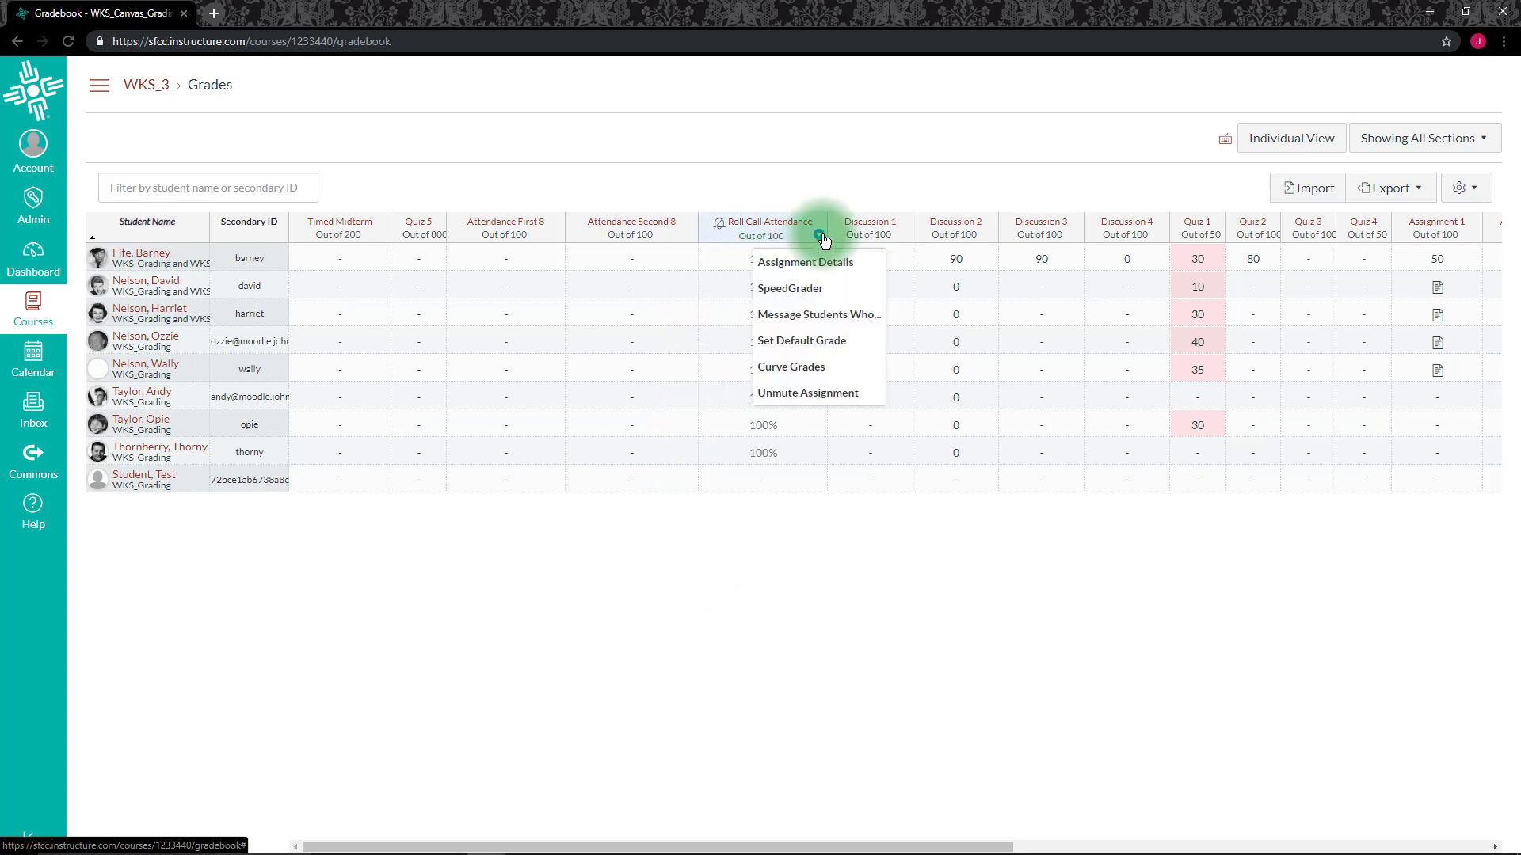
click(814, 393)
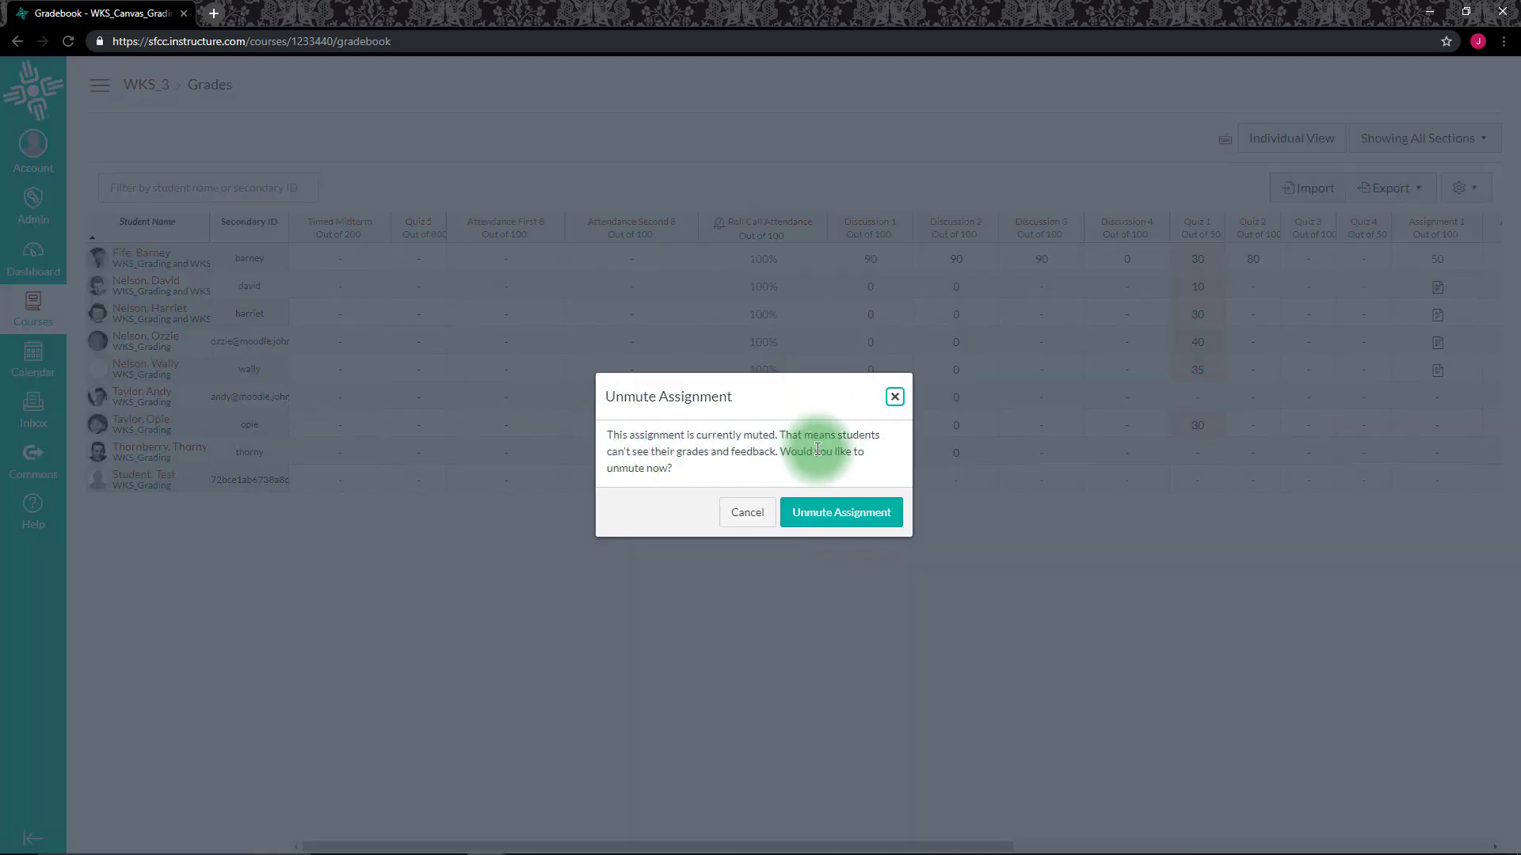
click(867, 517)
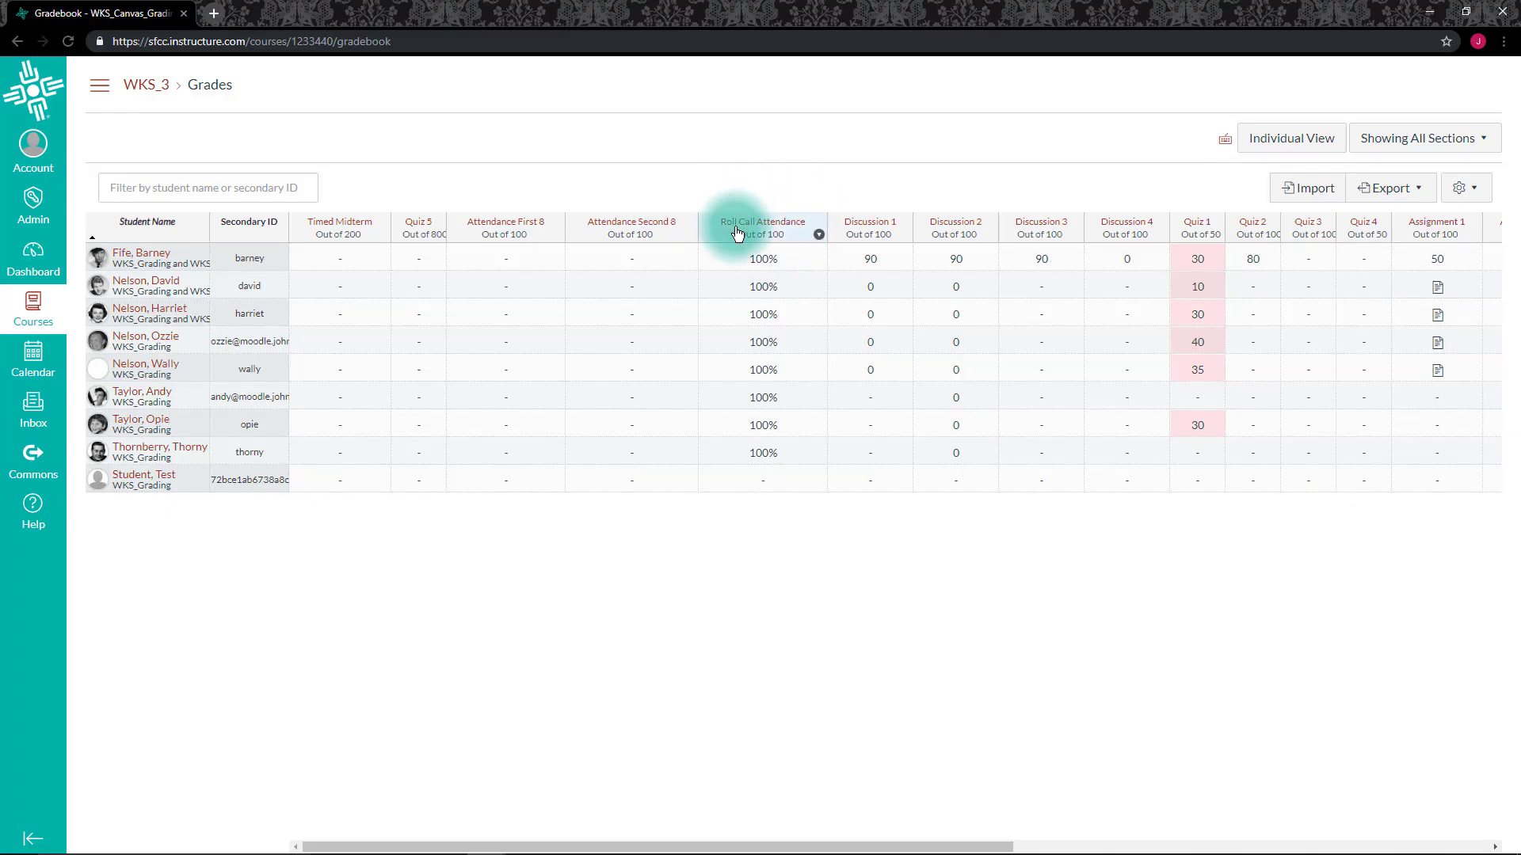
Step: Open the Roll Call Attendance assignment from the gradebook for editing and check its points value
click(763, 231)
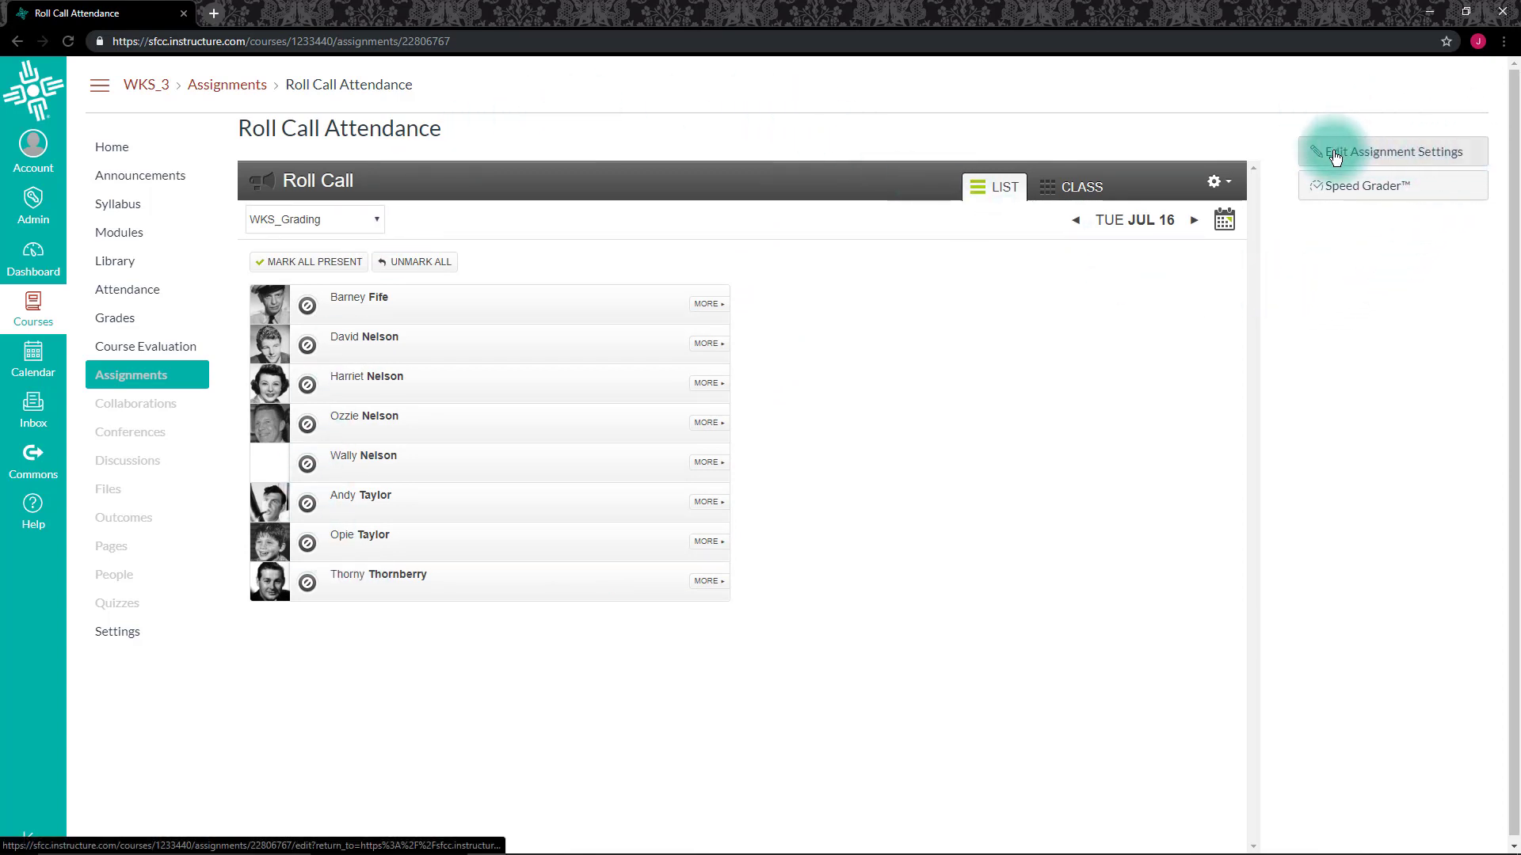
click(1418, 161)
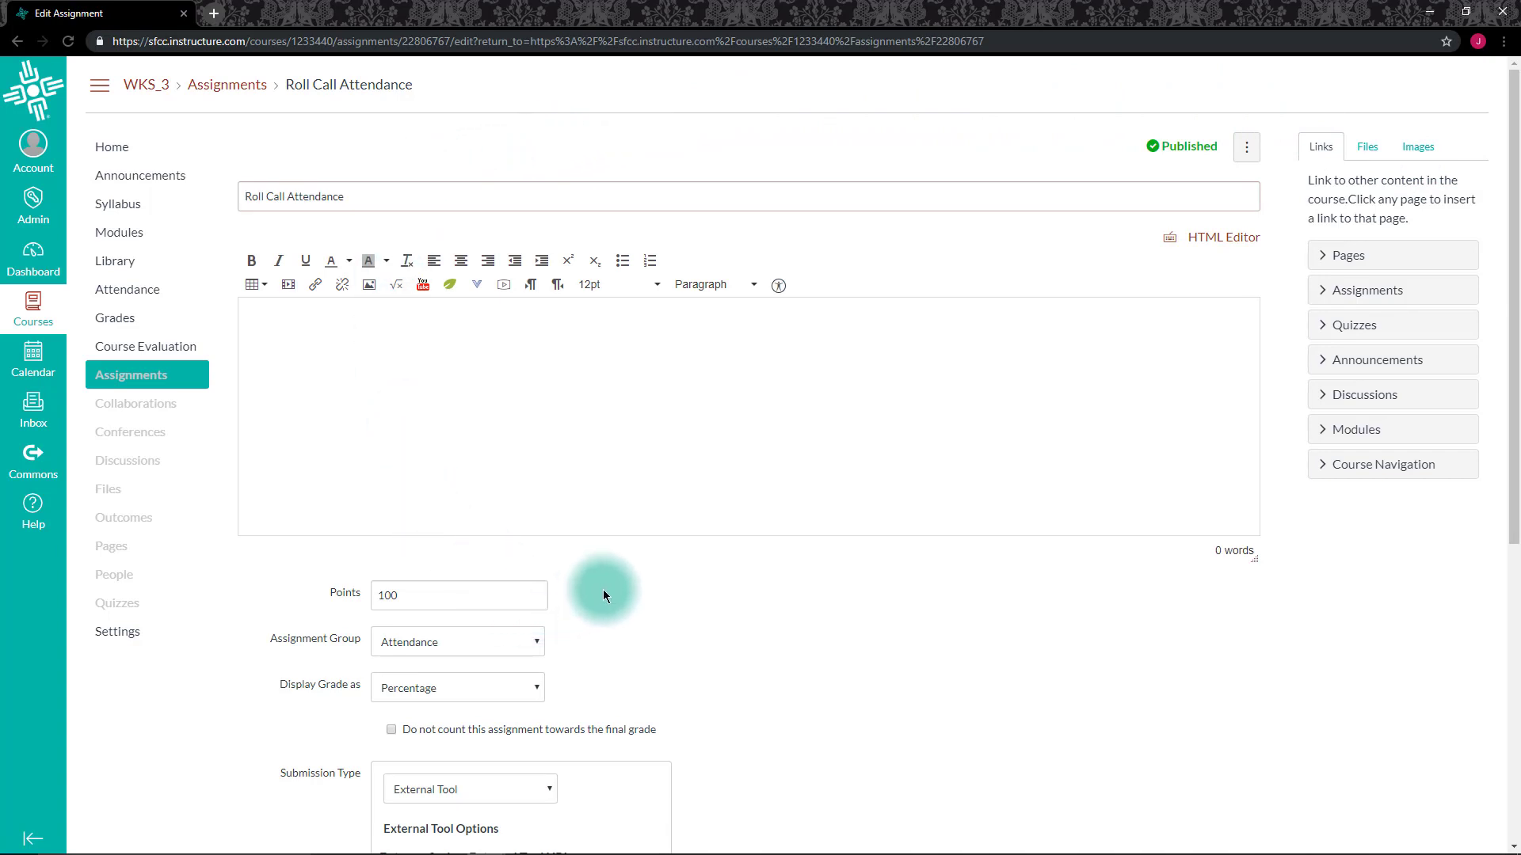
scroll(756, 602, down, 4)
scroll(751, 597, down, 2)
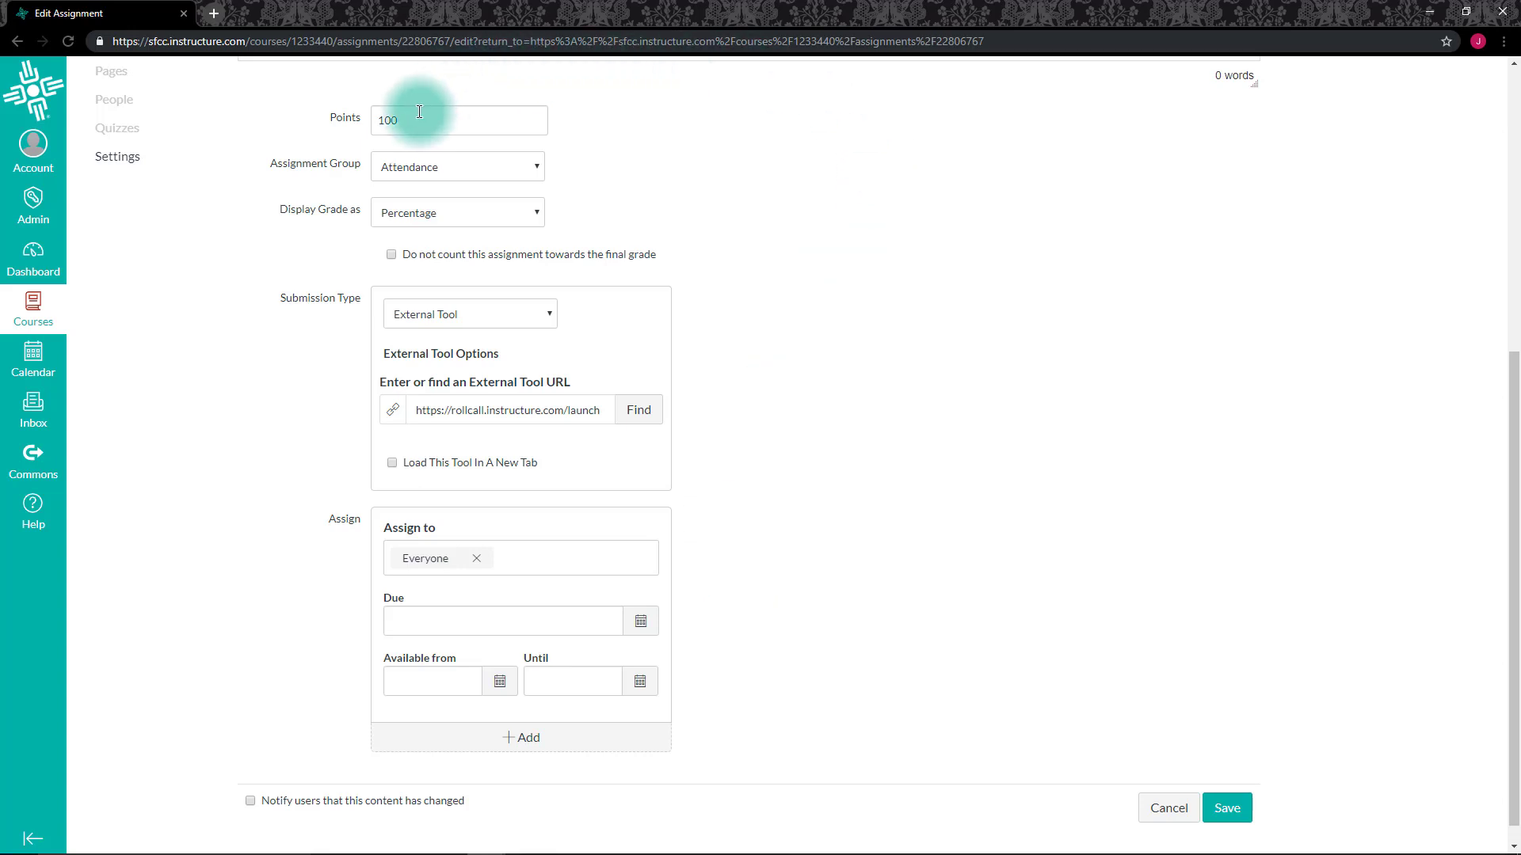
drag(412, 126, 363, 123)
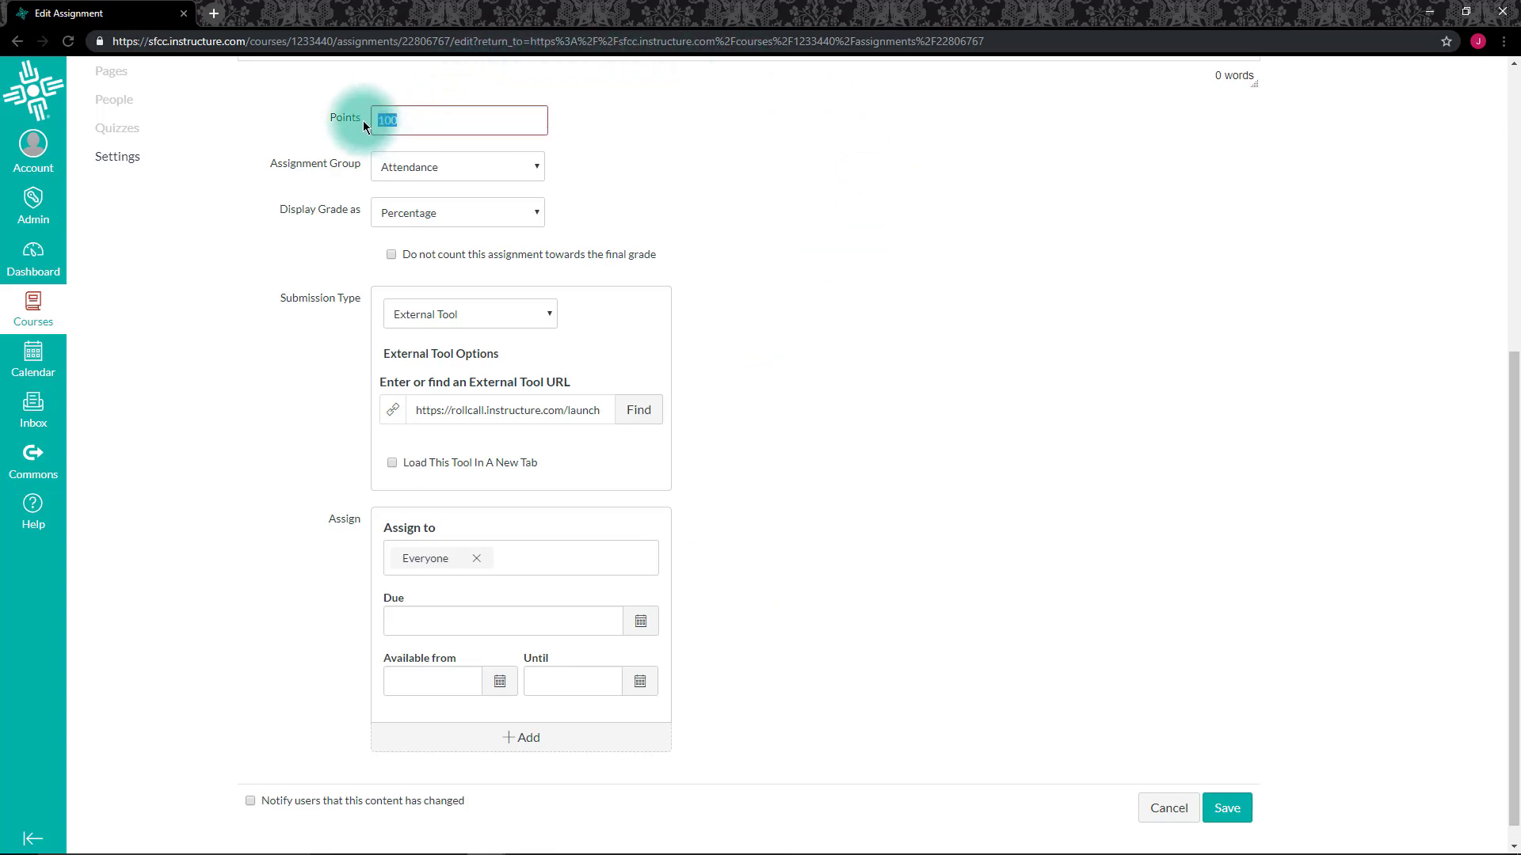
click(560, 120)
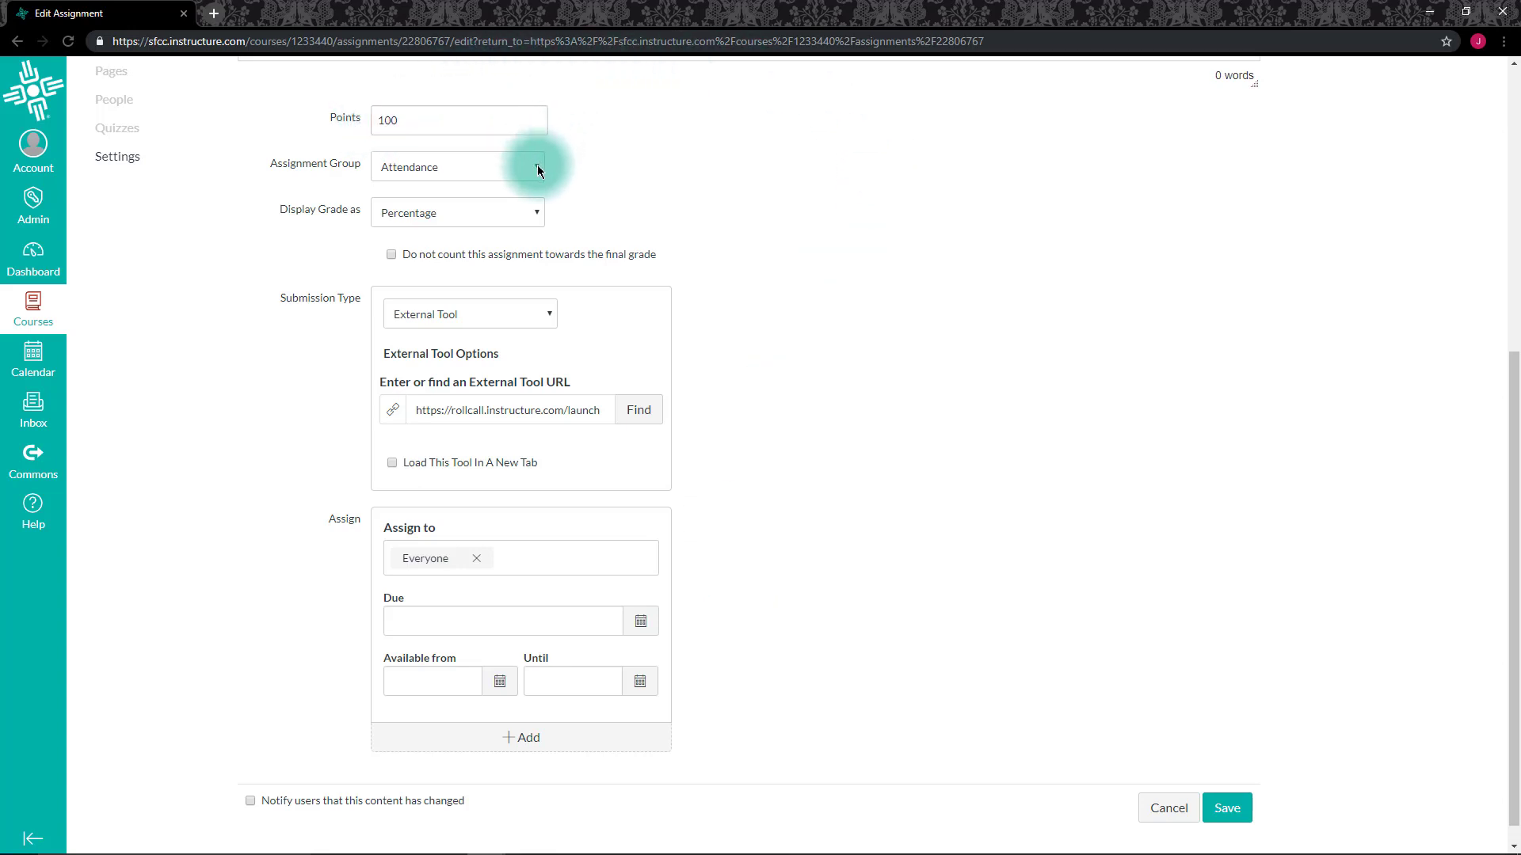
Step: Choose Attendance as the assignment group and Percentage as the grade display
click(537, 170)
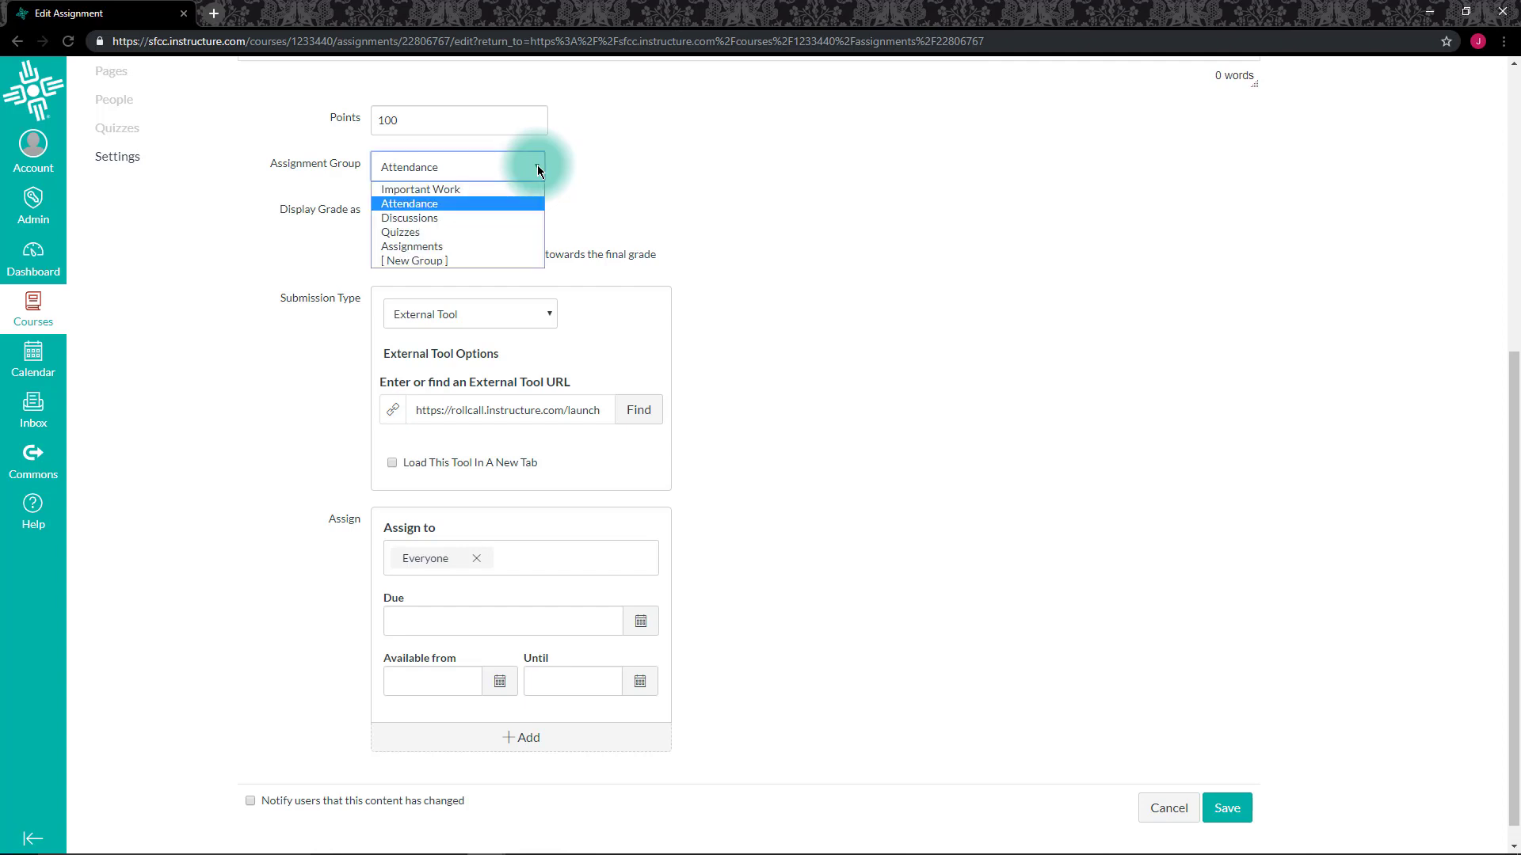
click(391, 205)
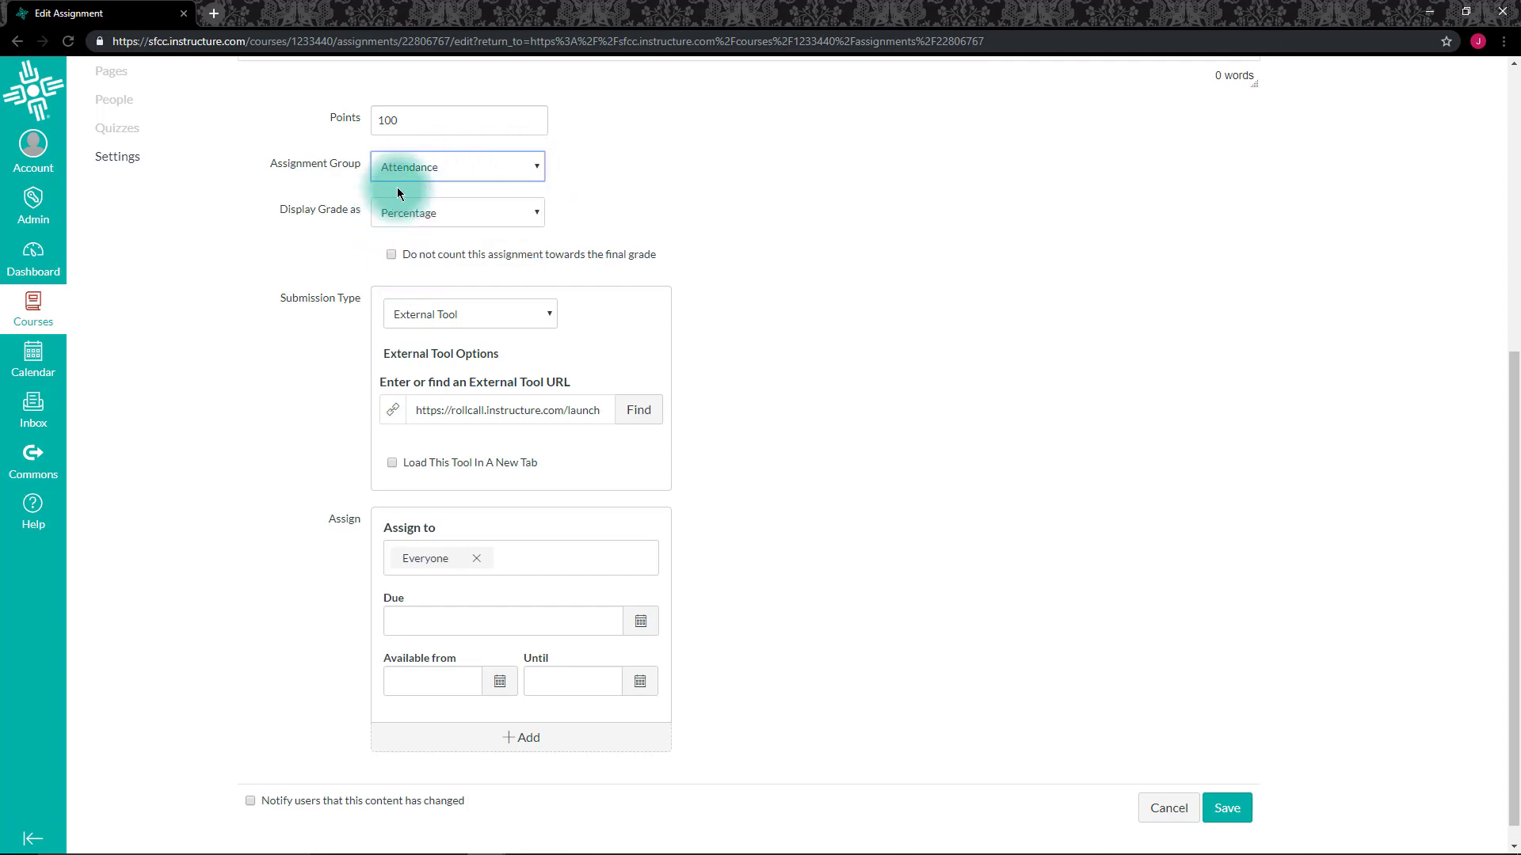
click(531, 215)
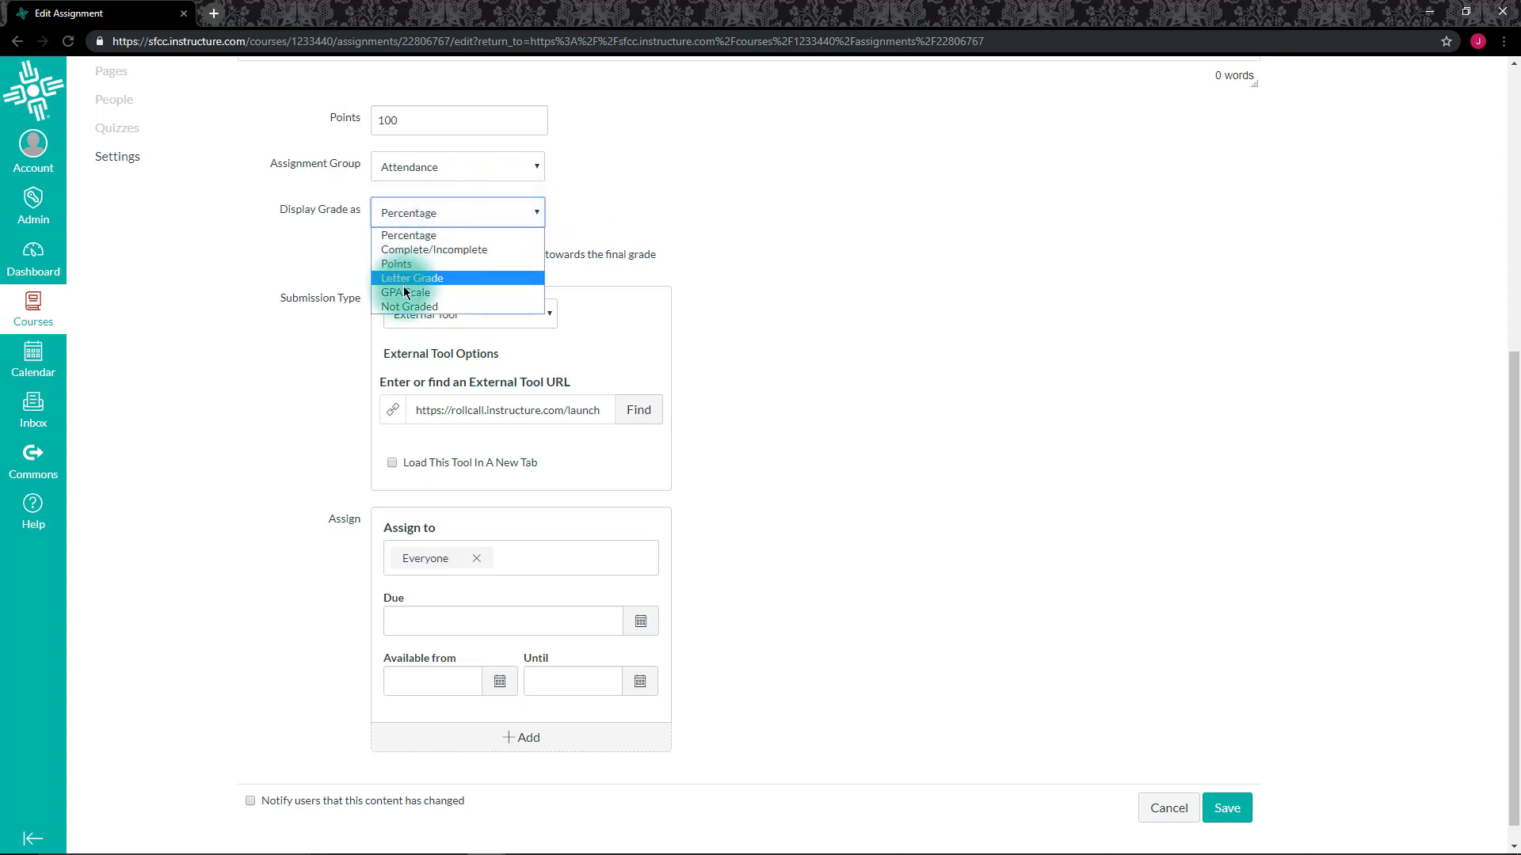
click(409, 238)
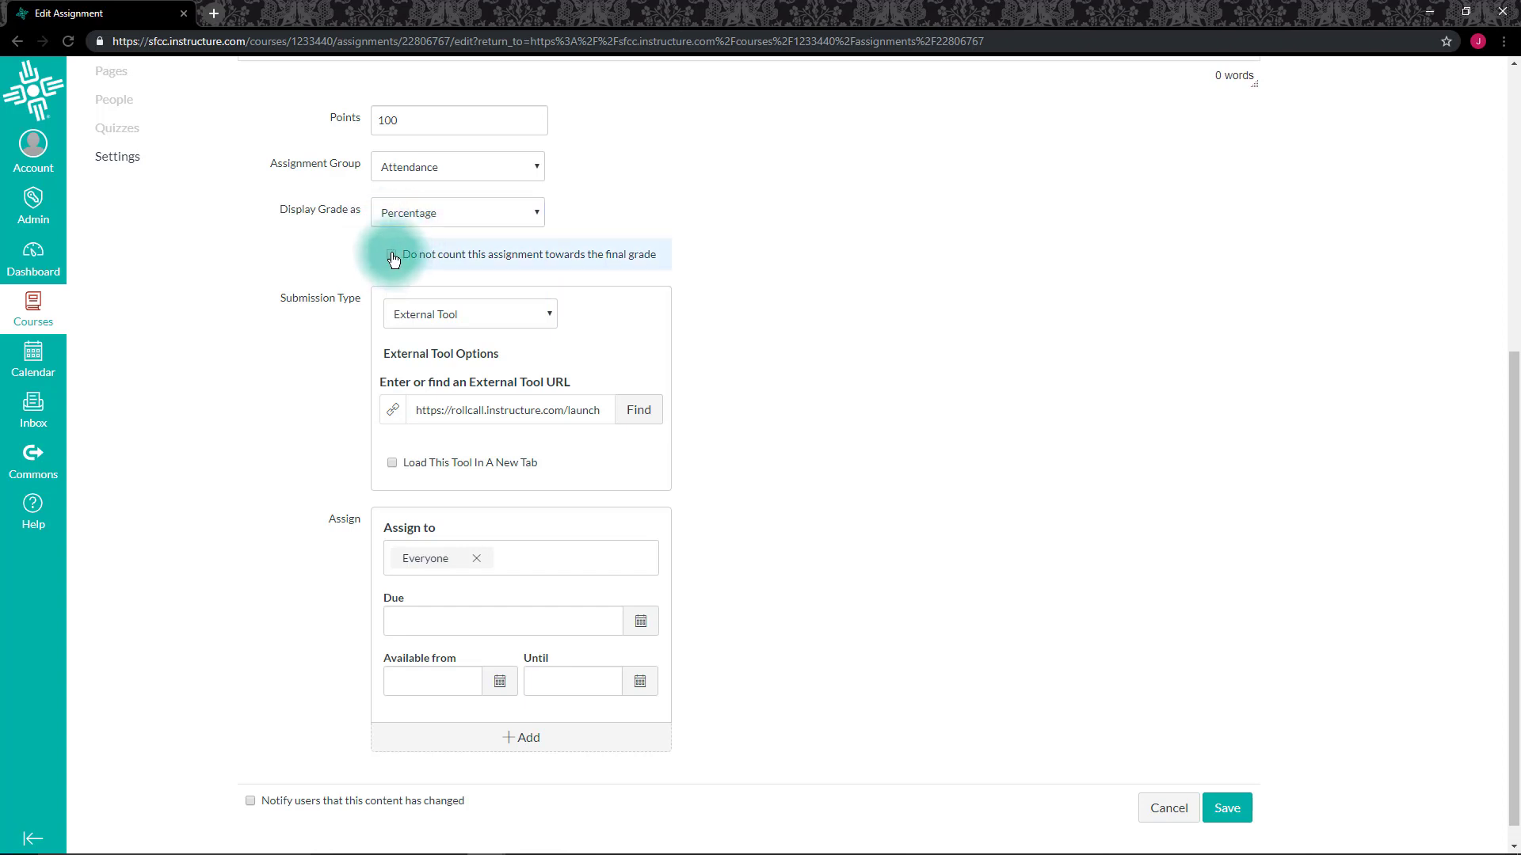
Step: Turn the option that excludes the assignment from the final grade on and off again, and save the assignment
click(392, 255)
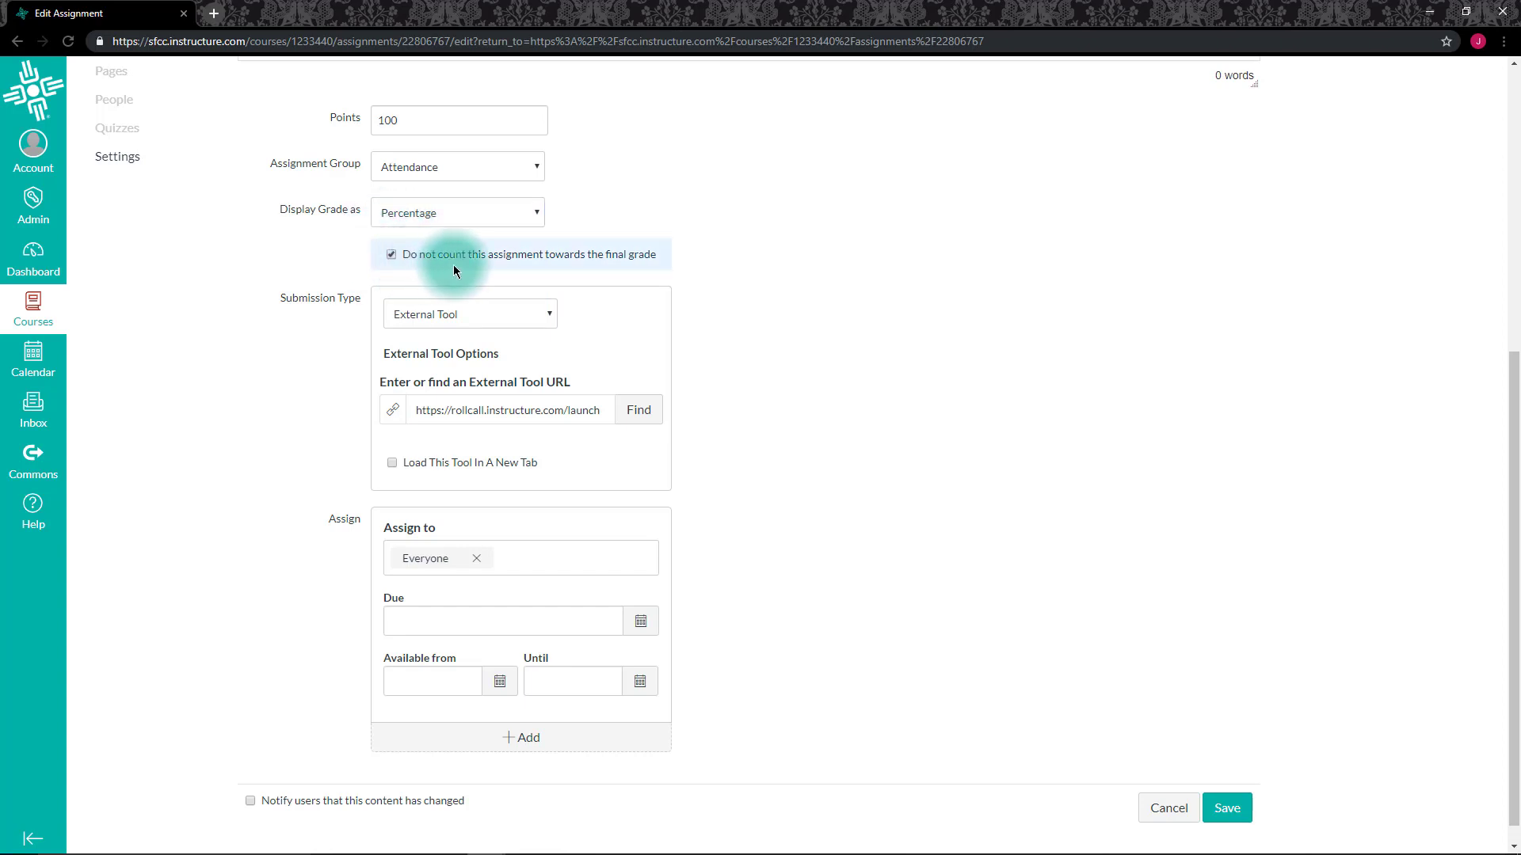
click(393, 257)
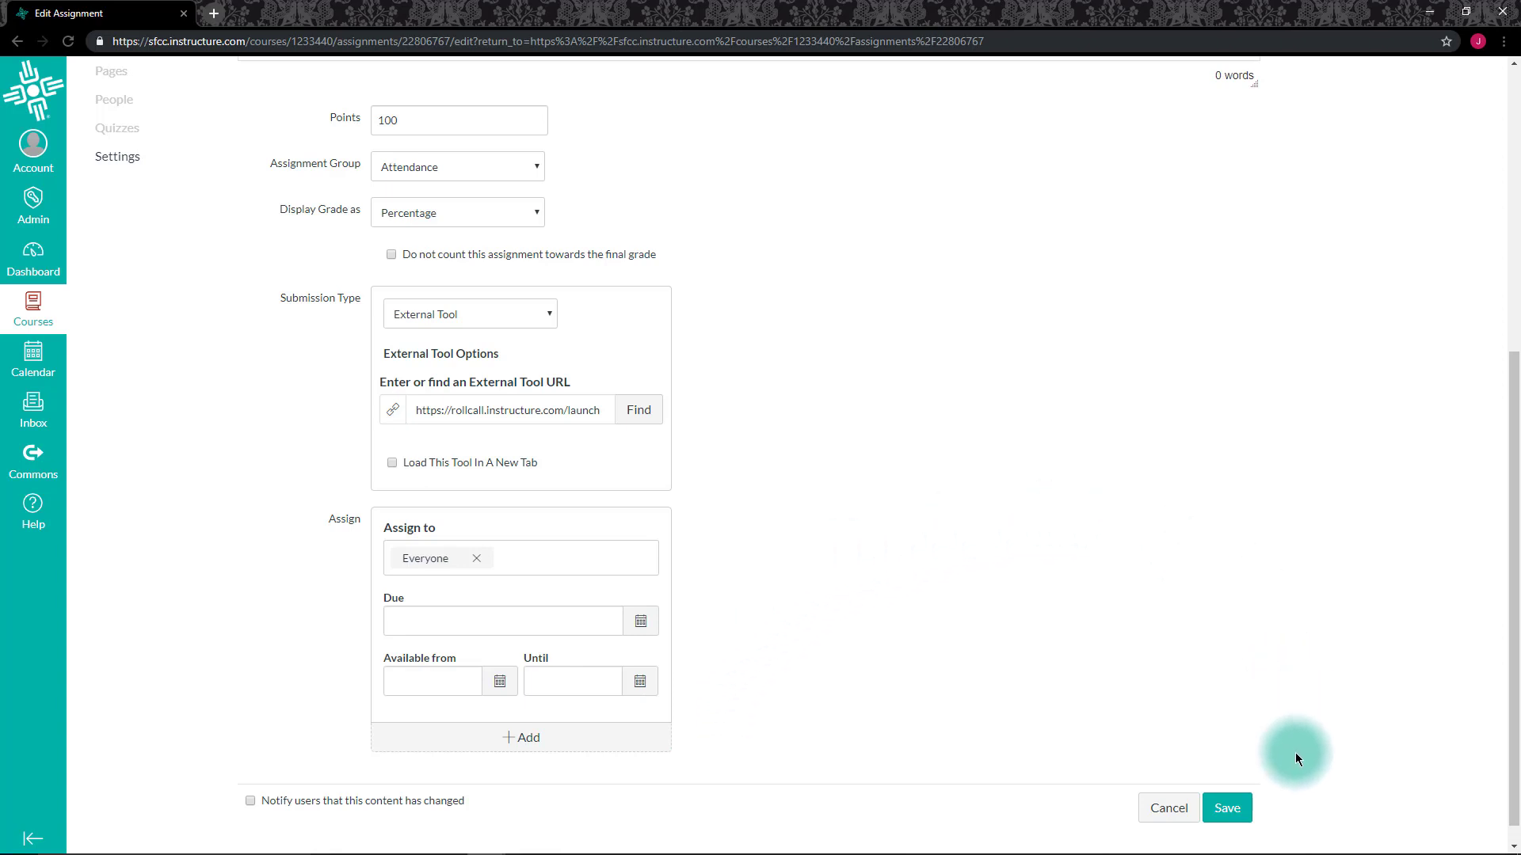
click(1238, 809)
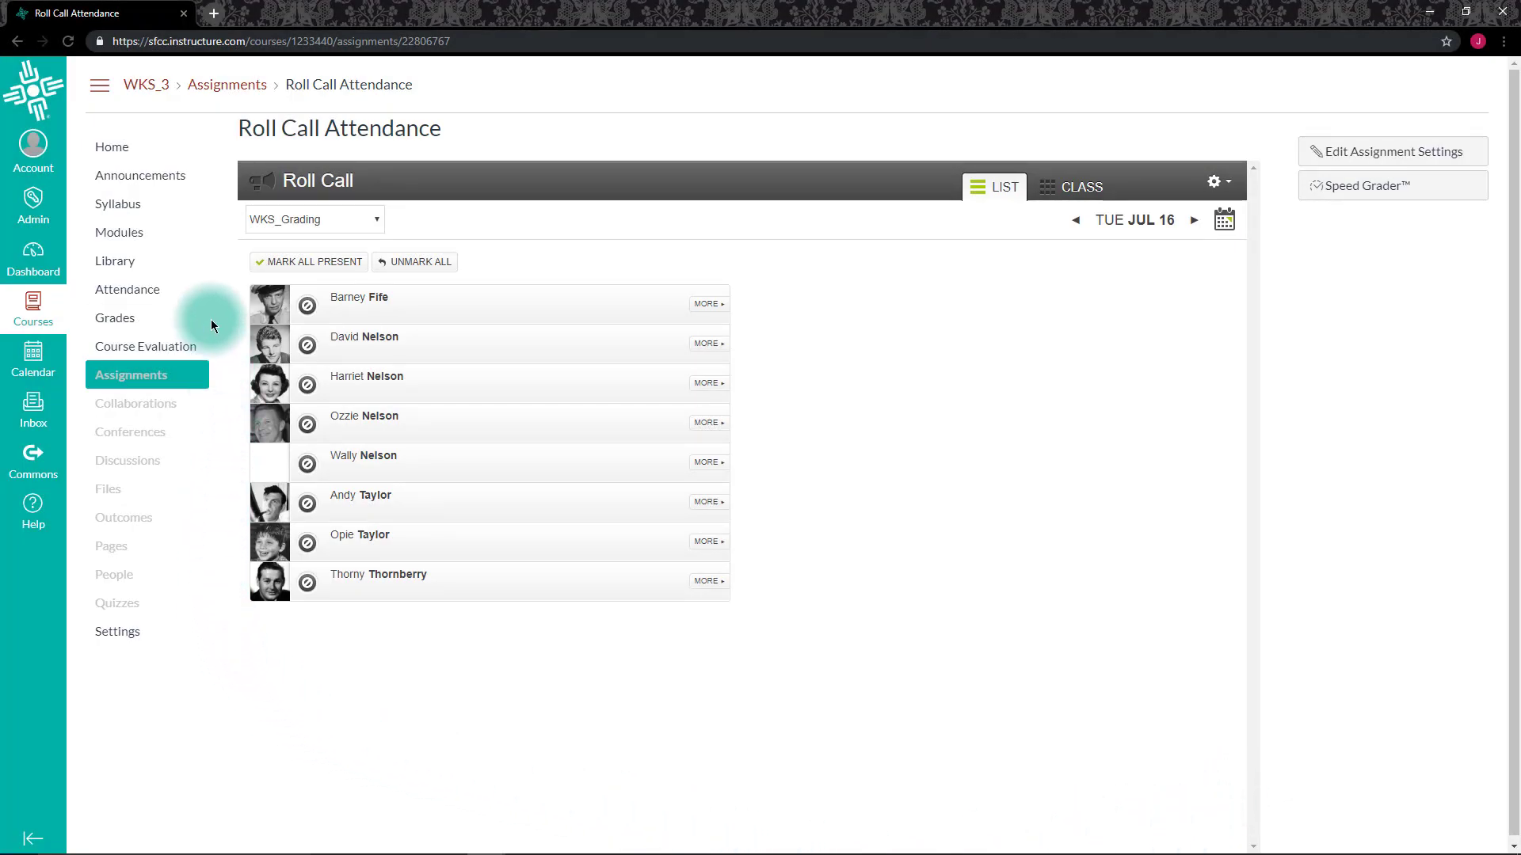
Step: Return to the gradebook and read the note on the Roll Call Attendance column's icon
click(157, 318)
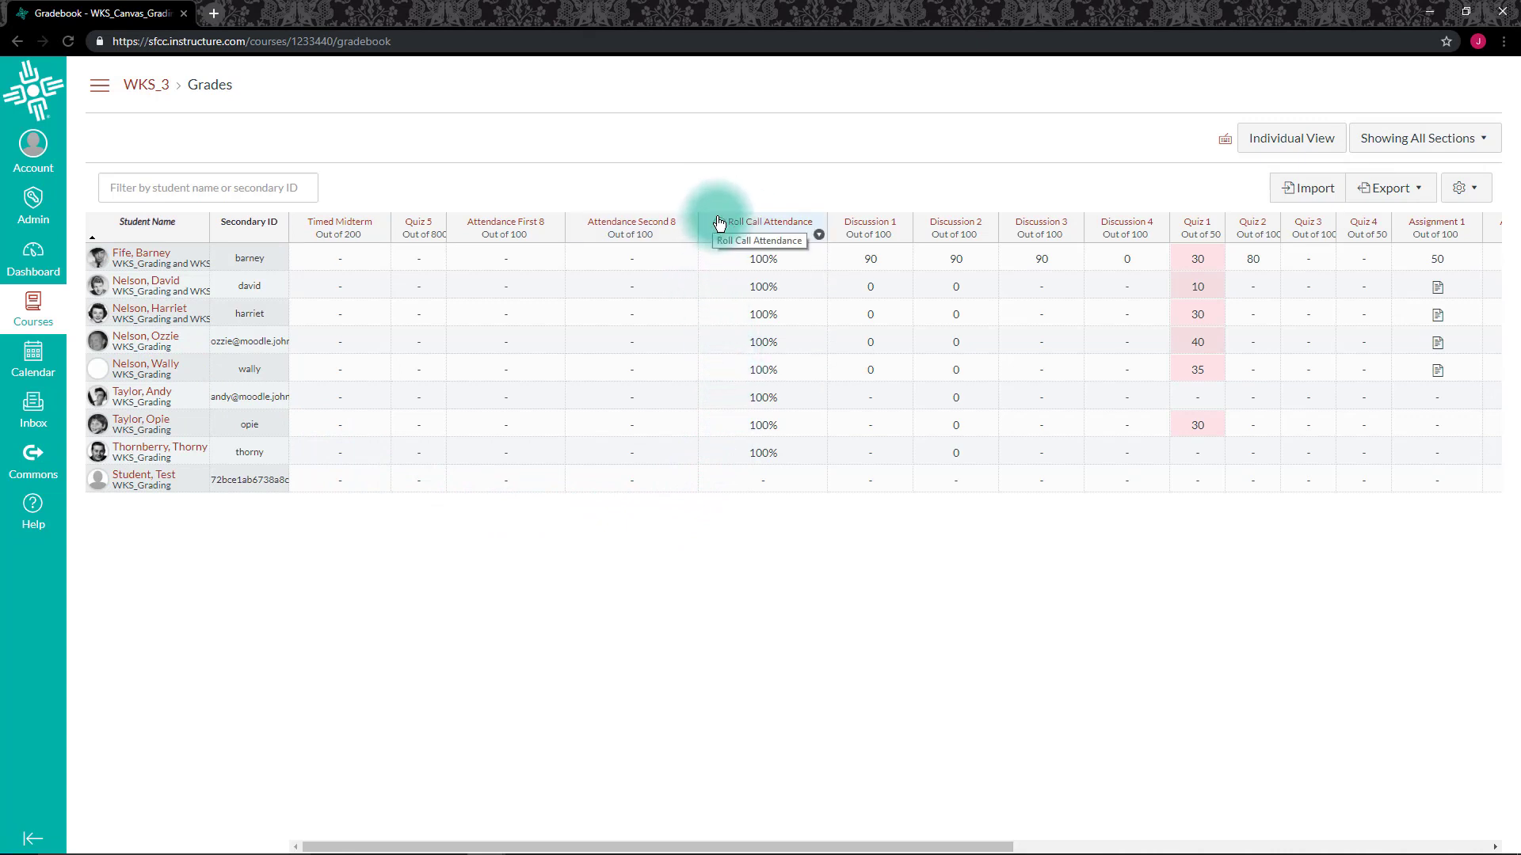
mouse_move(720, 228)
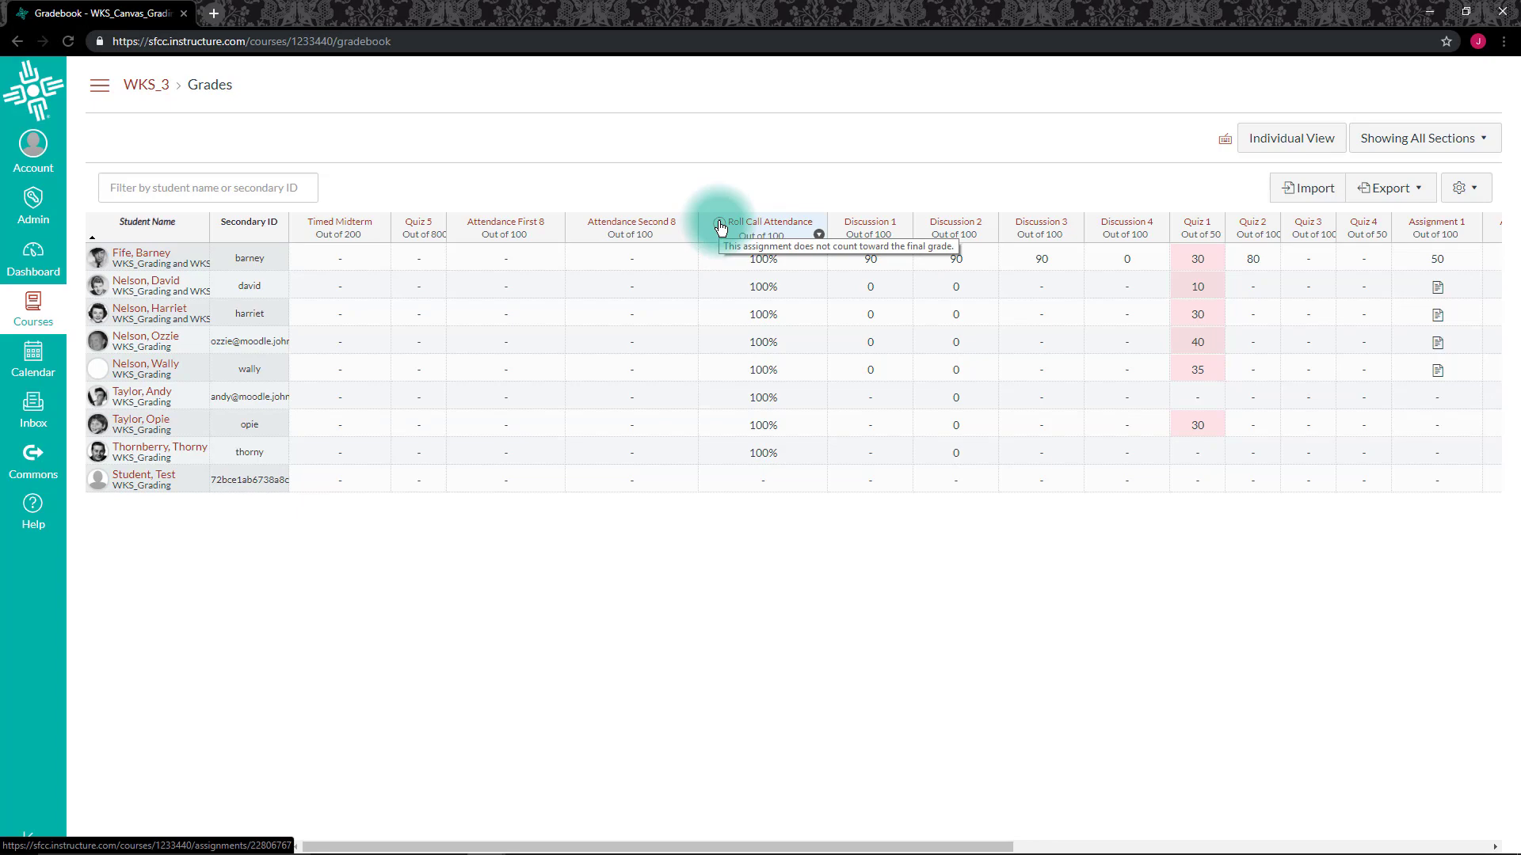